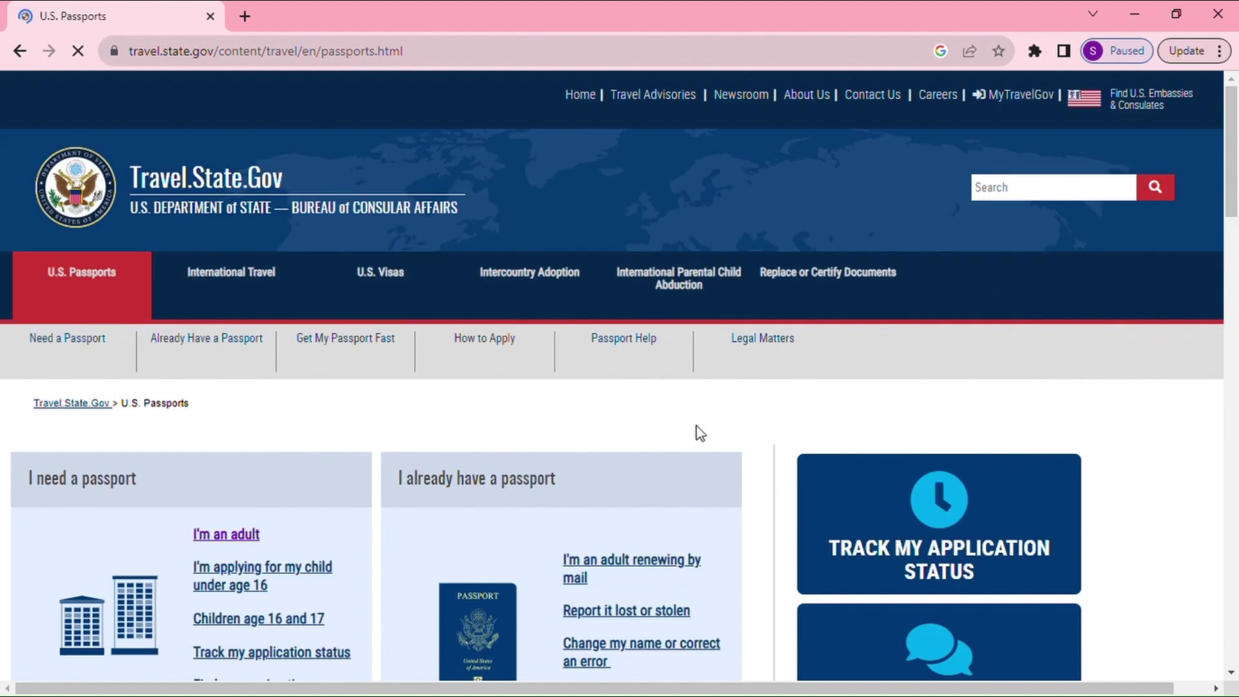
Scroll down the U.S. Passports page toward the apply-in-person link
{"action": "scroll", "coordinate": [474, 526], "scroll_direction": "down", "scroll_amount": 1}
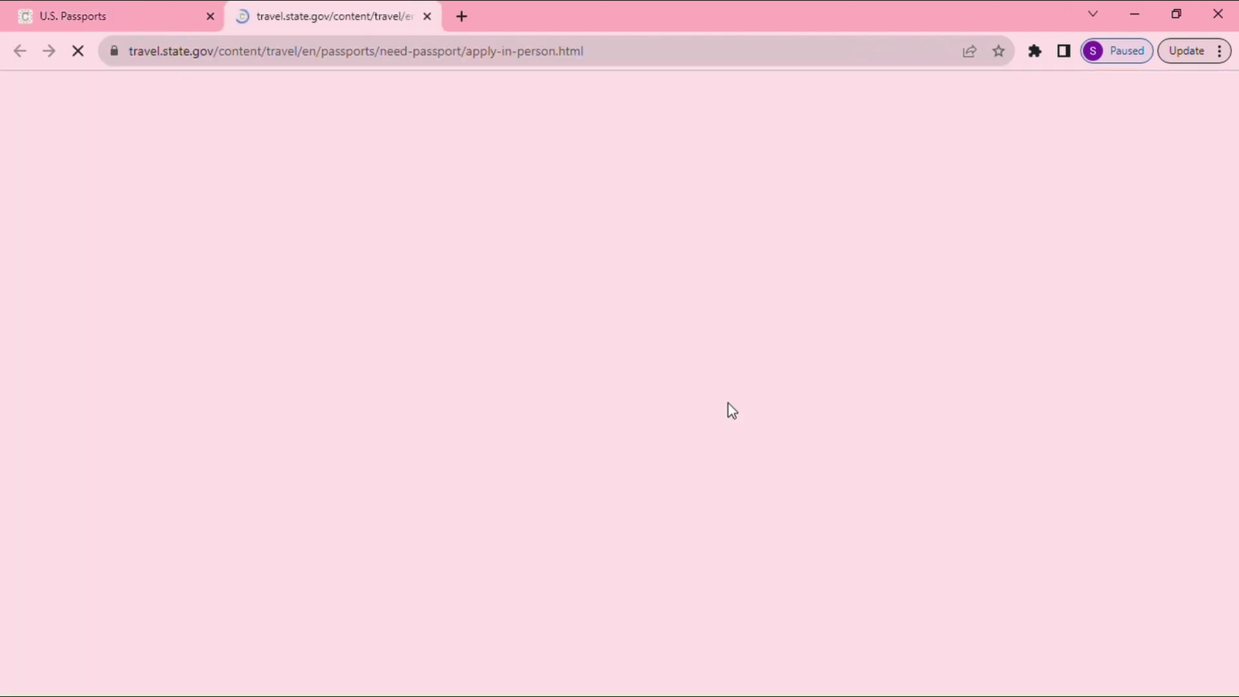
{"action": "scroll", "coordinate": [716, 448], "scroll_direction": "down", "scroll_amount": 3}
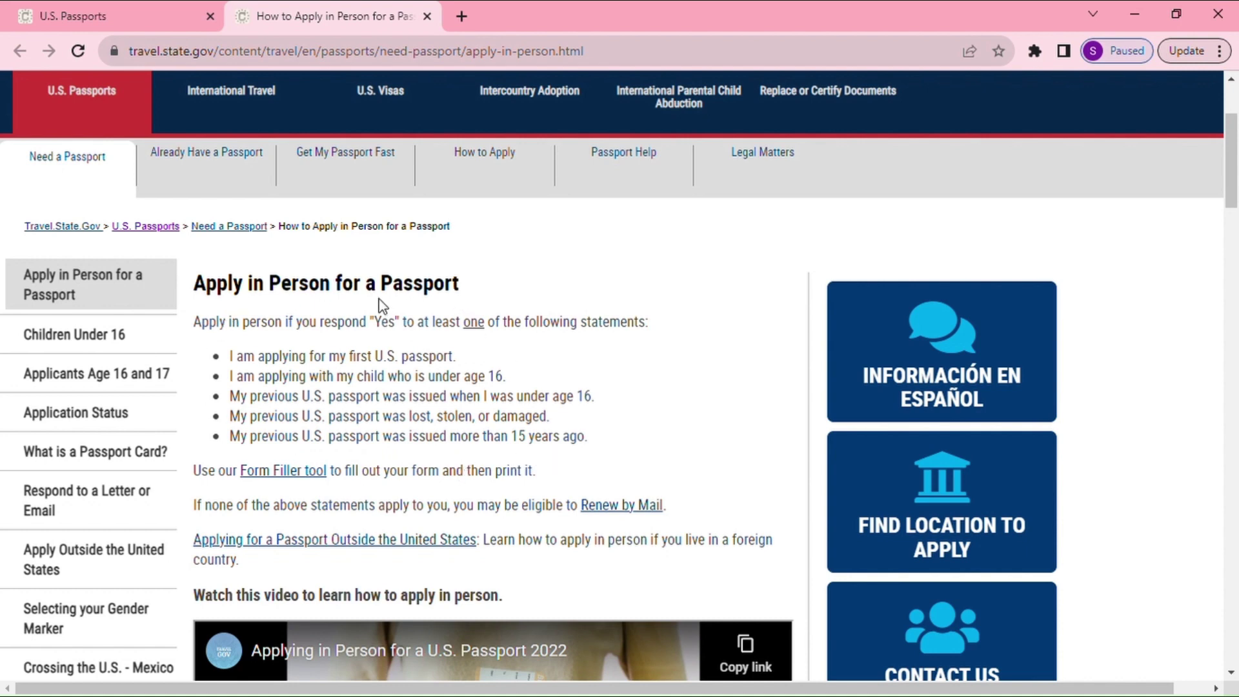
Expand '1. Fill Out Form DS-11' under Steps to Apply and open the ds11.pdf form
{"action": "scroll", "coordinate": [509, 469], "scroll_direction": "down", "scroll_amount": 10}
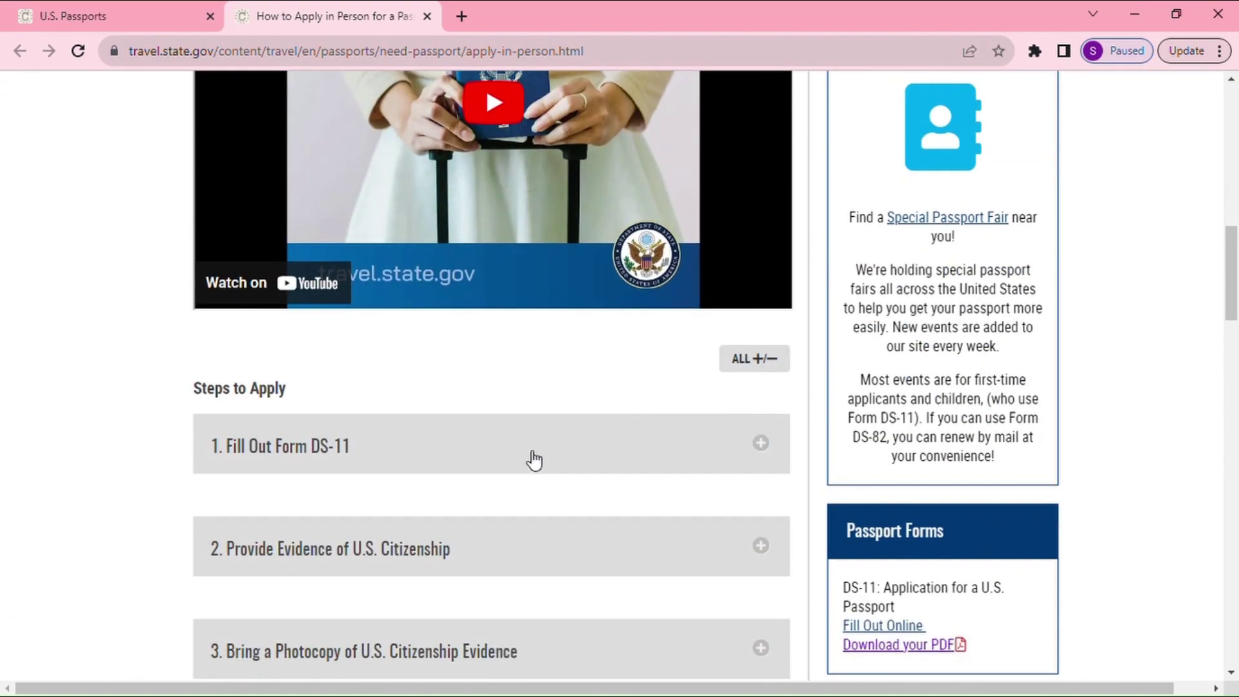
{"action": "scroll", "coordinate": [534, 462], "scroll_direction": "down", "scroll_amount": 1}
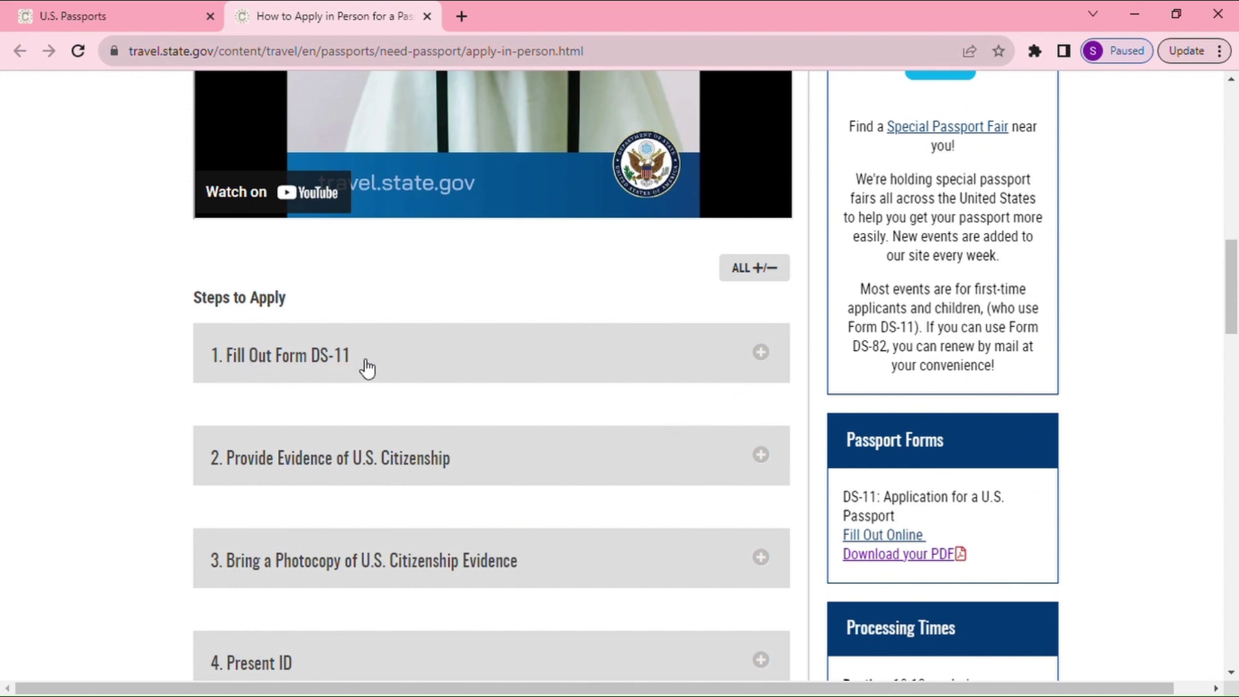
{"action": "left_click", "coordinate": [761, 354]}
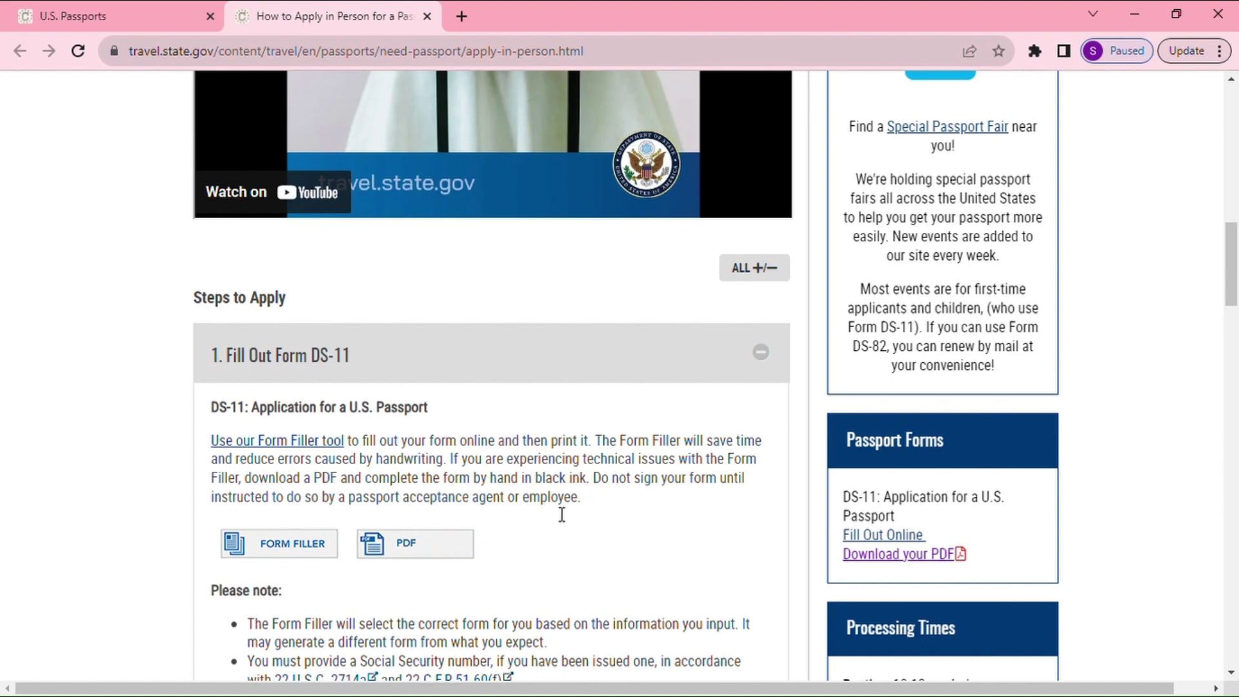
{"action": "left_click", "coordinate": [414, 550]}
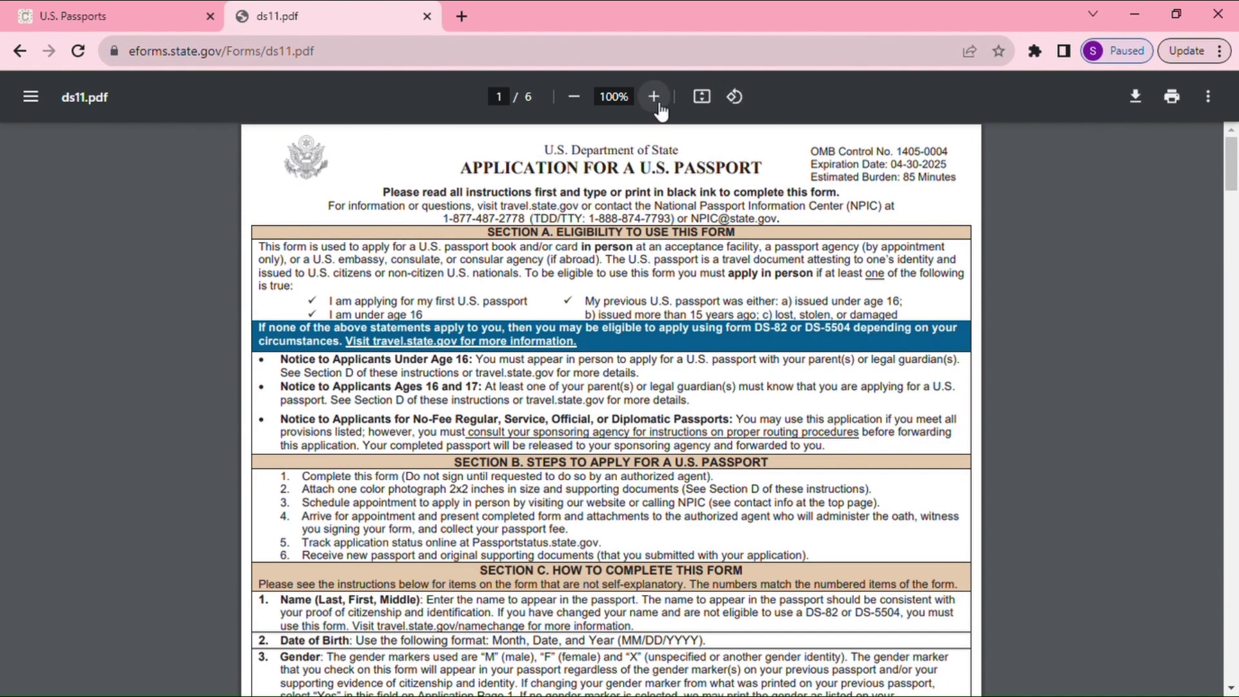
Zoom the DS-11 to 150% and scroll down to the page-5 application form
{"action": "left_click", "coordinate": [655, 103]}
{"action": "left_click", "coordinate": [657, 103]}
{"action": "left_click", "coordinate": [655, 98]}
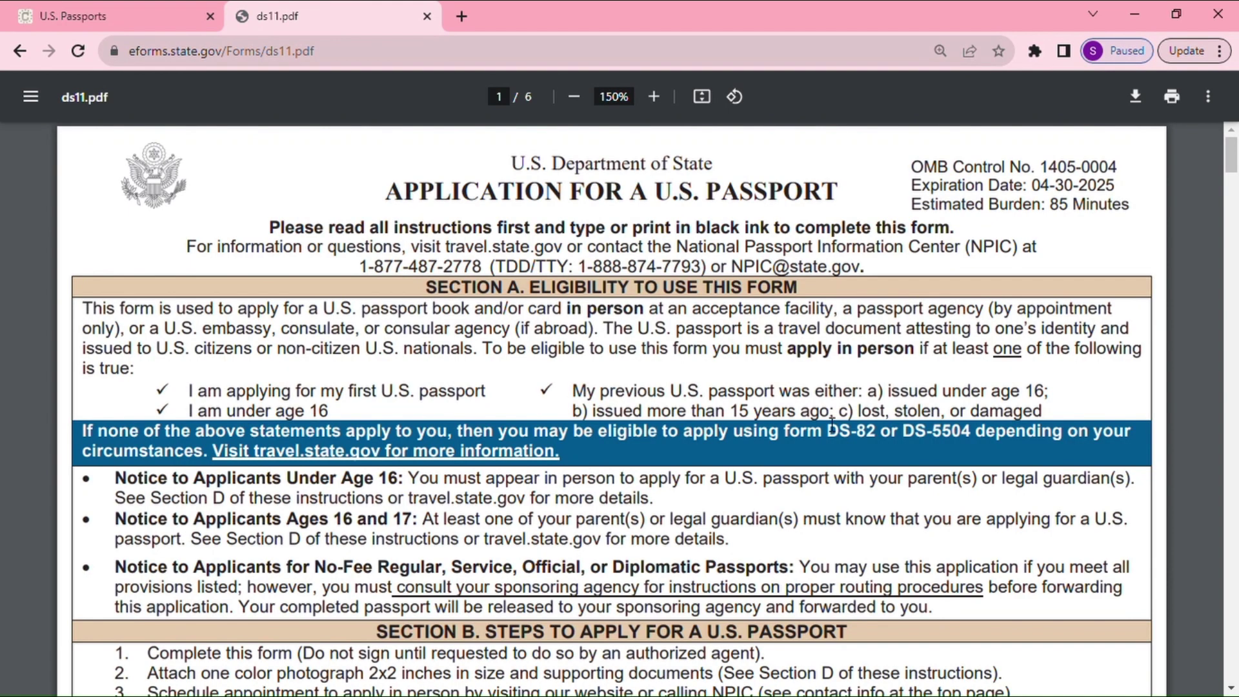
{"action": "scroll", "coordinate": [831, 422], "scroll_direction": "down", "scroll_amount": 20}
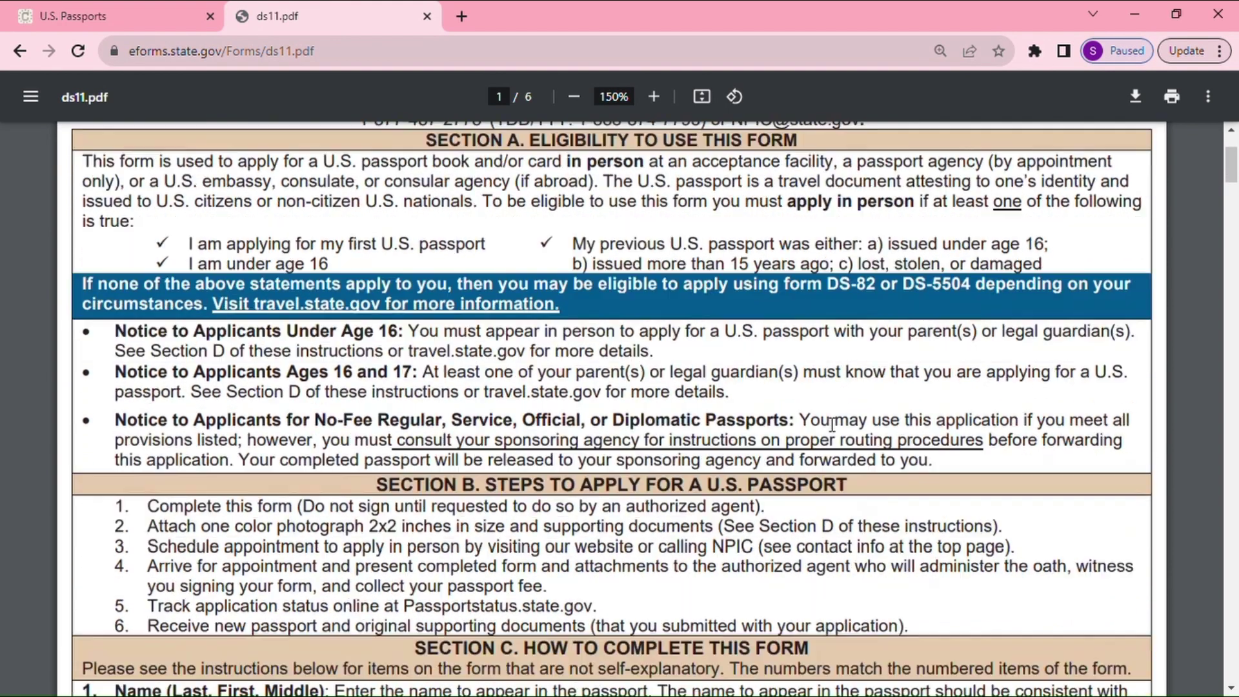
{"action": "scroll", "coordinate": [832, 422], "scroll_direction": "down", "scroll_amount": 12}
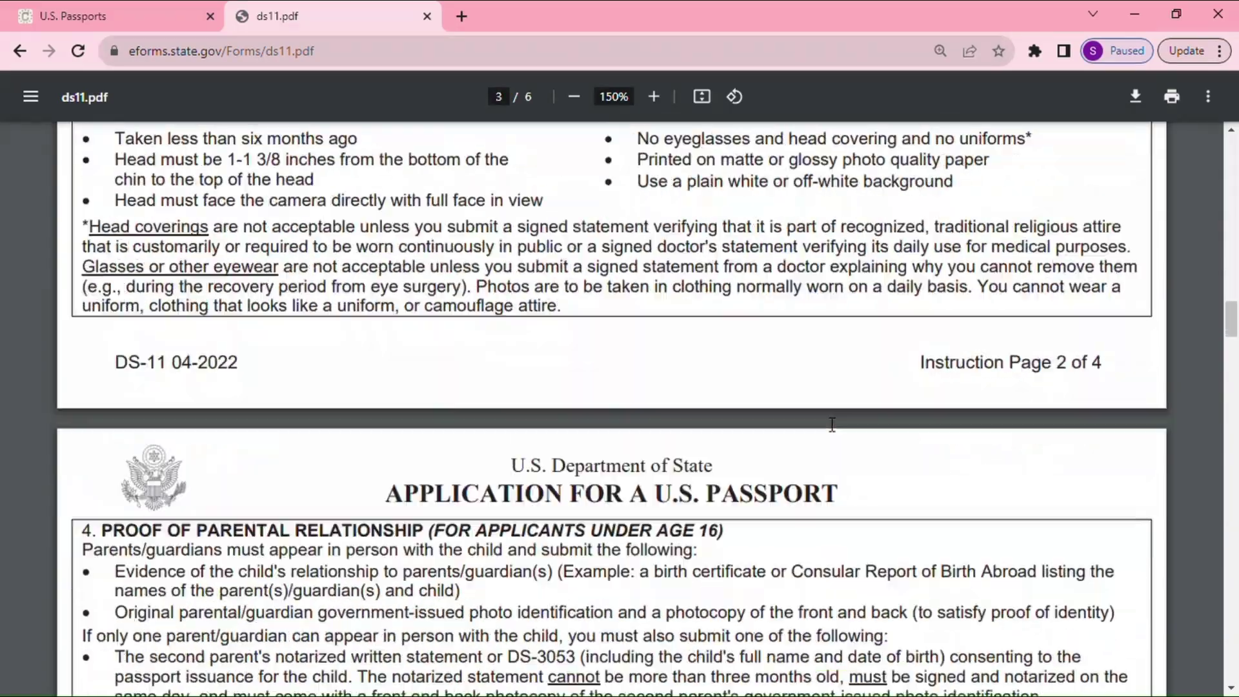
{"action": "scroll", "coordinate": [905, 427], "scroll_direction": "down", "scroll_amount": 20}
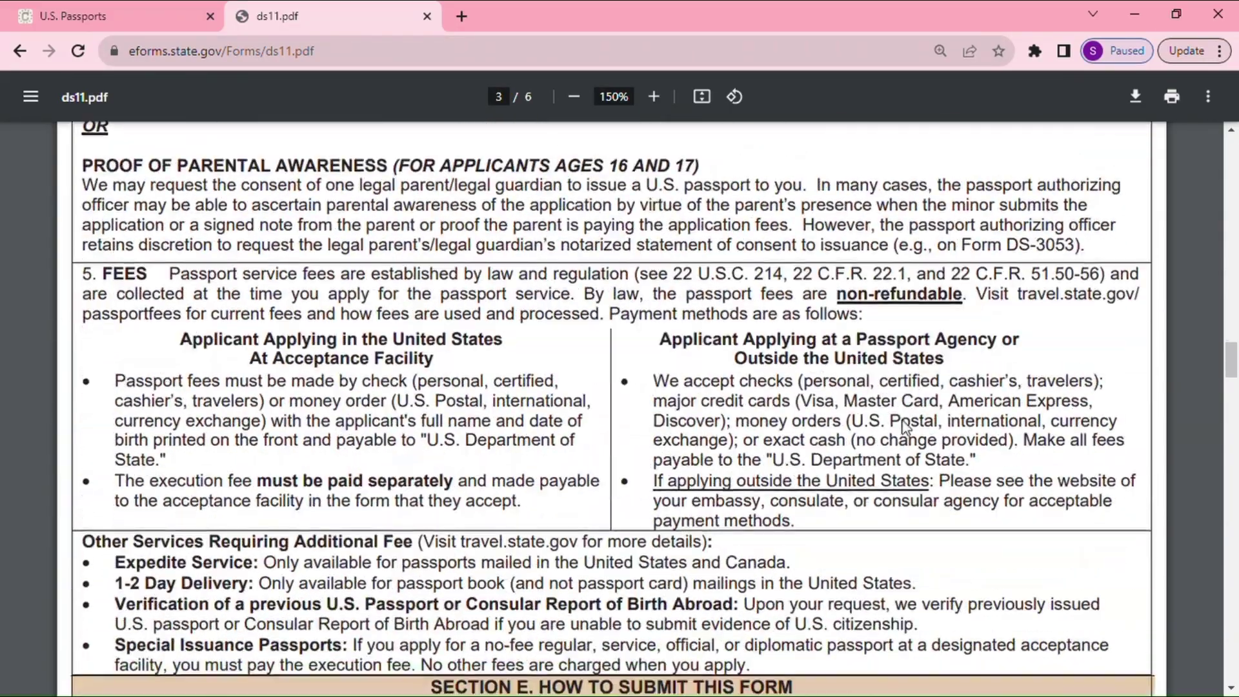
{"action": "scroll", "coordinate": [905, 427], "scroll_direction": "down", "scroll_amount": 20}
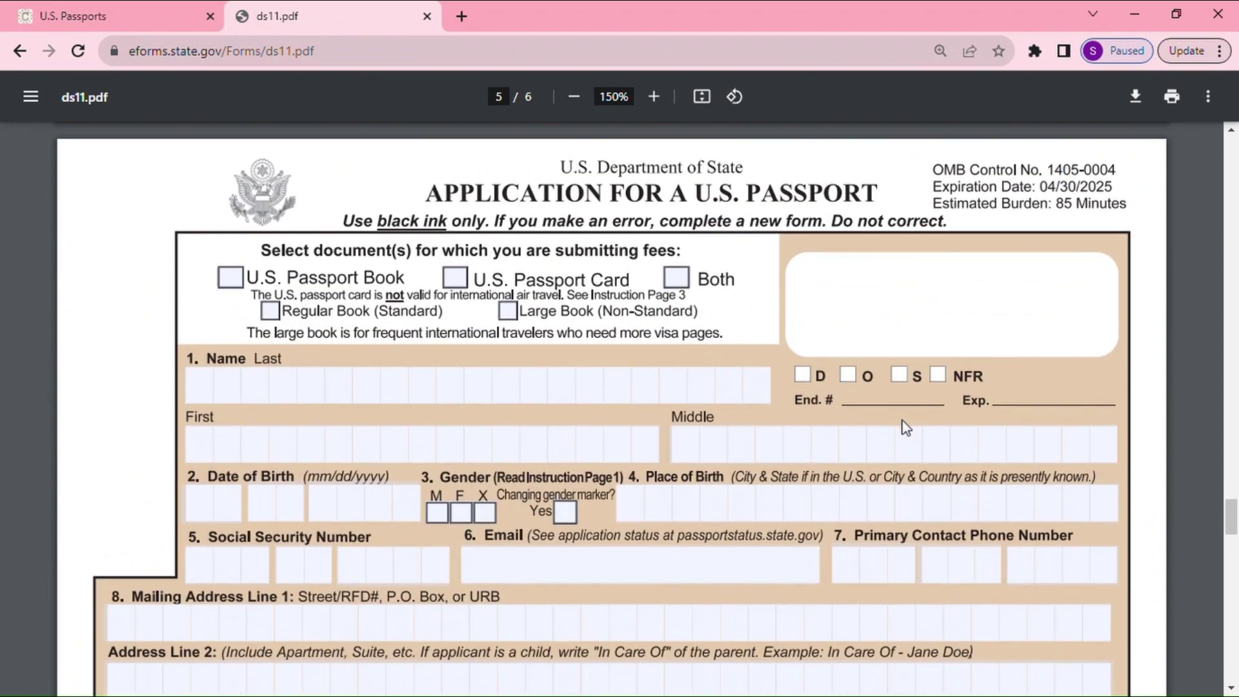
Check U.S. Passport Book and Regular Book (Standard) on the application form
{"action": "scroll", "coordinate": [905, 427], "scroll_direction": "down", "scroll_amount": 2}
{"action": "scroll", "coordinate": [905, 427], "scroll_direction": "up", "scroll_amount": 2}
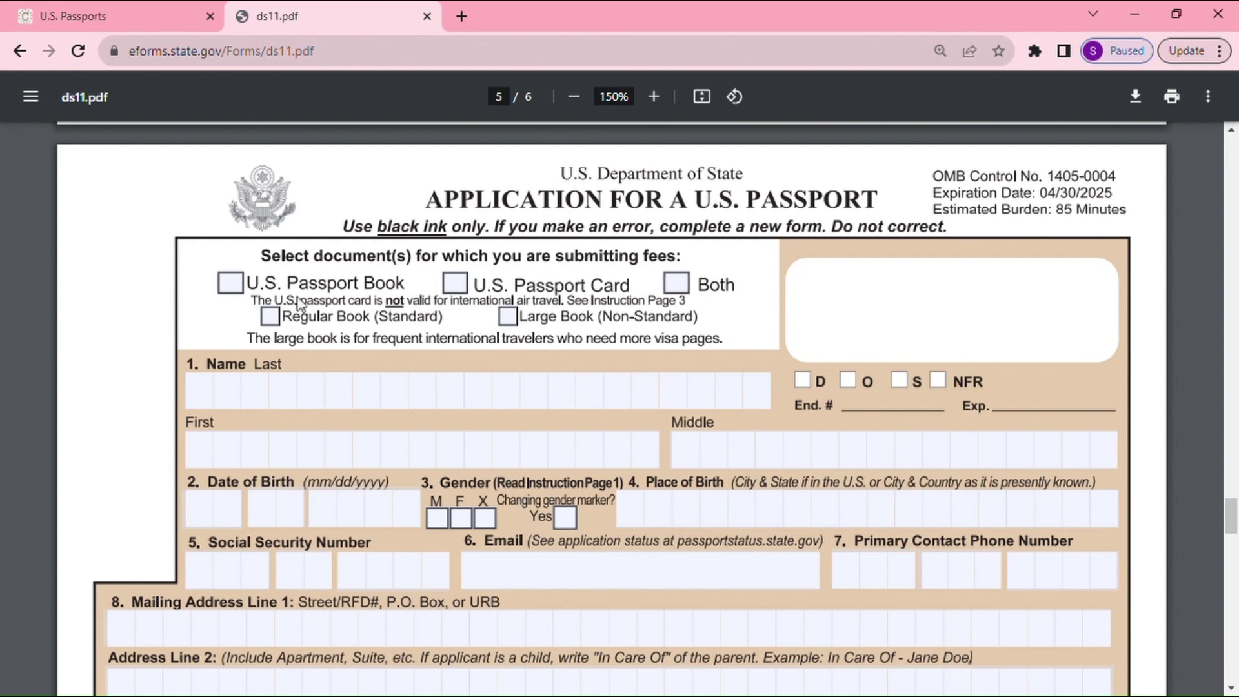
{"action": "left_click", "coordinate": [232, 283]}
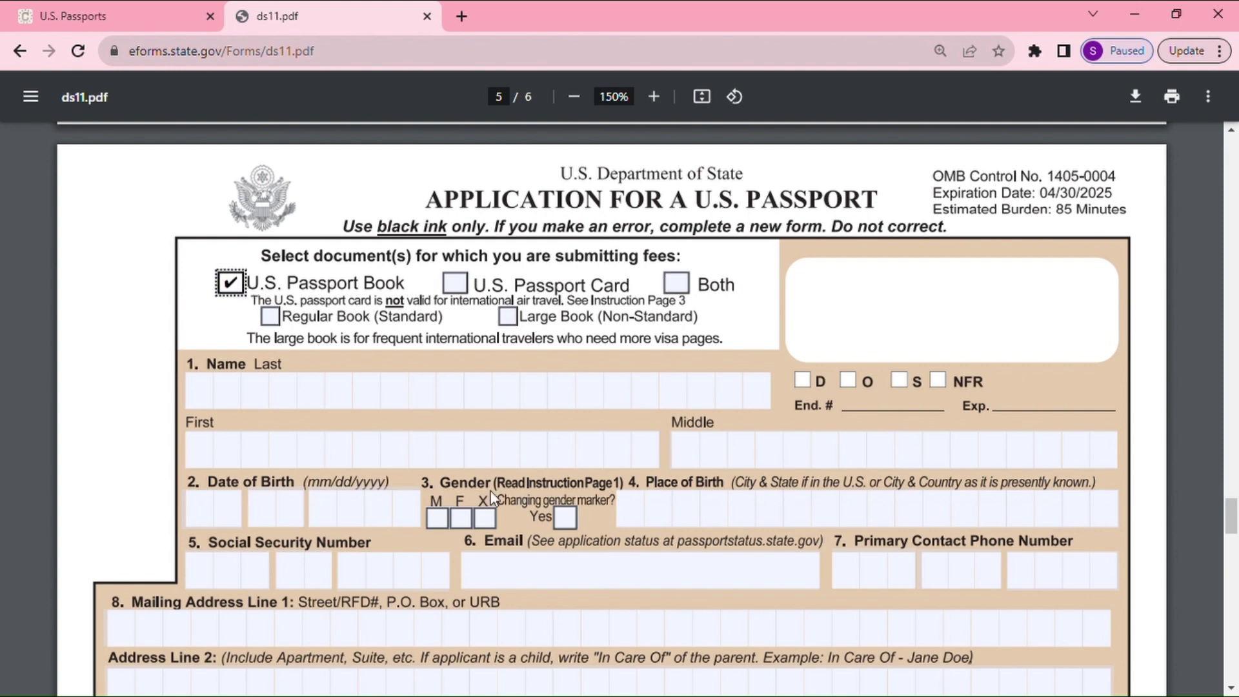
{"action": "left_click", "coordinate": [279, 320]}
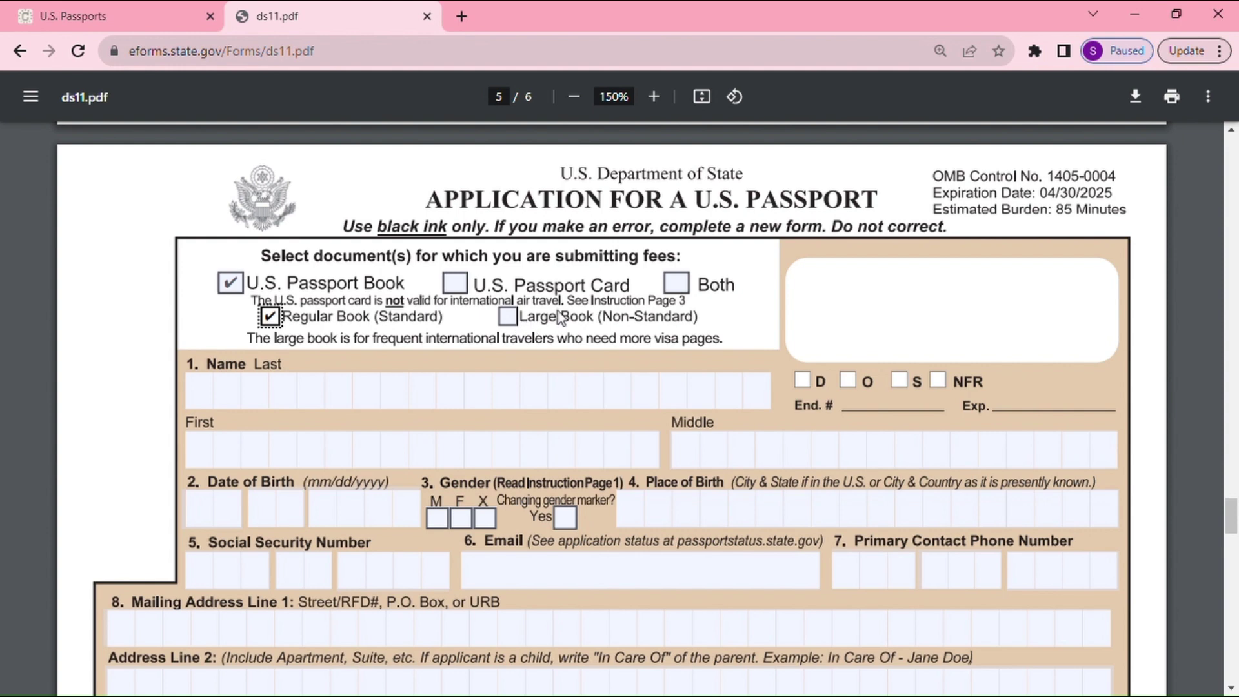
{"action": "scroll", "coordinate": [598, 384], "scroll_direction": "down", "scroll_amount": 1}
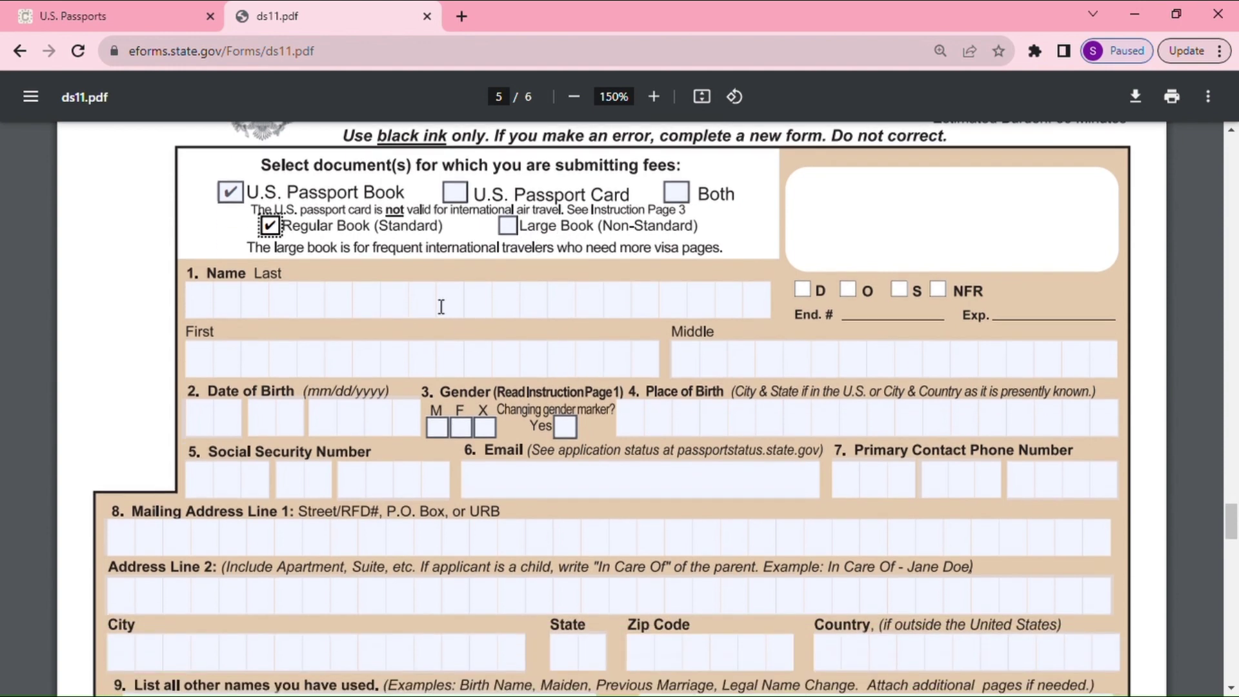
Enter the applicant's last and first names
{"action": "left_click", "coordinate": [216, 306]}
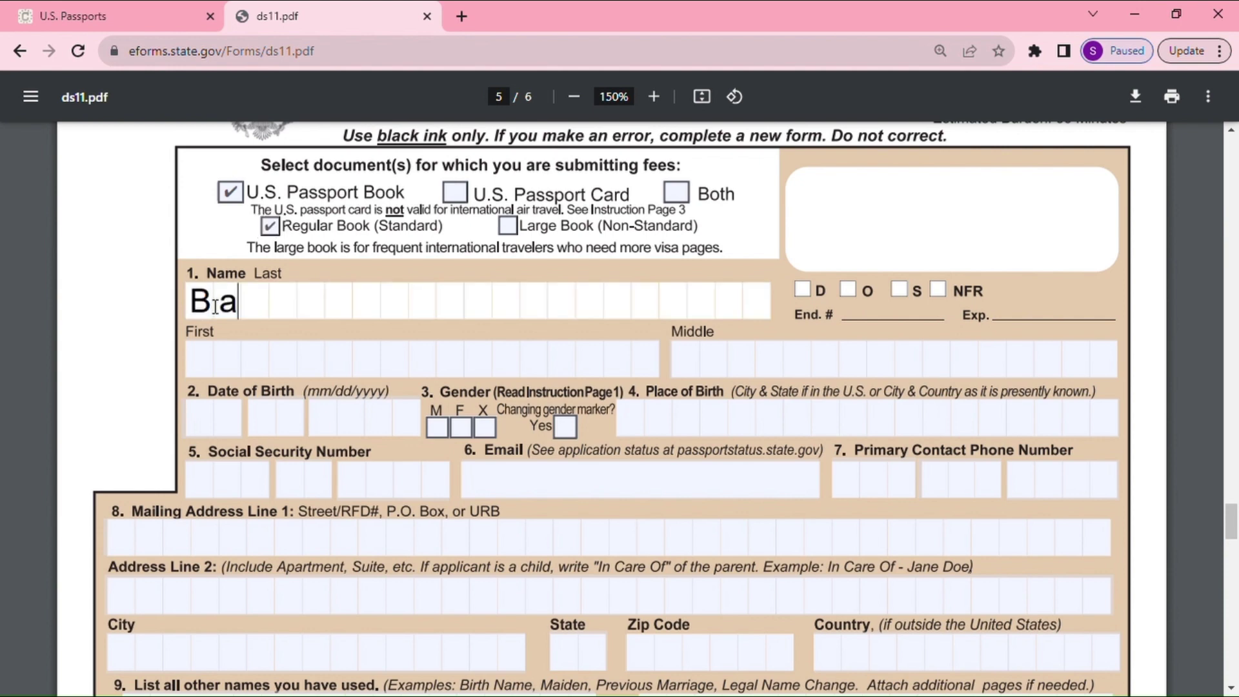
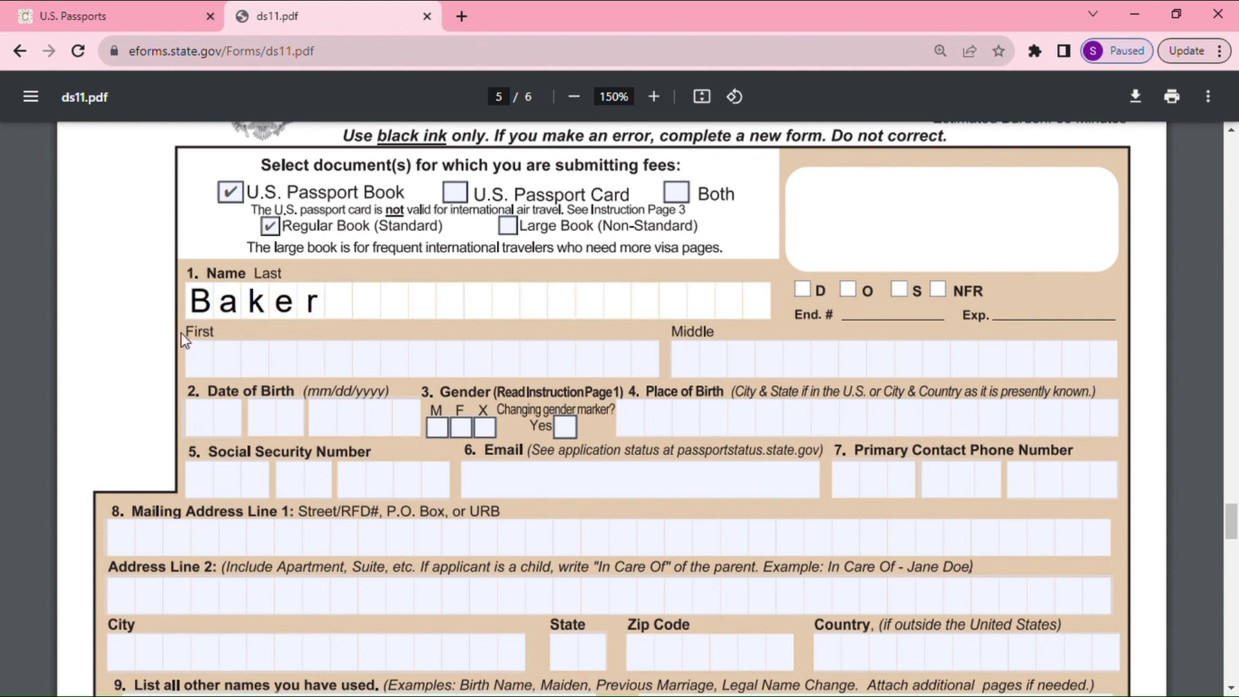
{"action": "left_click", "coordinate": [206, 361]}
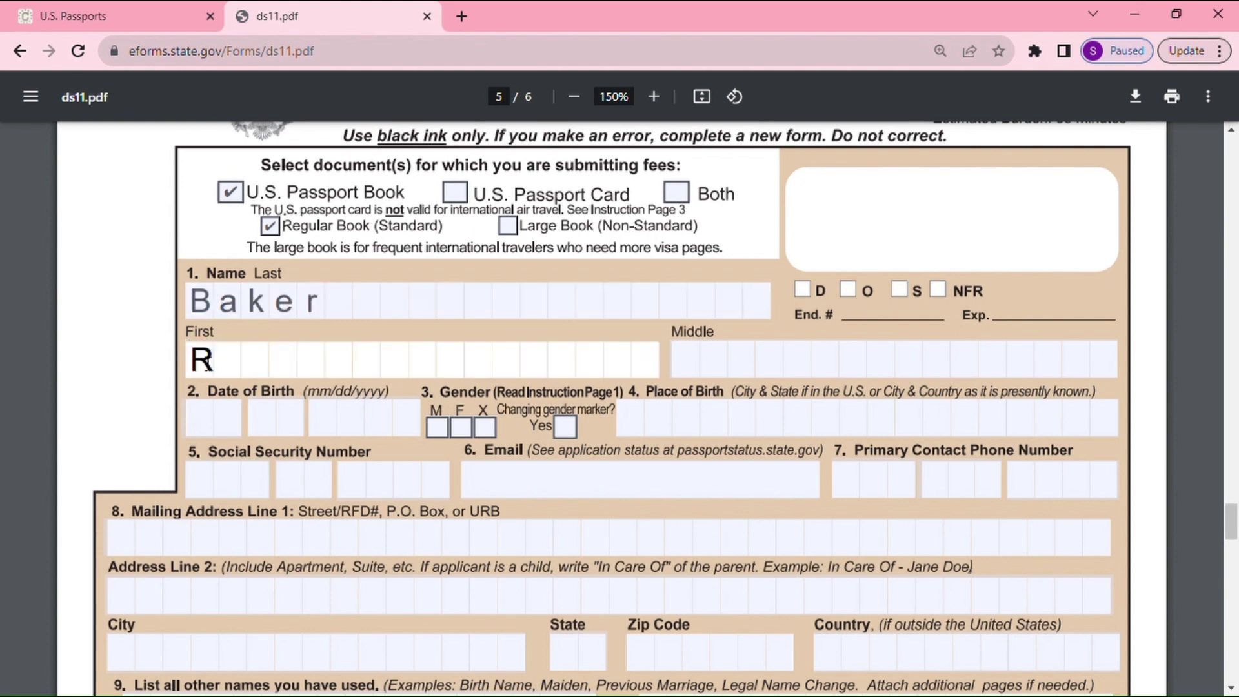
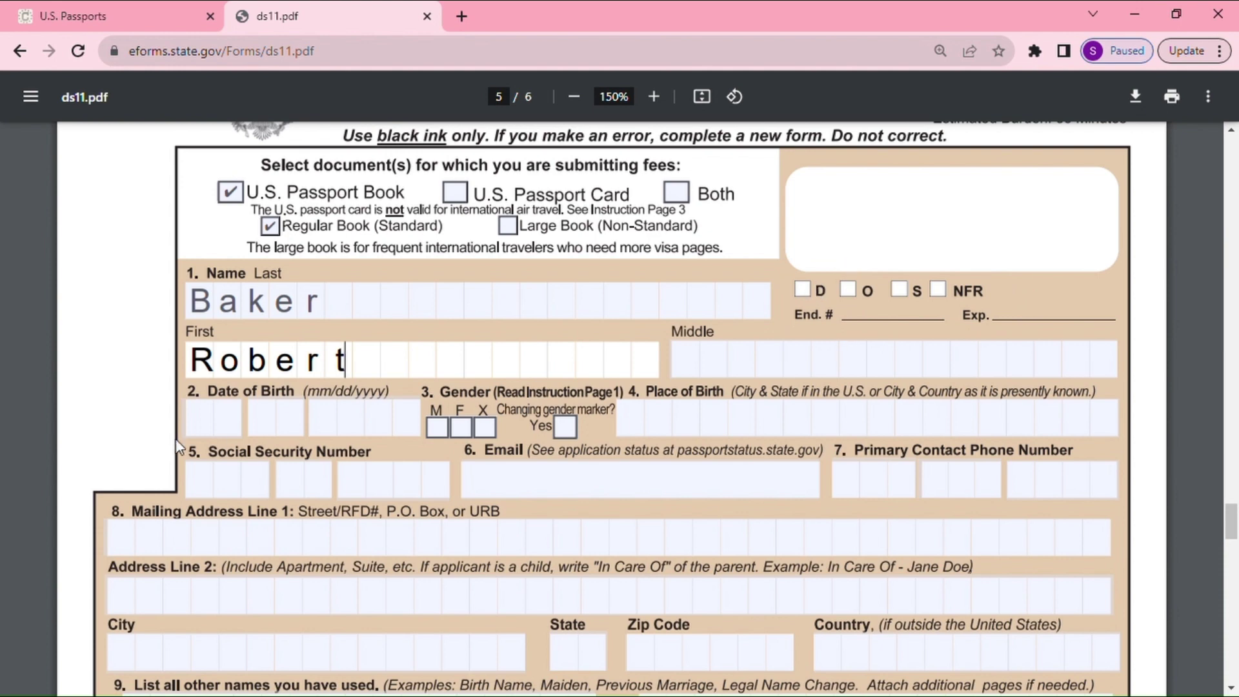
Enter date of birth 01/01/1970 and mark the applicant's gender as M
{"action": "left_click", "coordinate": [218, 426]}
{"action": "type", "text": "1"}
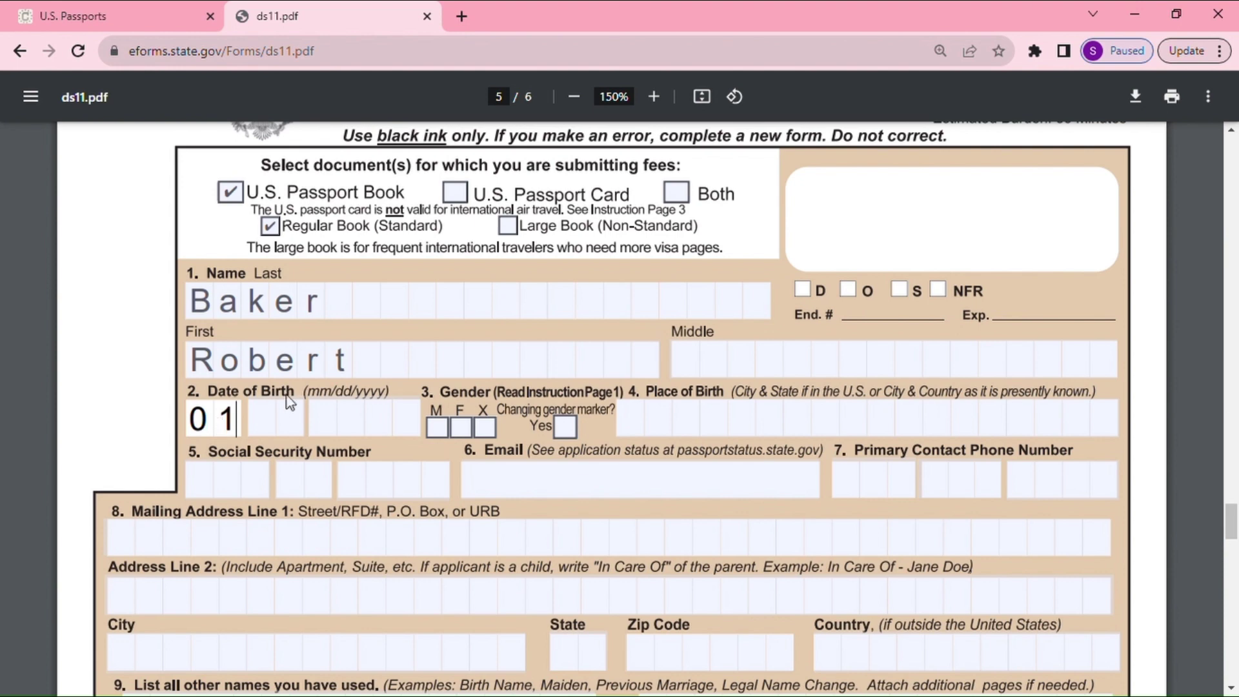
{"action": "left_click", "coordinate": [280, 418]}
{"action": "type", "text": "0"}
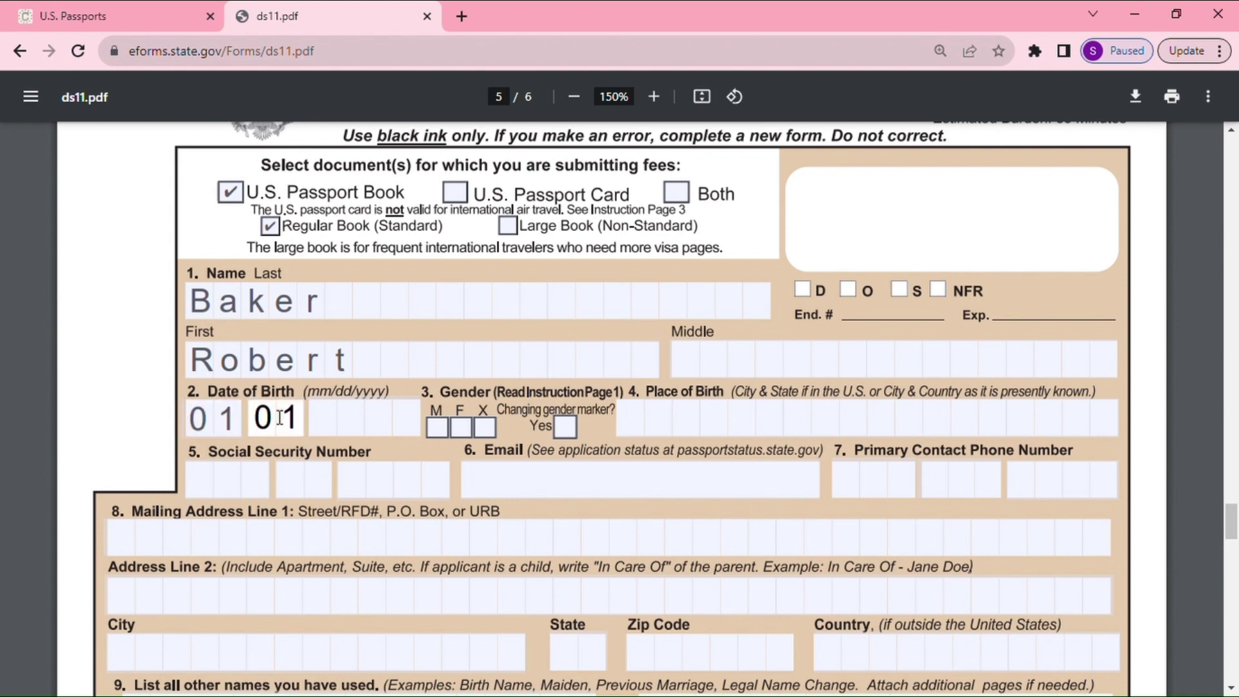
{"action": "type", "text": "1"}
{"action": "left_click", "coordinate": [345, 424]}
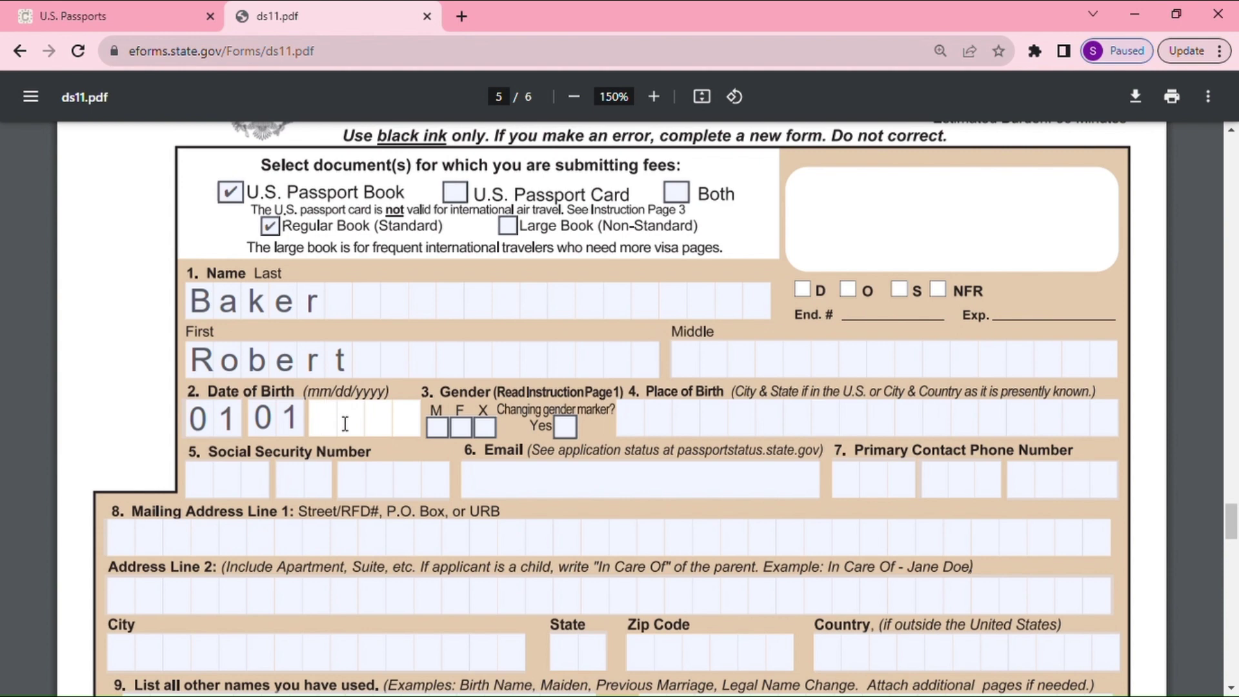
{"action": "type", "text": "1970"}
{"action": "left_click", "coordinate": [436, 427]}
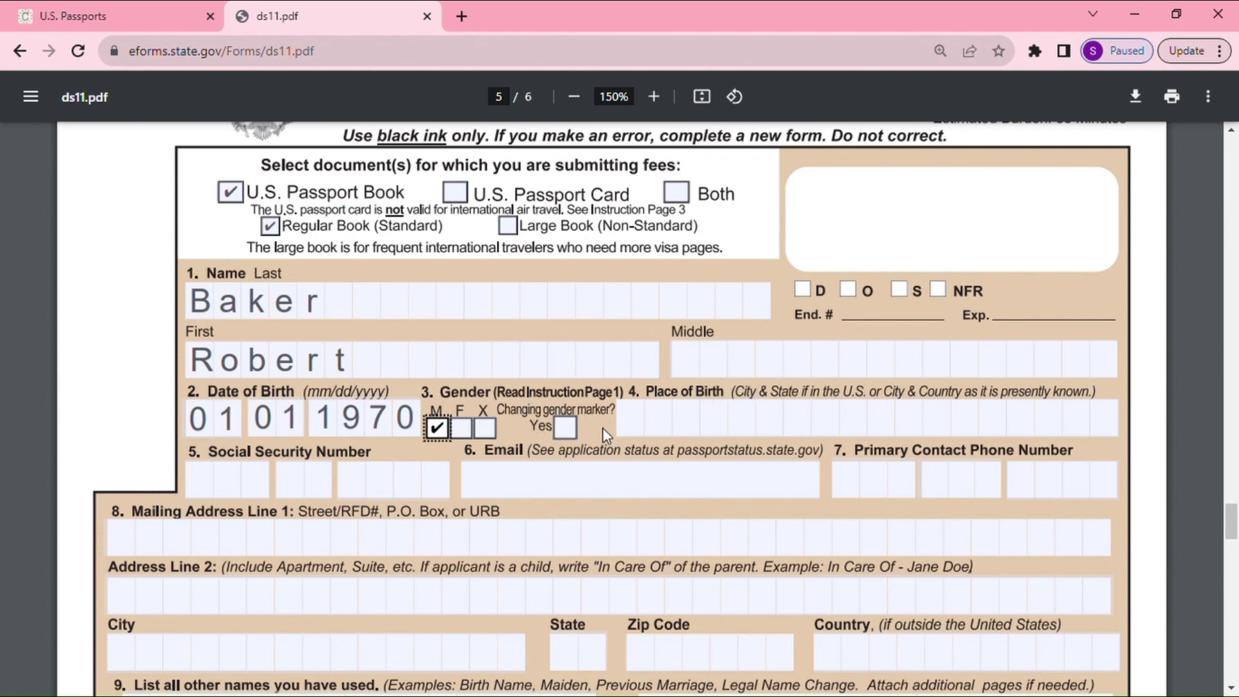
Enter place of birth Indianapolis IN and the applicant's Social Security number
{"action": "left_click", "coordinate": [646, 424]}
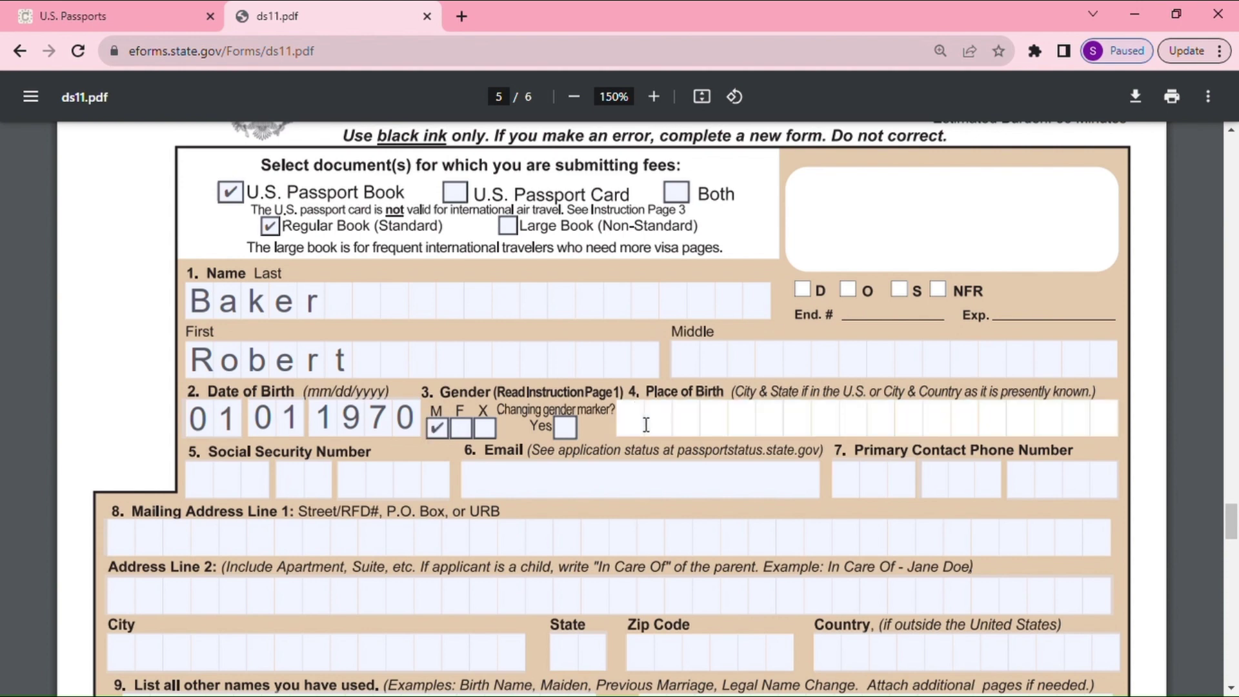
{"action": "type", "text": "Indiana"}
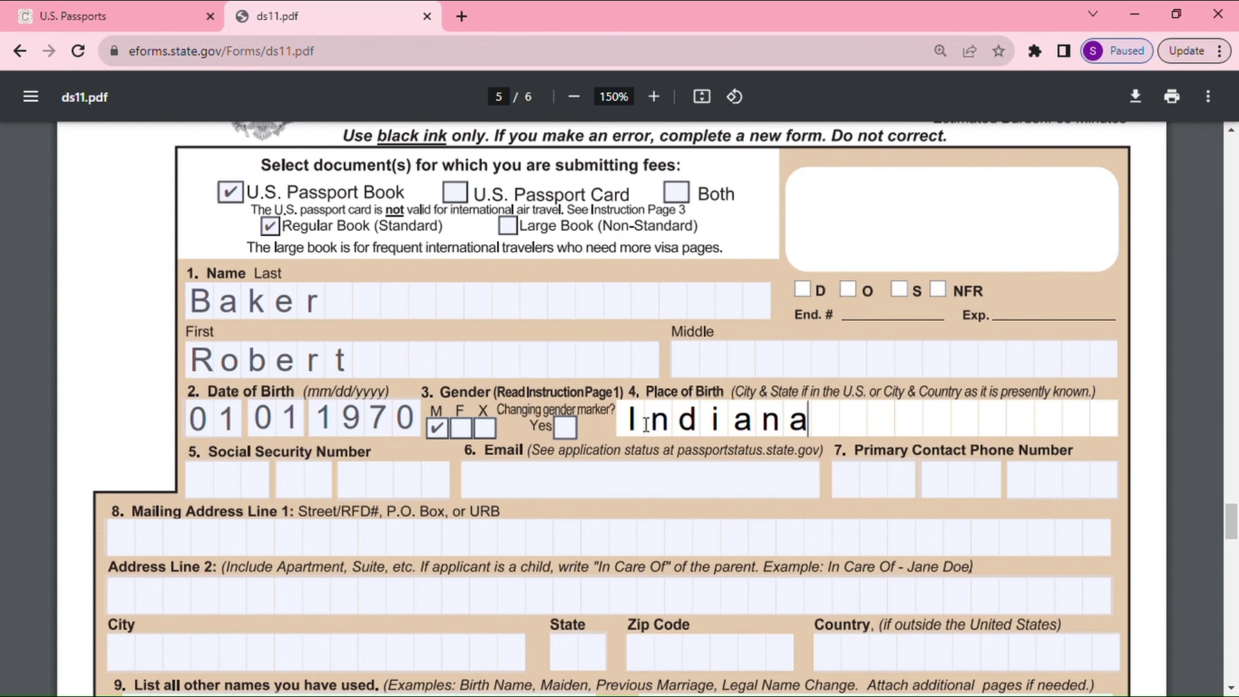
{"action": "type", "text": "polis"}
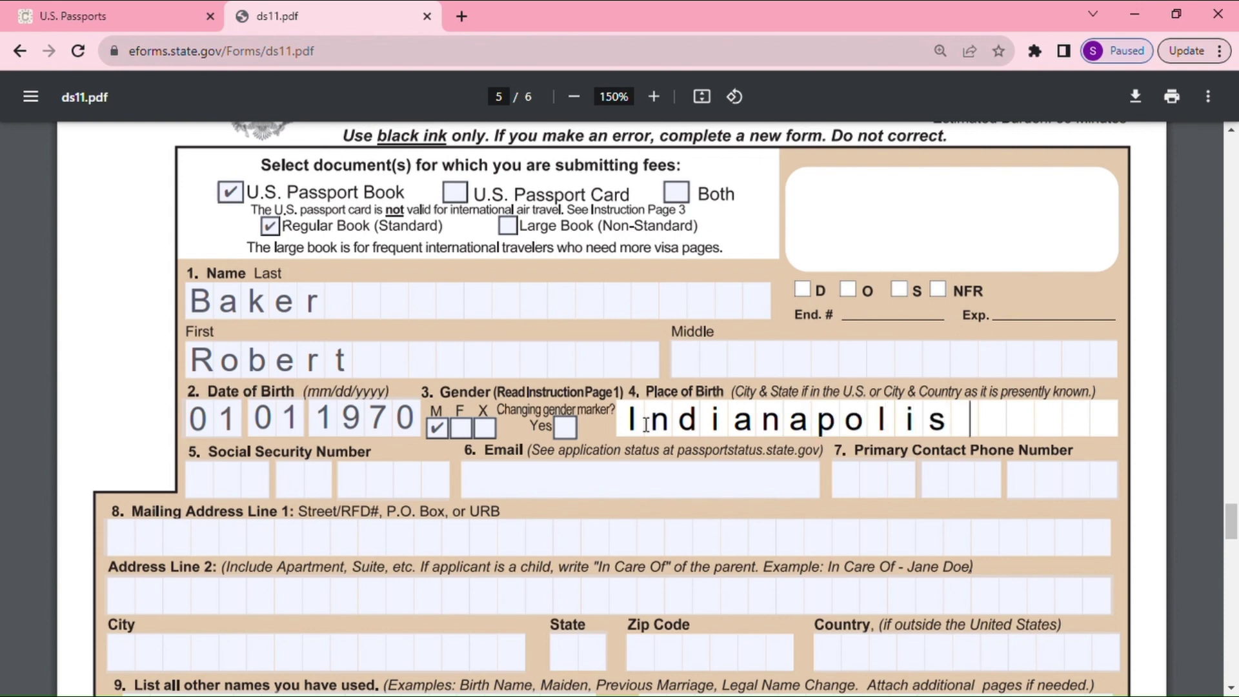
{"action": "type", "text": "  IN"}
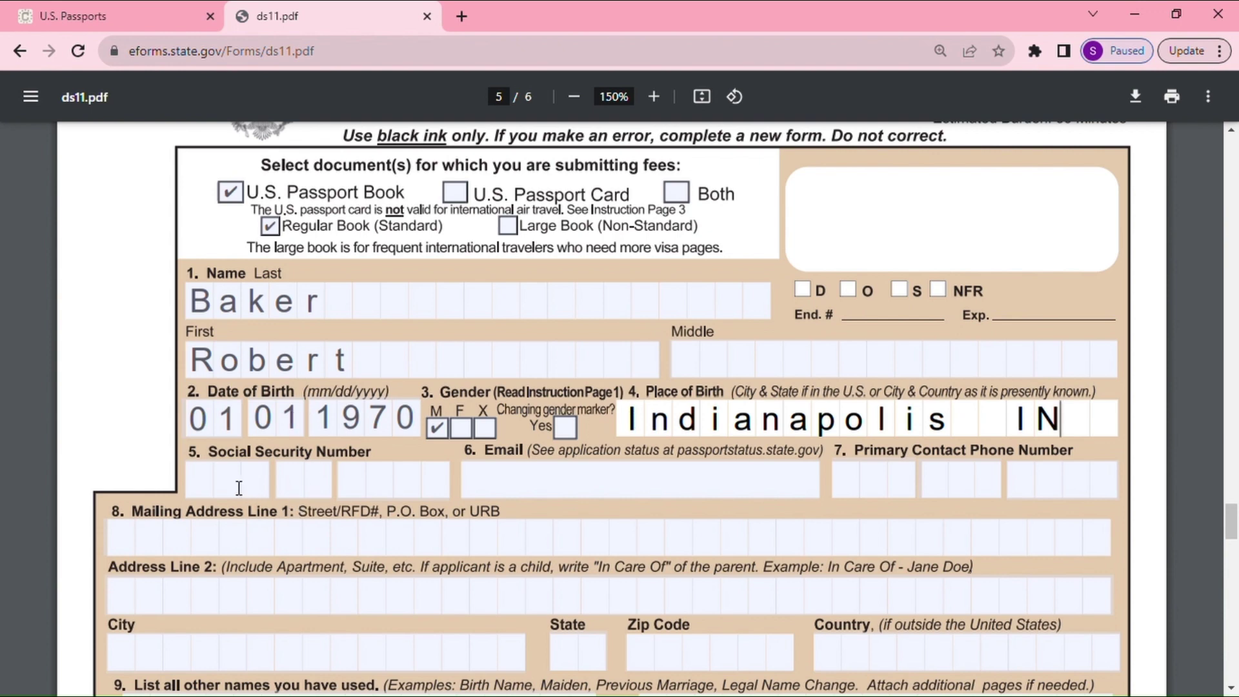
{"action": "left_click", "coordinate": [198, 483]}
{"action": "type", "text": "1"}
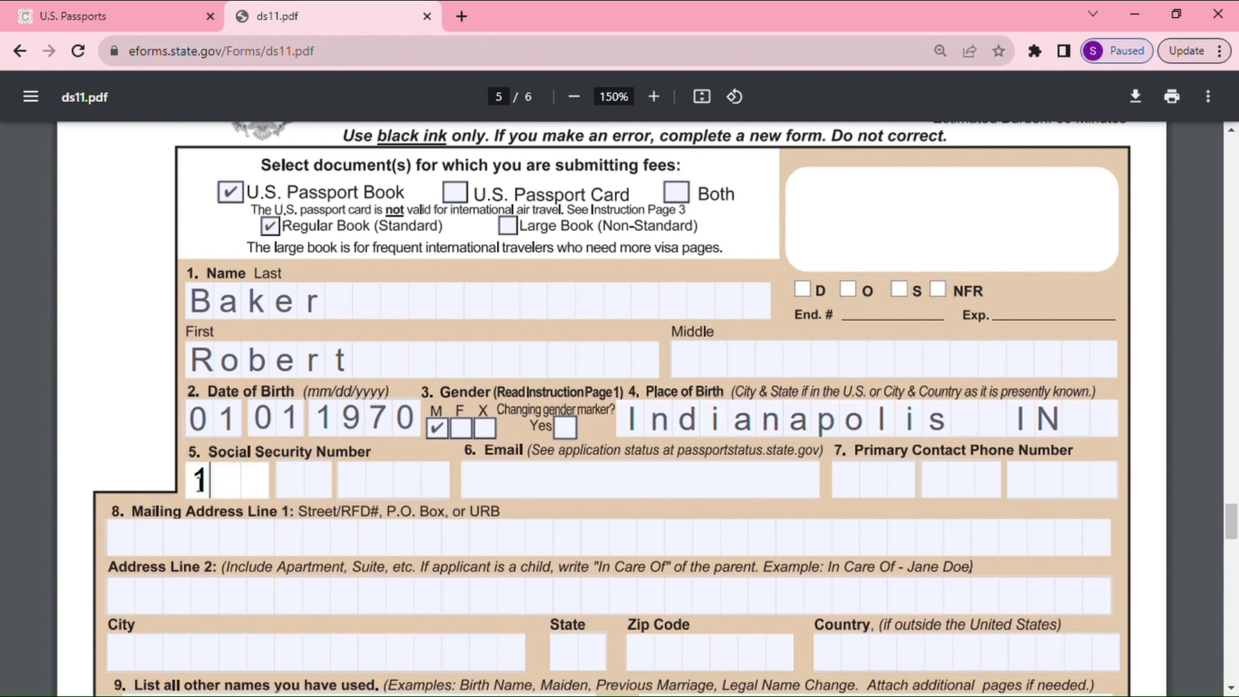
{"action": "type", "text": "11"}
{"action": "left_click", "coordinate": [300, 498]}
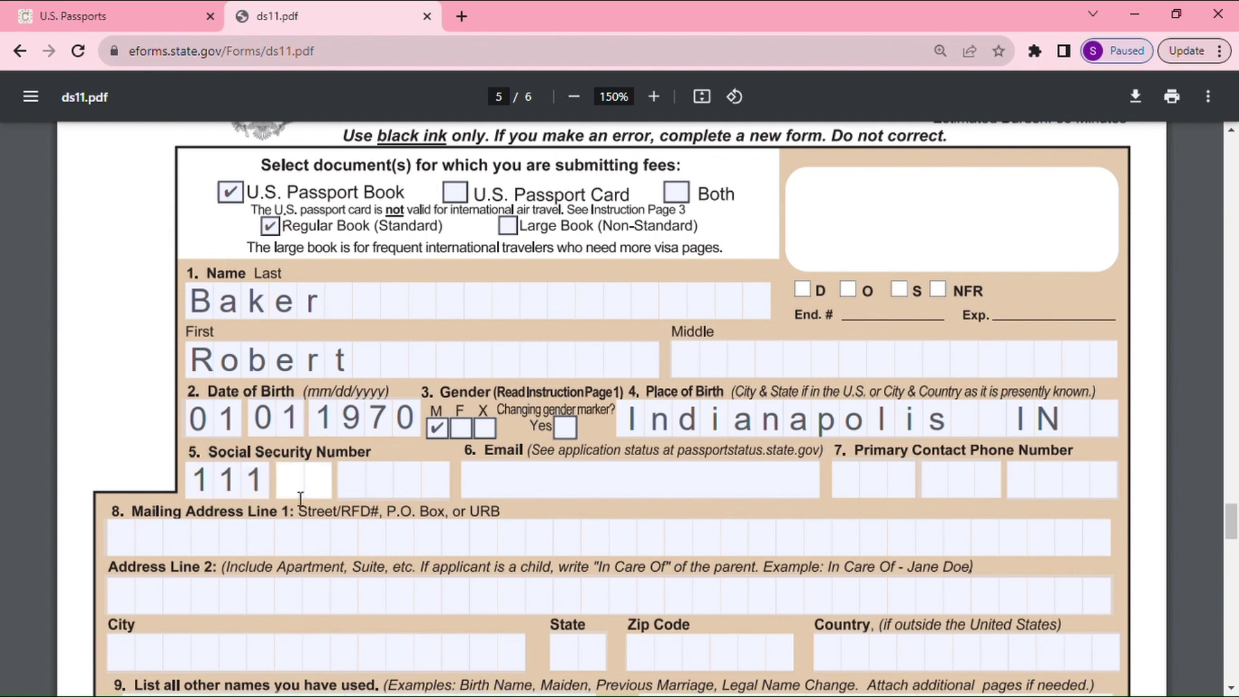
{"action": "type", "text": "11"}
{"action": "left_click", "coordinate": [352, 494]}
{"action": "type", "text": "1111"}
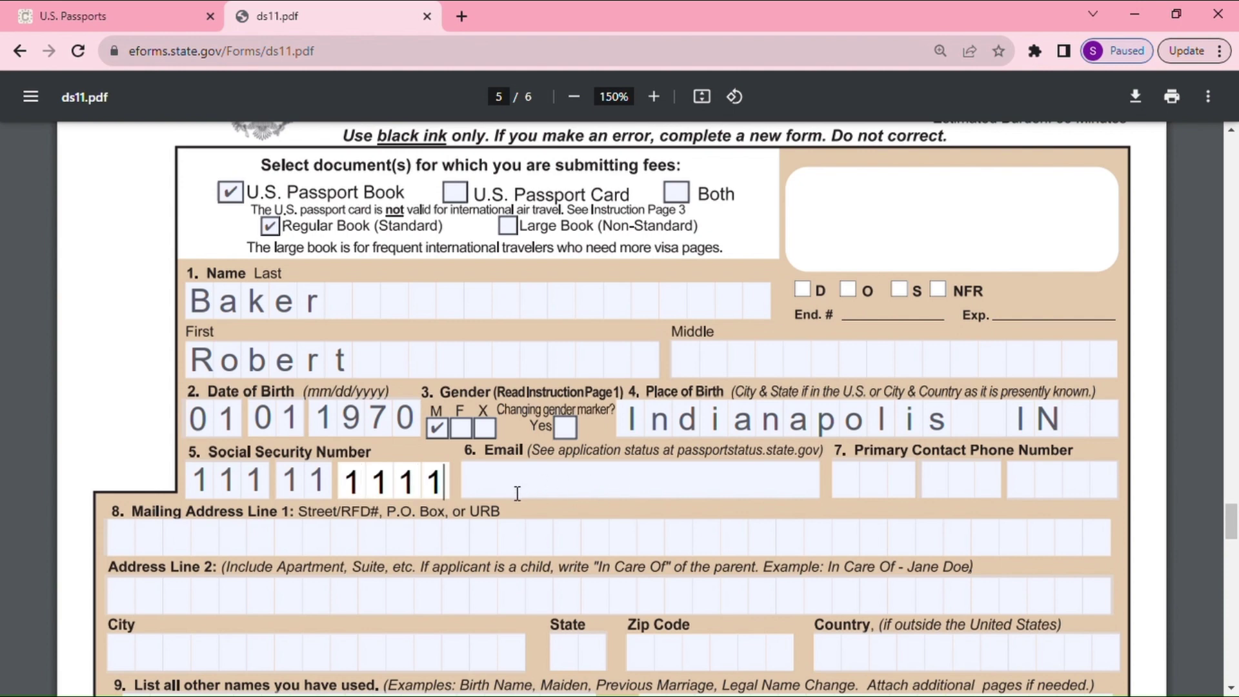
Enter the applicant's e-mail address and primary phone number
{"action": "left_click", "coordinate": [482, 497]}
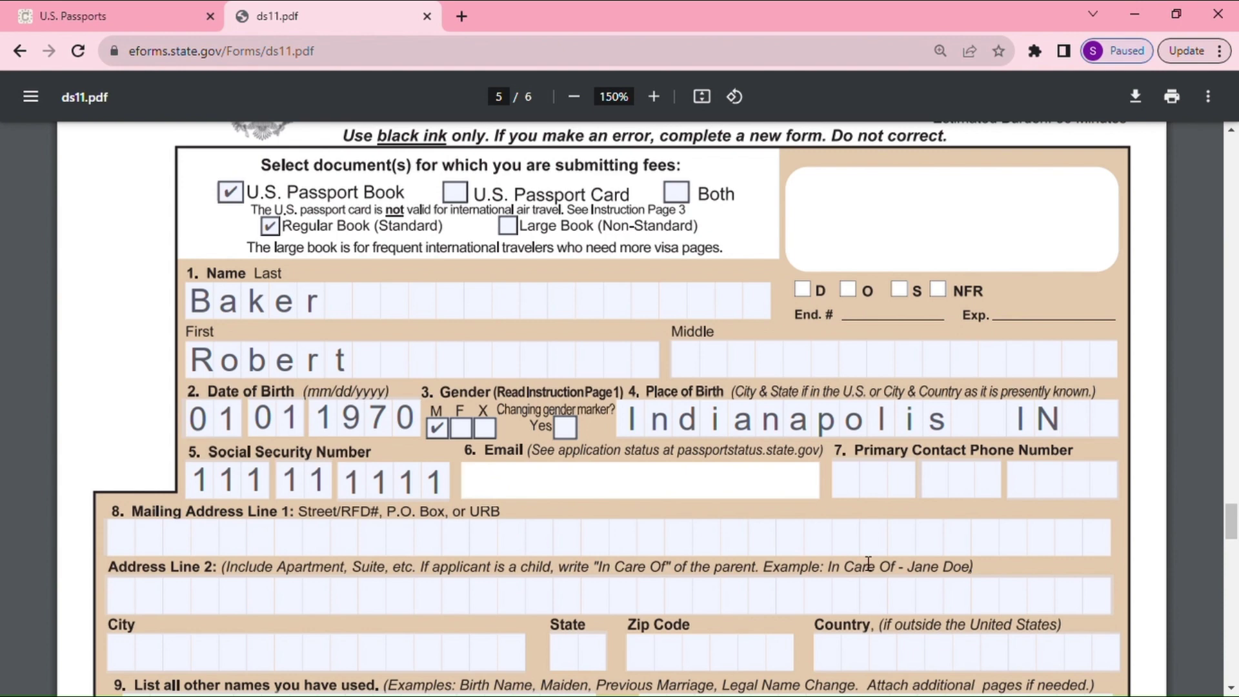
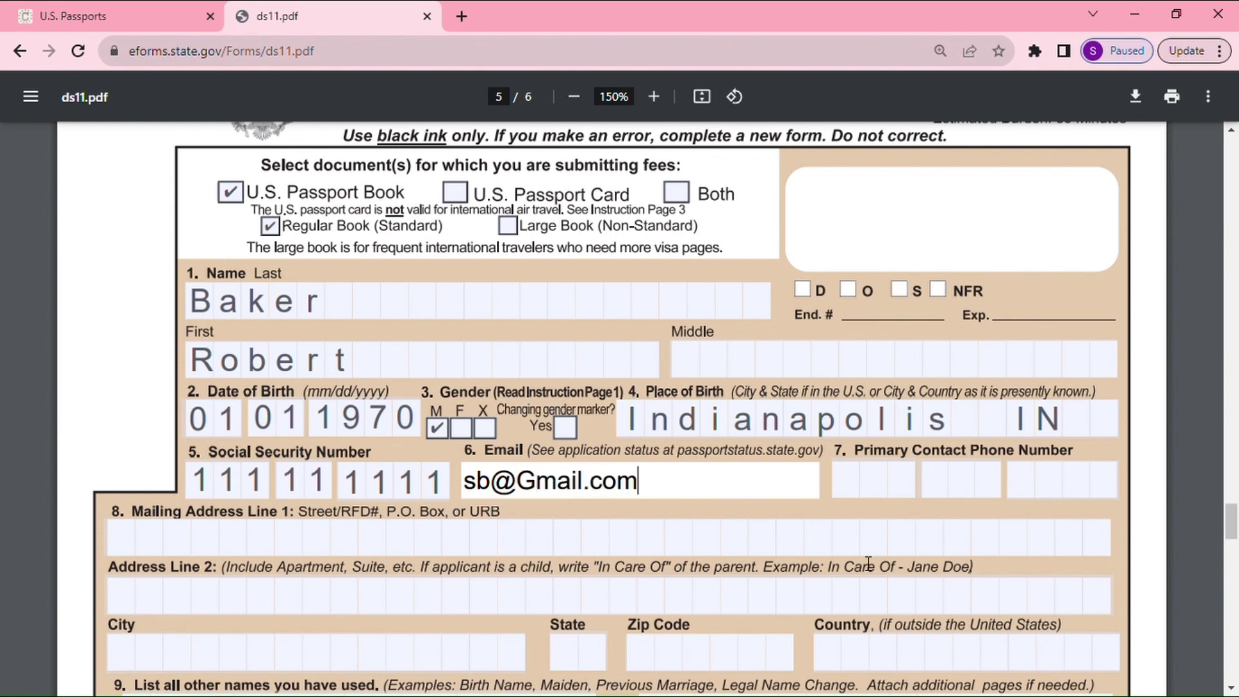
{"action": "left_click", "coordinate": [857, 482]}
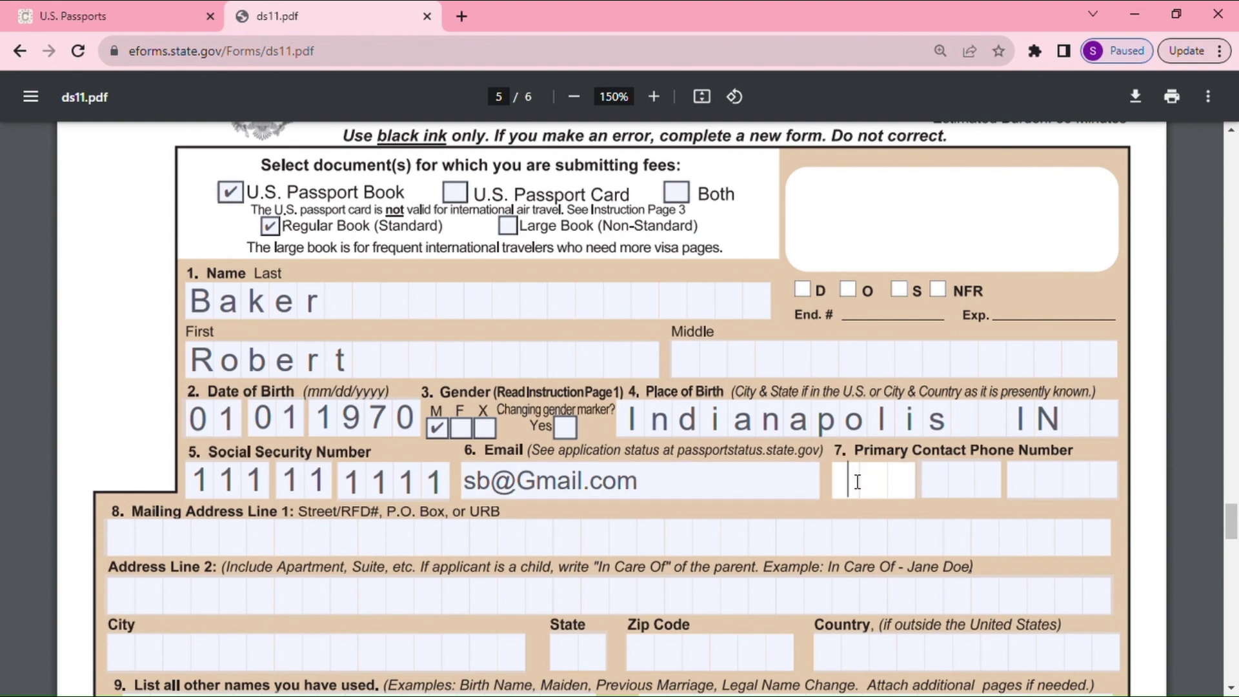
{"action": "left_click", "coordinate": [935, 487]}
{"action": "type", "text": "111"}
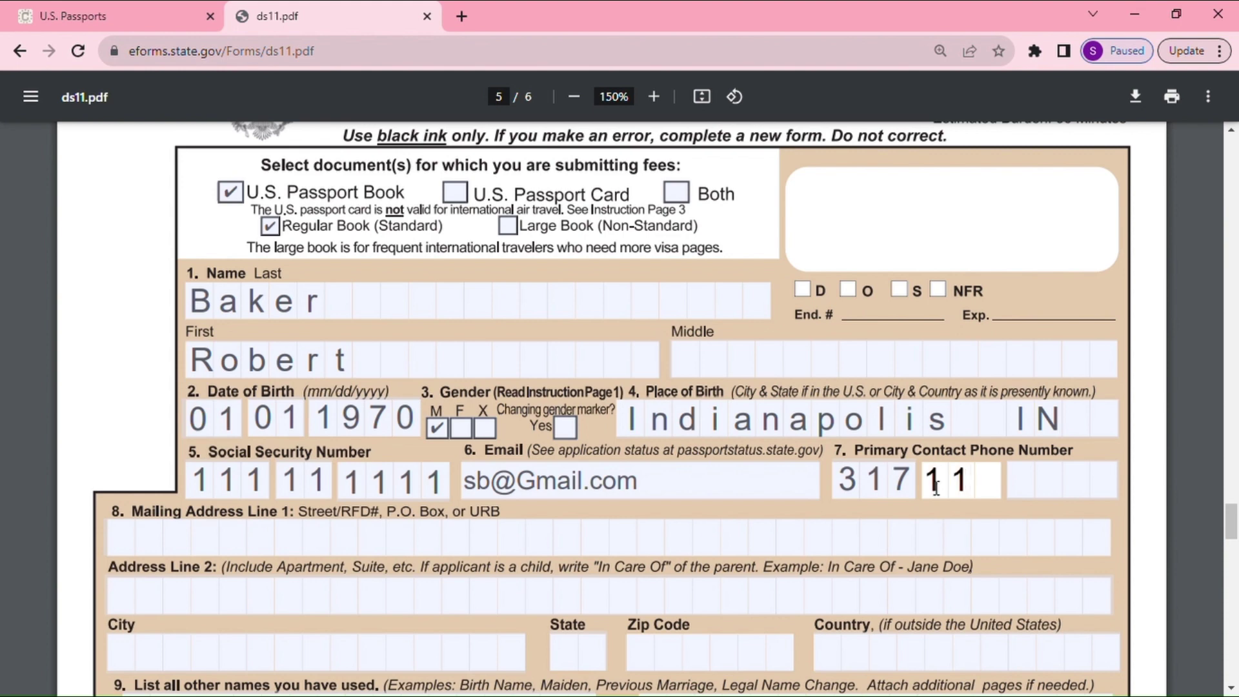
{"action": "left_click", "coordinate": [1024, 484]}
{"action": "type", "text": "2222"}
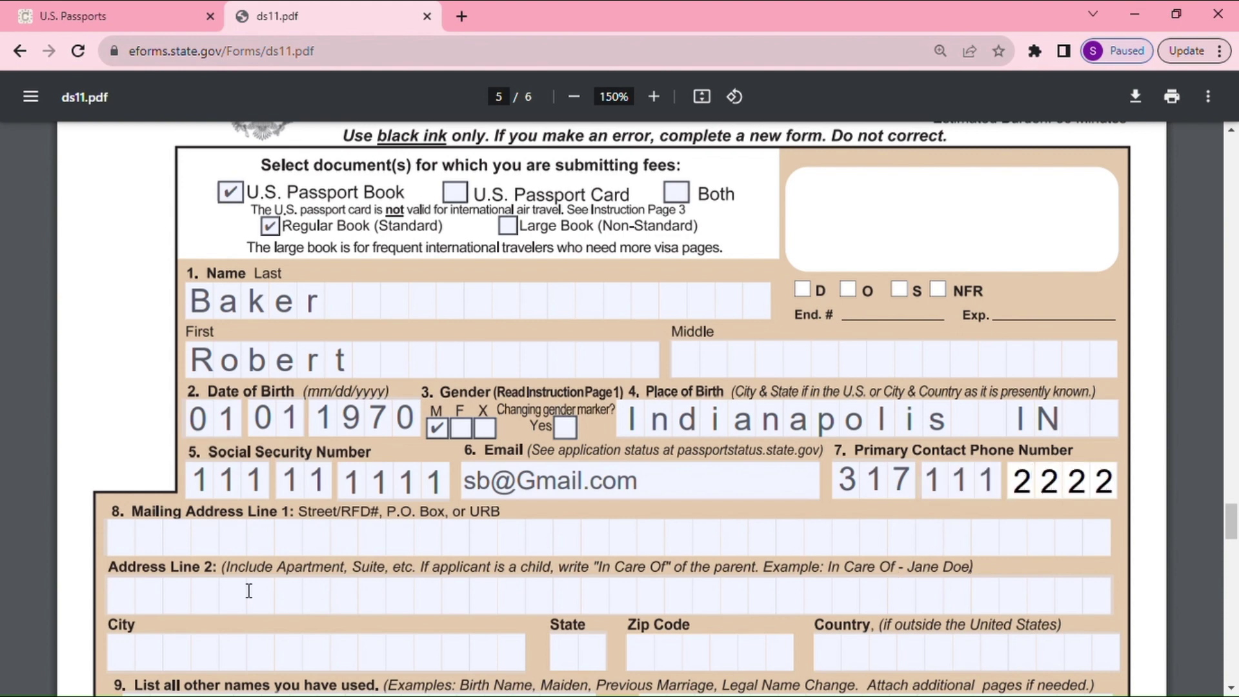
Enter the street line of the applicant's mailing address
{"action": "scroll", "coordinate": [279, 542], "scroll_direction": "down", "scroll_amount": 1}
{"action": "scroll", "coordinate": [279, 542], "scroll_direction": "down", "scroll_amount": 1}
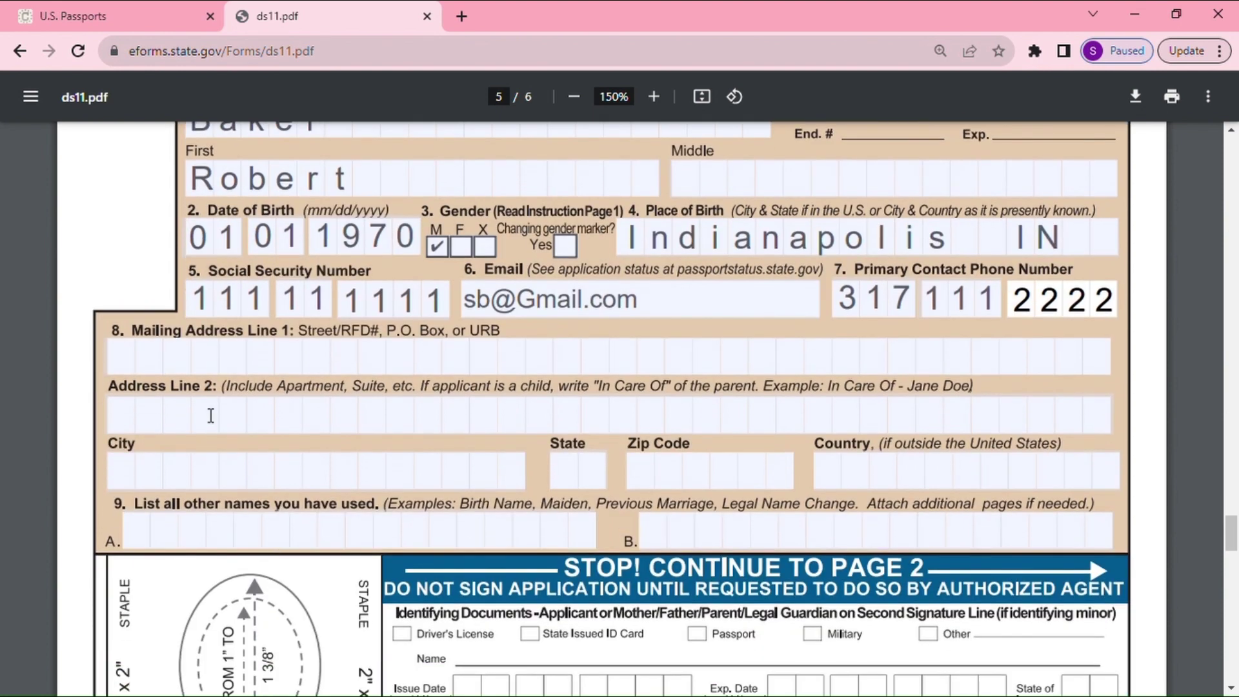
{"action": "left_click", "coordinate": [129, 365]}
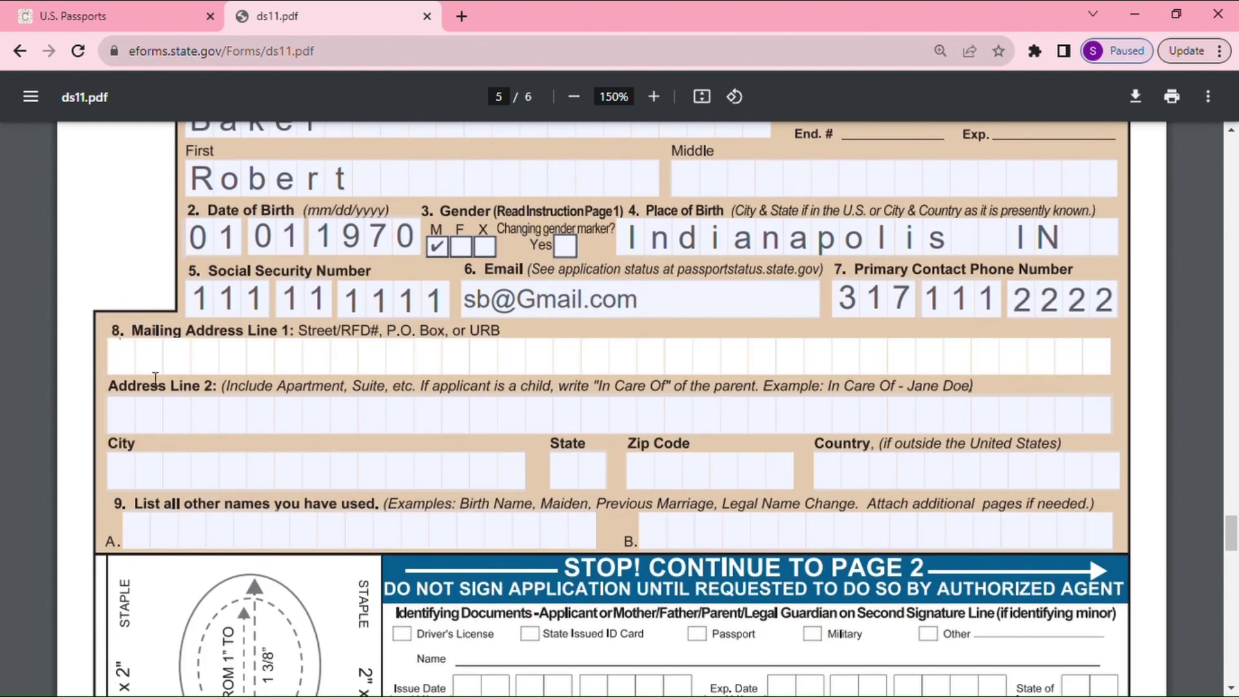
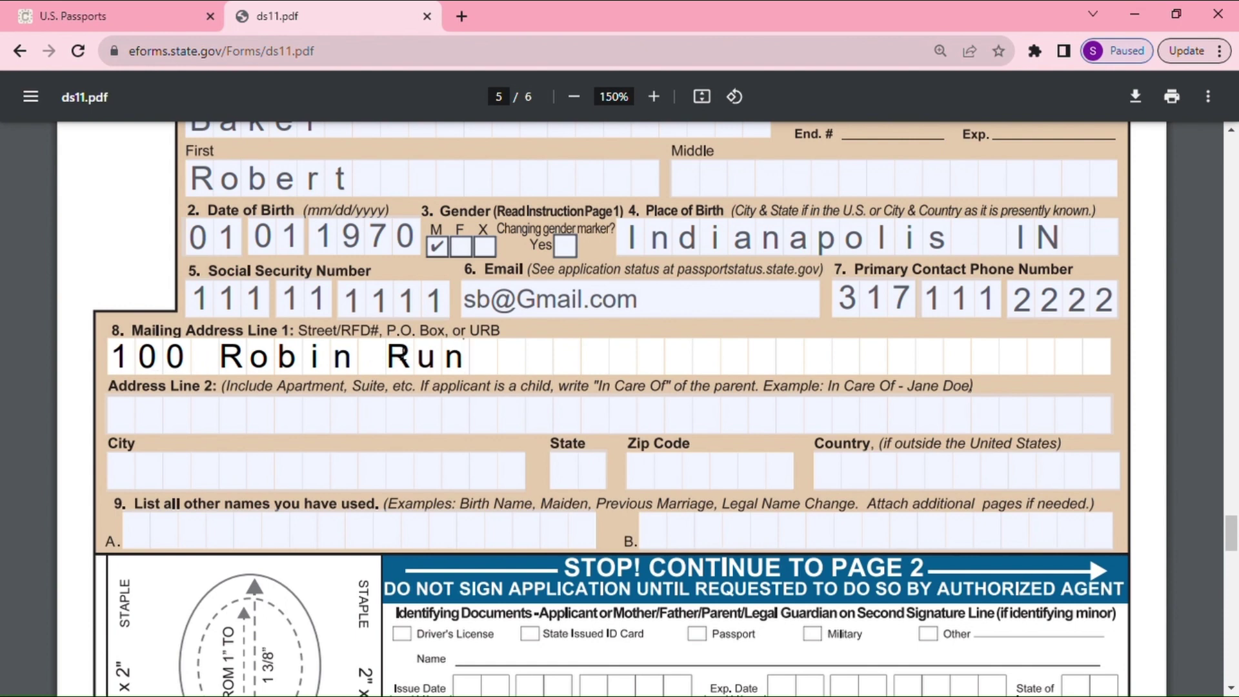
Fill in the mailing address city, state and ZIP code, correcting typos
{"action": "left_click", "coordinate": [143, 478]}
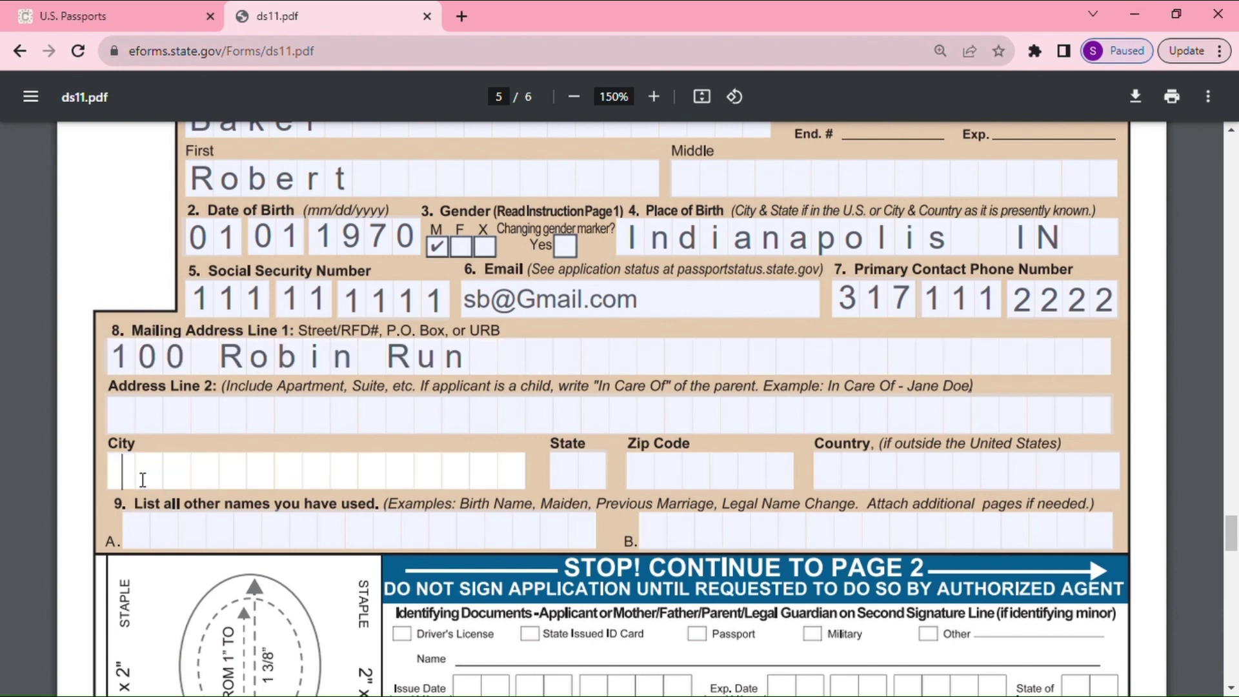
{"action": "type", "text": "INdi"}
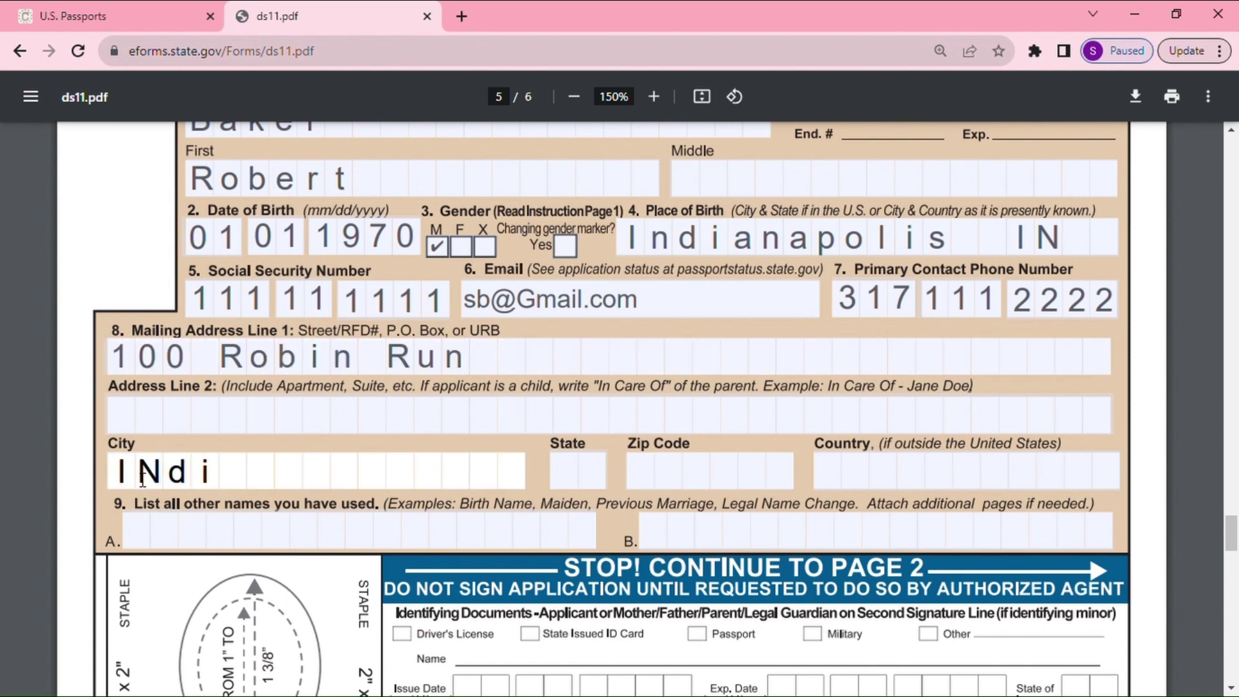
{"action": "type", "text": "anapolis"}
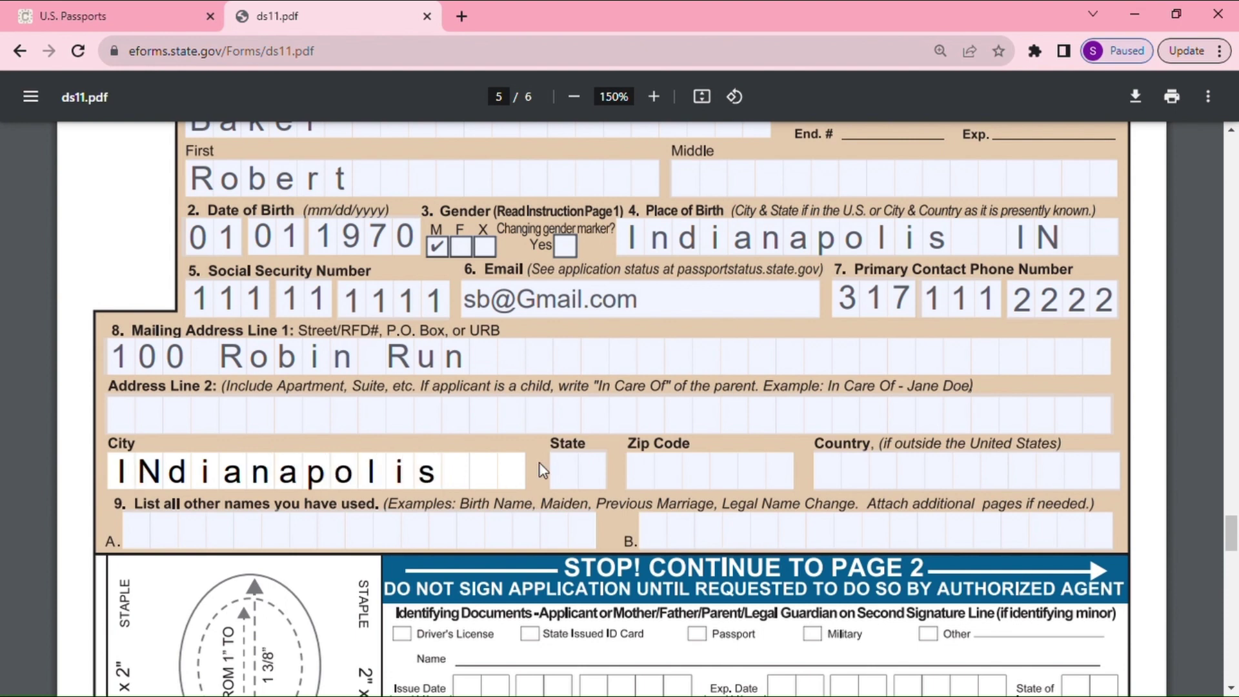
{"action": "left_click", "coordinate": [580, 472]}
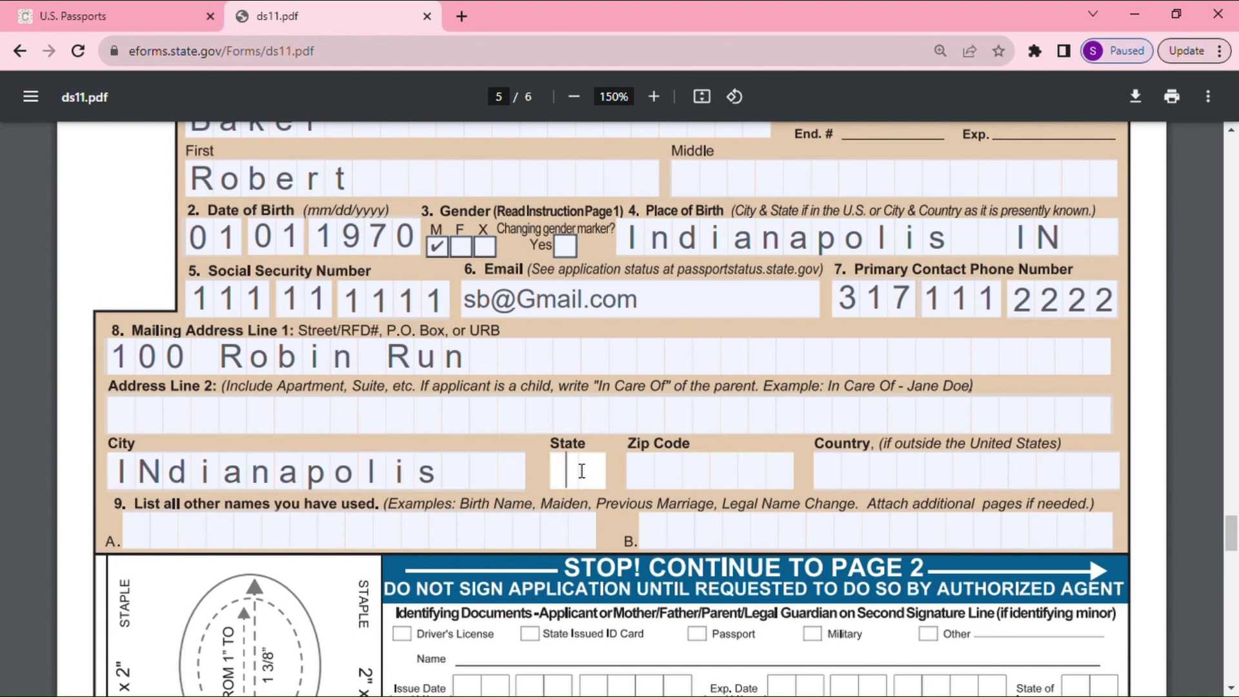
{"action": "type", "text": "in"}
{"action": "key", "text": "BackSpace"}
{"action": "type", "text": "IN"}
{"action": "left_click", "coordinate": [646, 485]}
{"action": "type", "text": "47"}
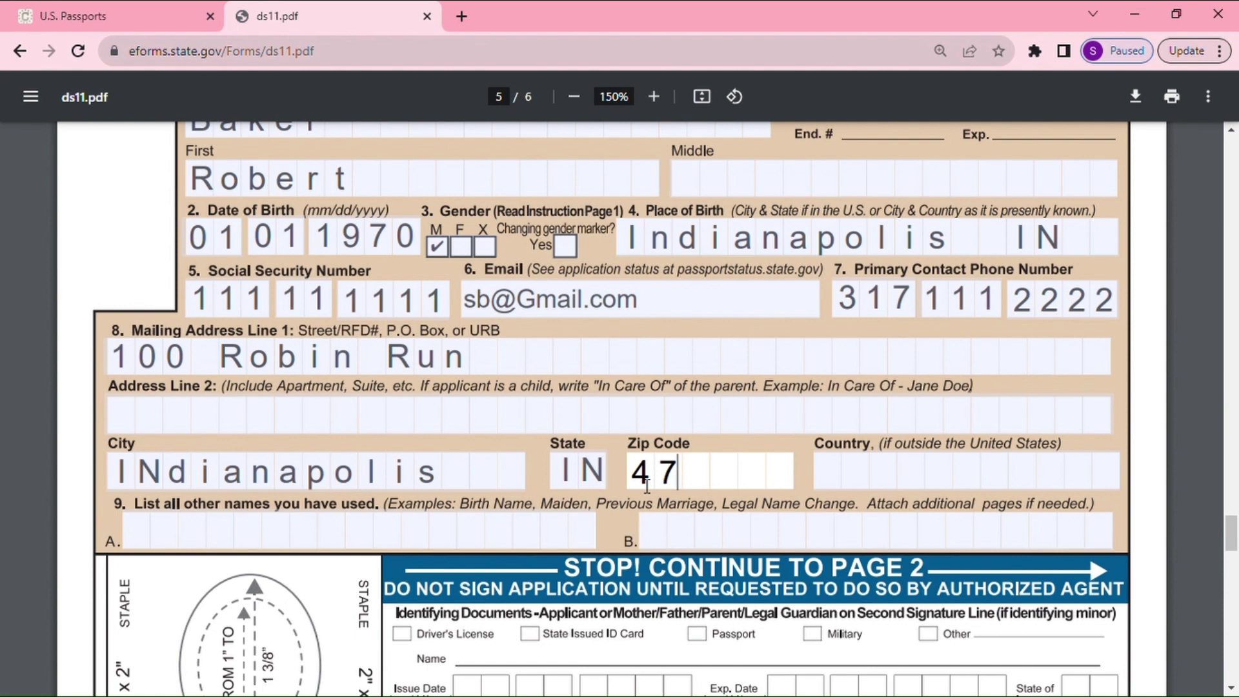
{"action": "key", "text": "BackSpace"}
{"action": "type", "text": "6231"}
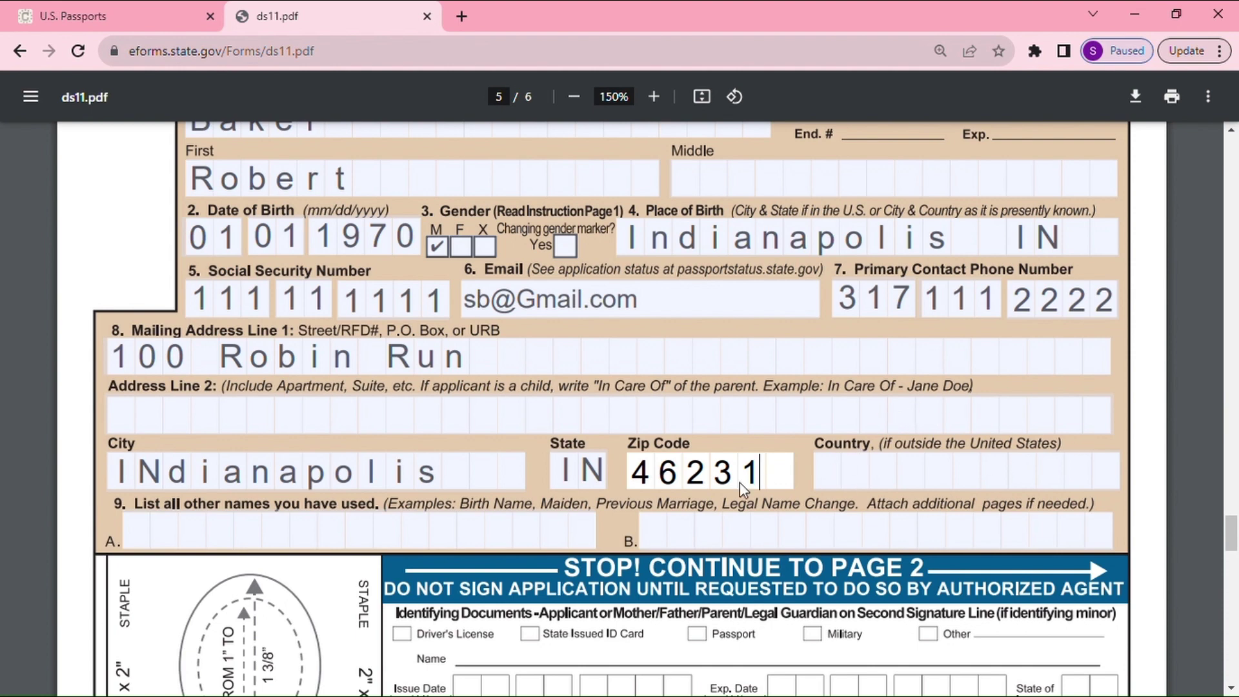
{"action": "scroll", "coordinate": [245, 532], "scroll_direction": "down", "scroll_amount": 1}
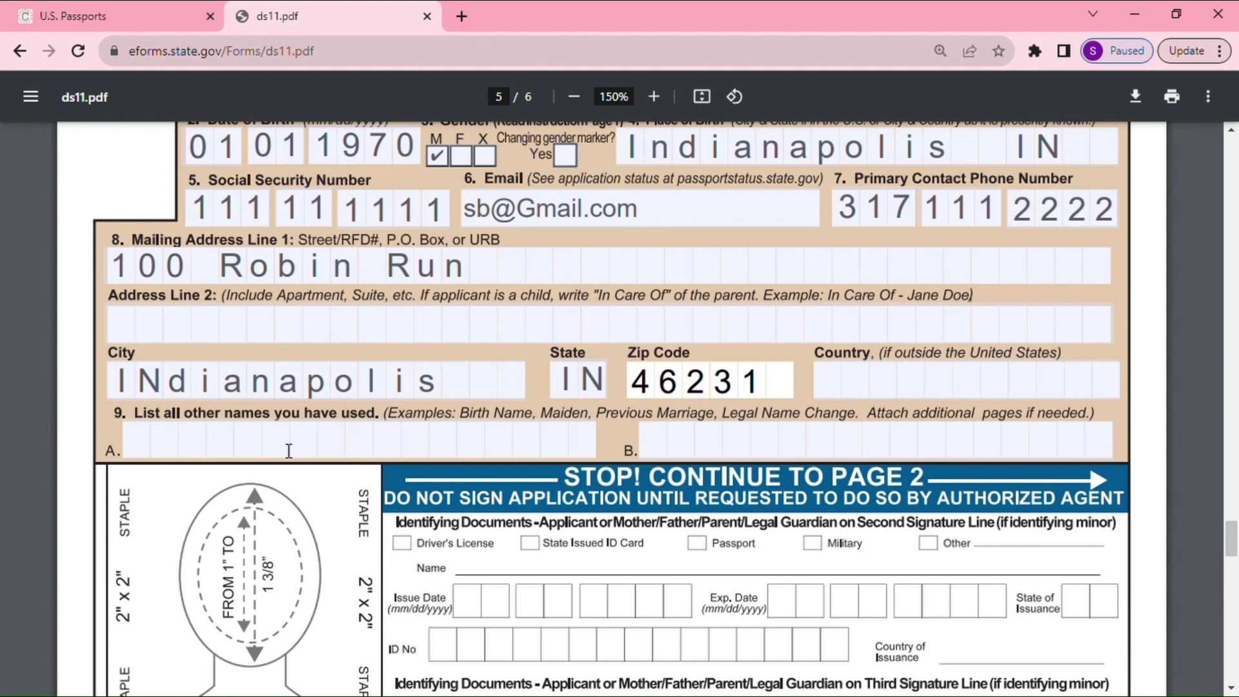
Enter the applicant's other name in item 9A and scroll to page 6
{"action": "left_click", "coordinate": [155, 443]}
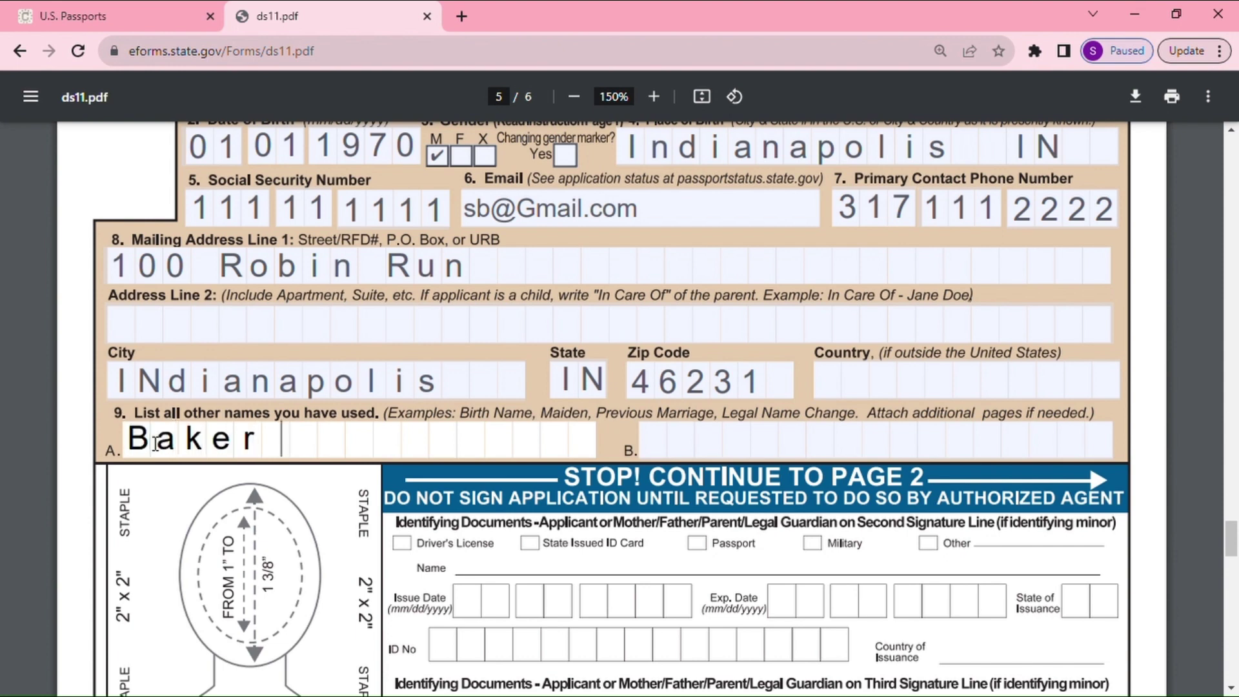
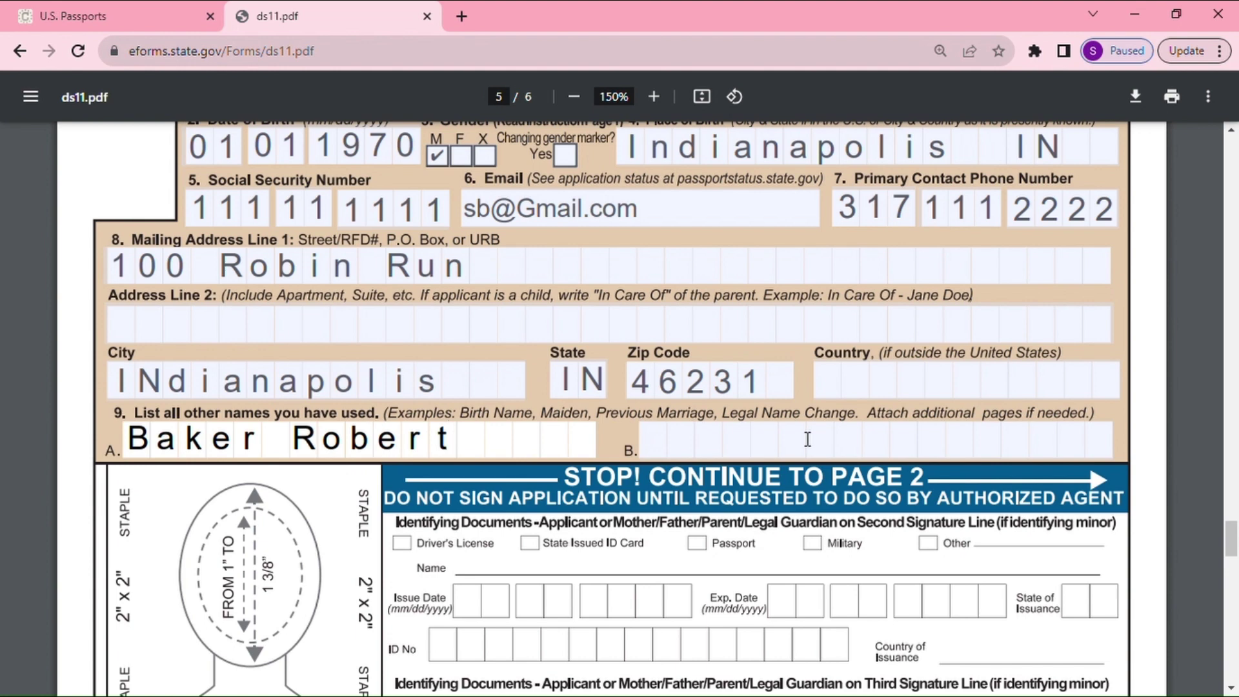
{"action": "scroll", "coordinate": [625, 525], "scroll_direction": "down", "scroll_amount": 1}
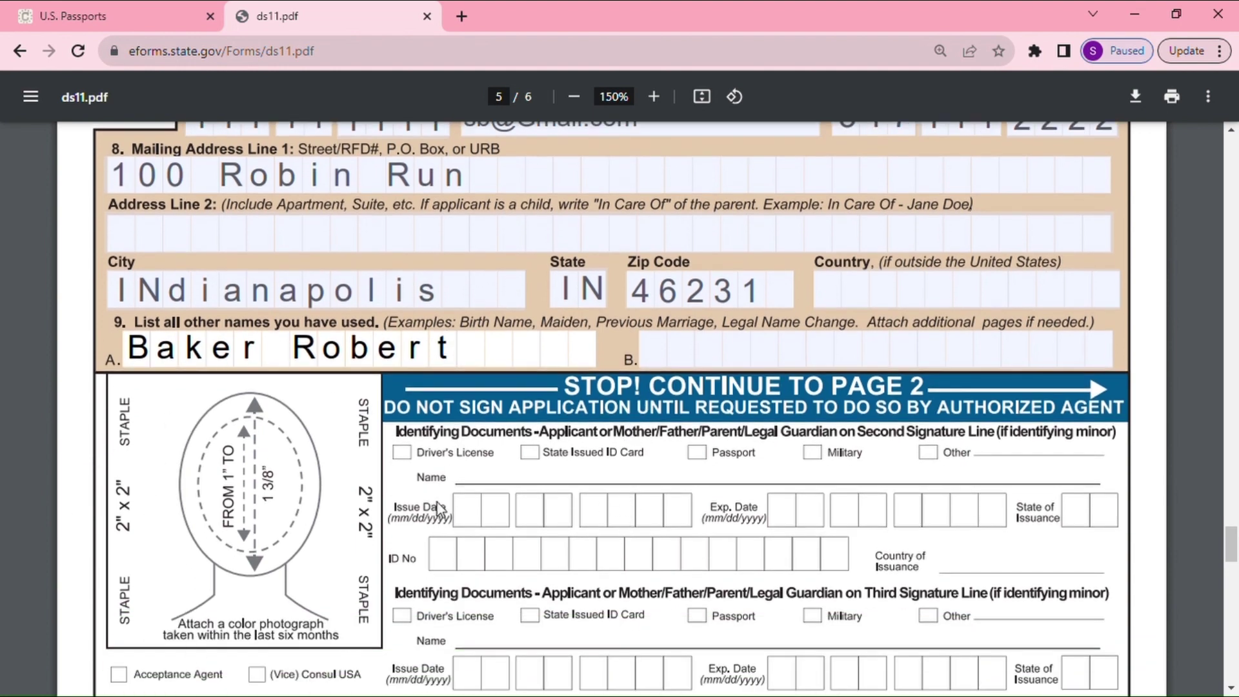
{"action": "scroll", "coordinate": [649, 512], "scroll_direction": "down", "scroll_amount": 6}
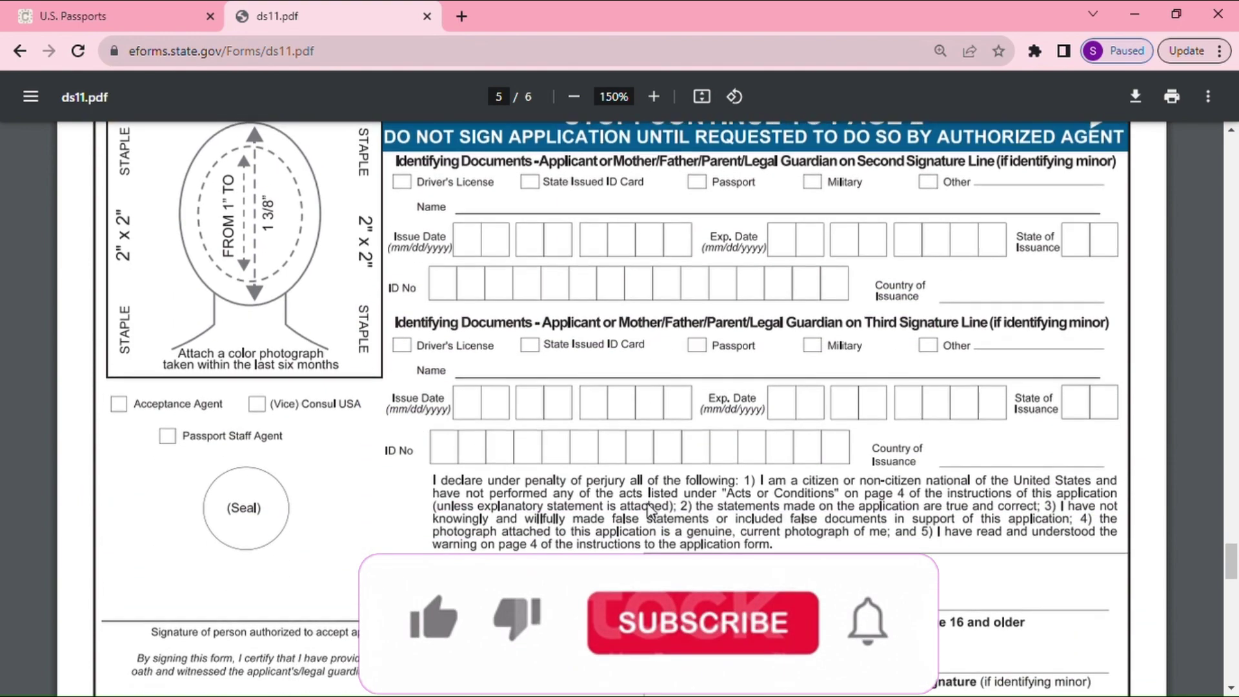
{"action": "scroll", "coordinate": [650, 511], "scroll_direction": "down", "scroll_amount": 5}
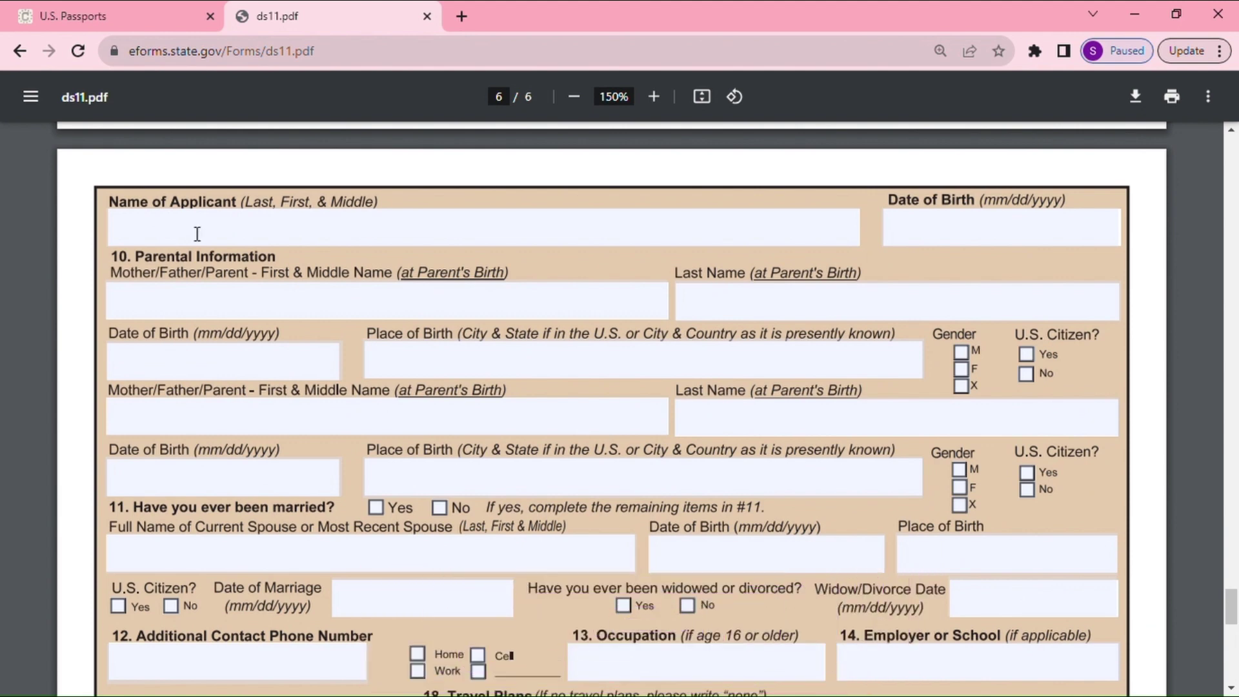
Enter the applicant's name and date of birth 01/01/1990 at the top of page 6
{"action": "left_click", "coordinate": [288, 240]}
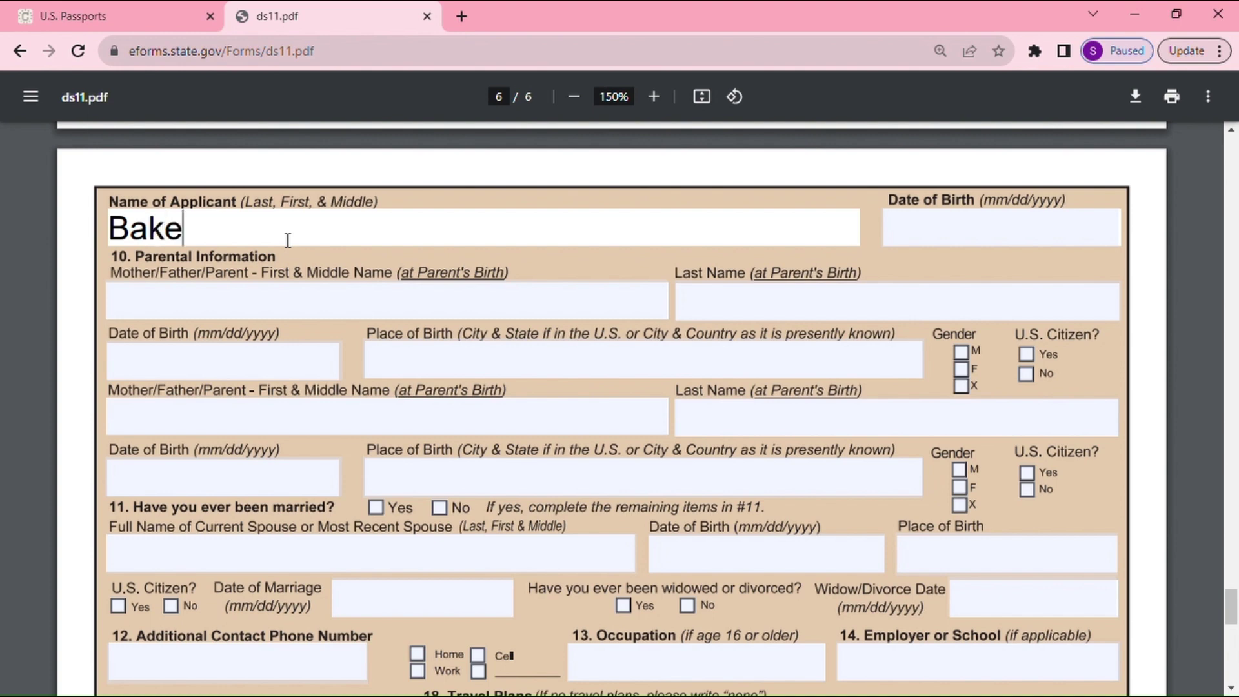
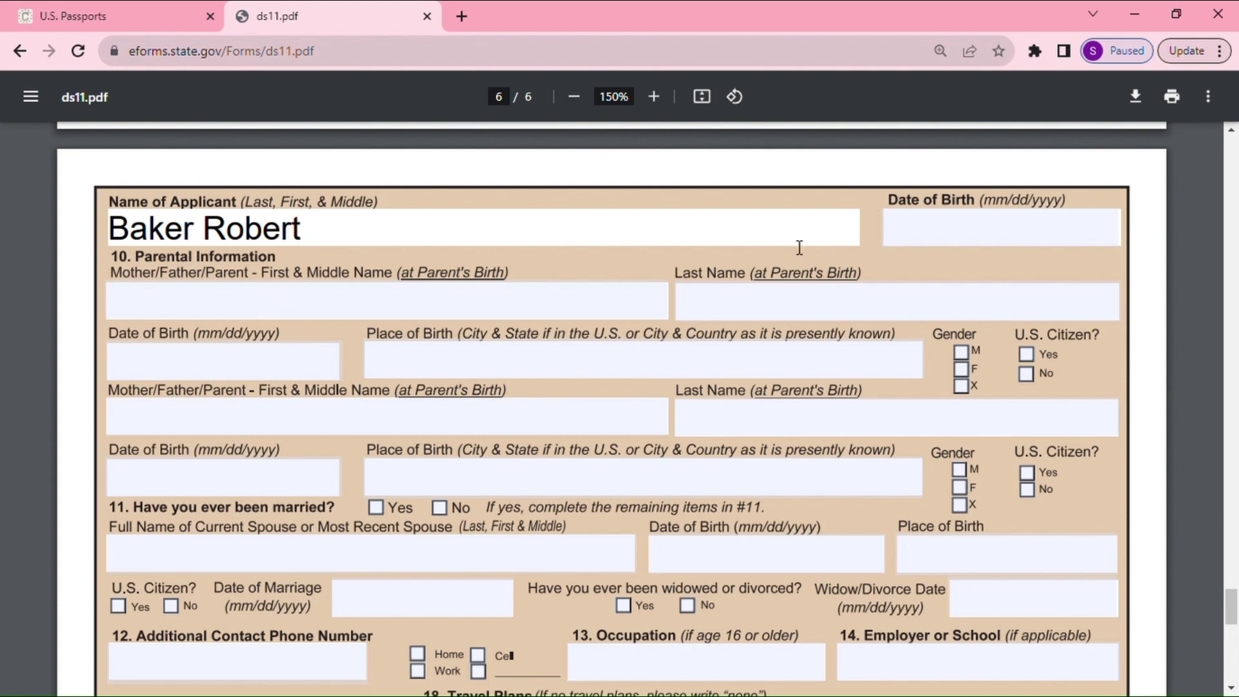
{"action": "left_click", "coordinate": [917, 230]}
{"action": "type", "text": "01"}
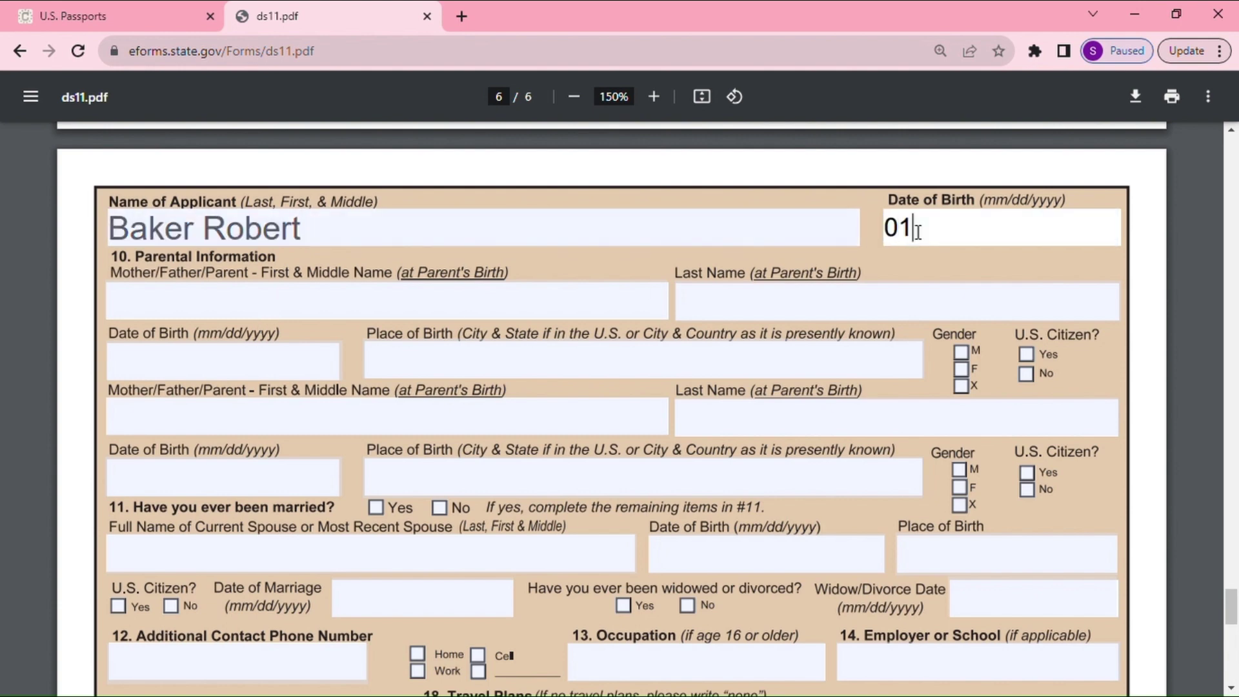
{"action": "type", "text": "/01/1990"}
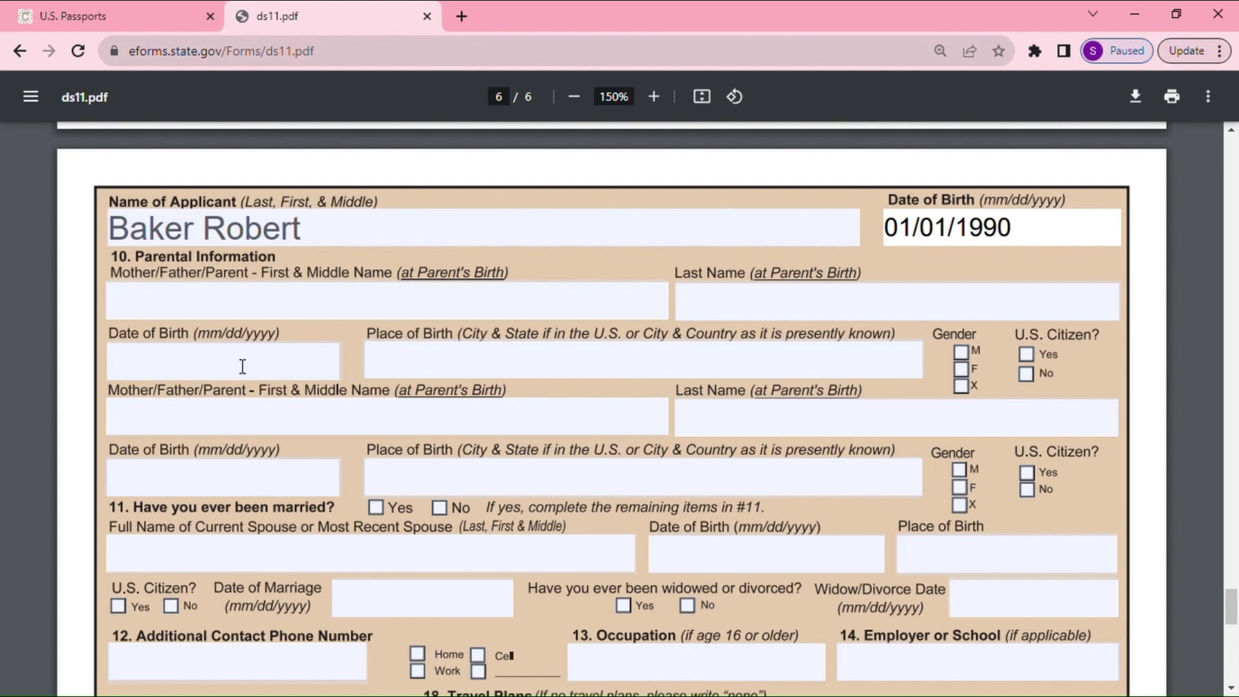
Enter the first parent's first and last names
{"action": "left_click", "coordinate": [158, 304]}
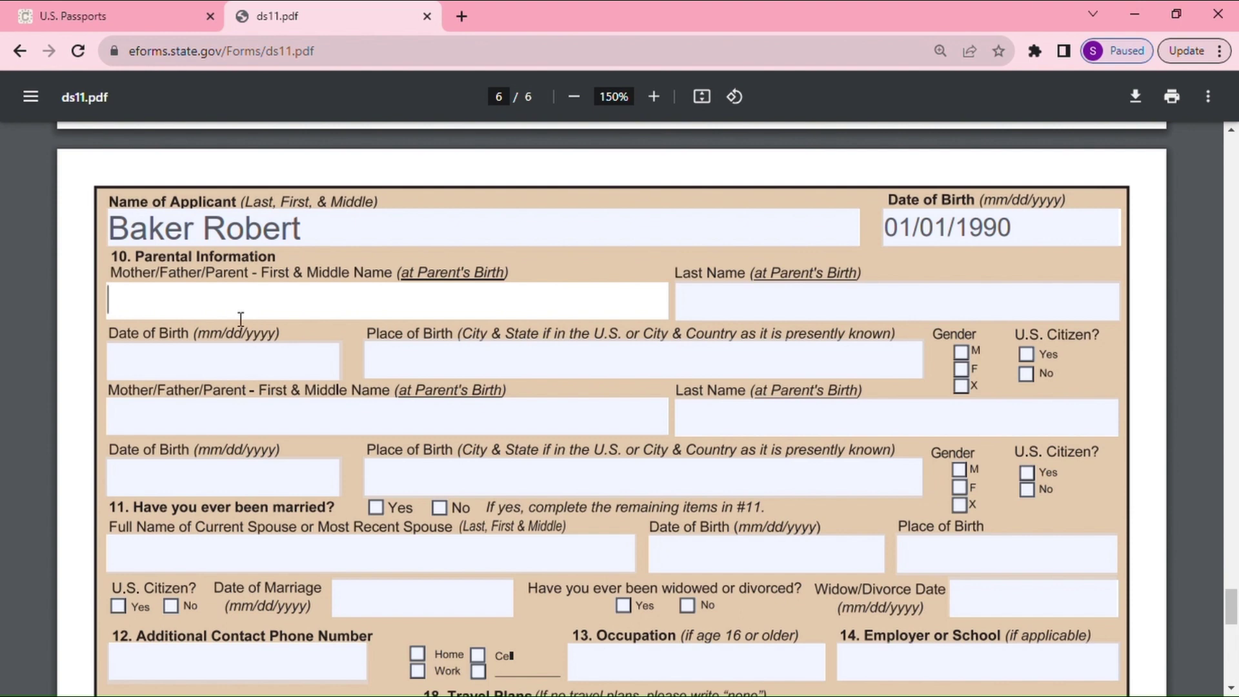
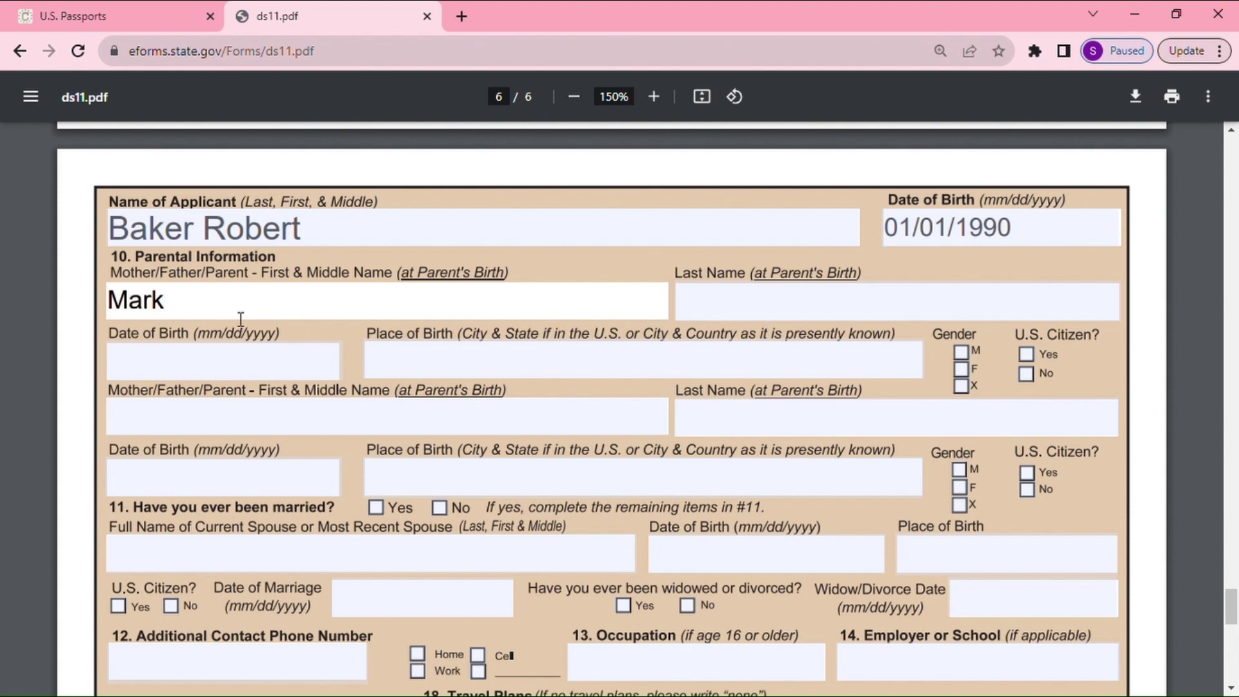
{"action": "left_click", "coordinate": [788, 314]}
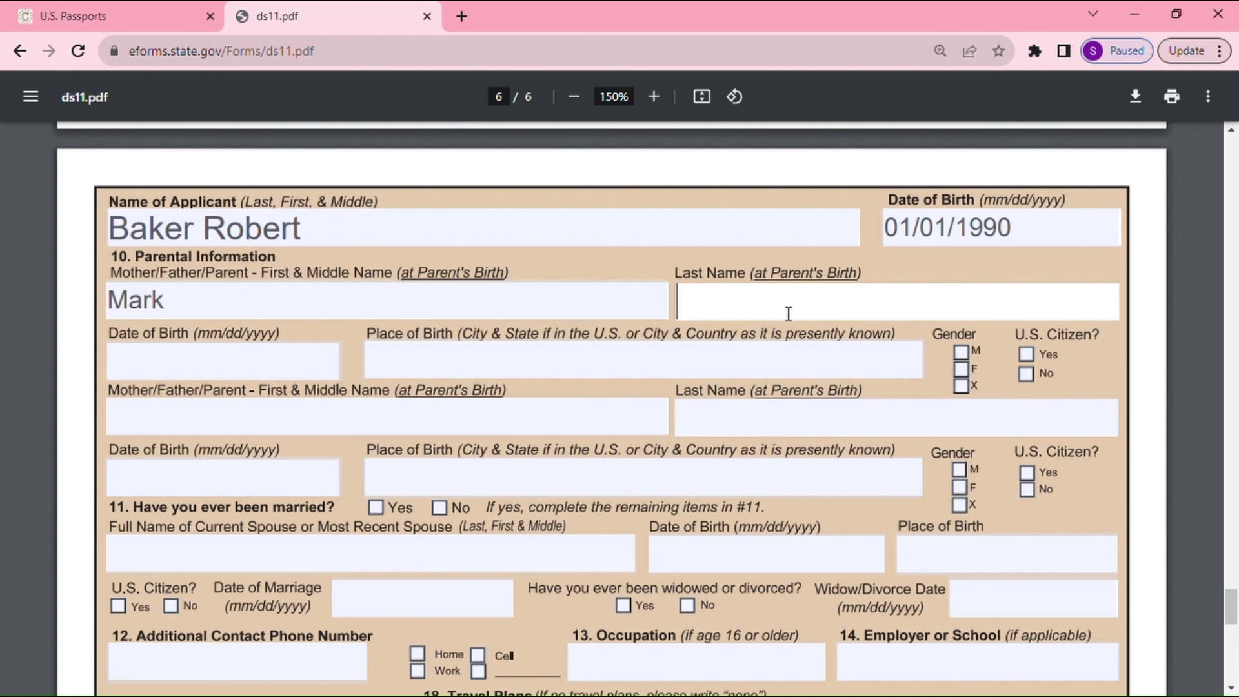
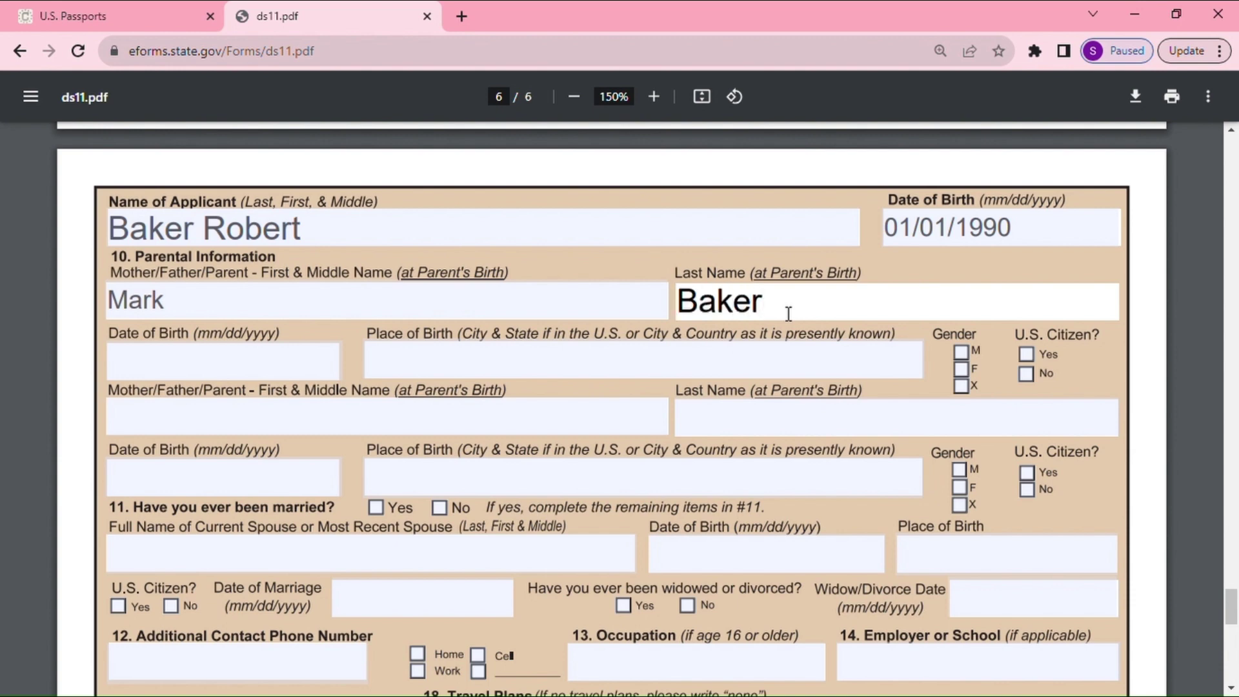
Give the first parent birth date 01/01/1960, birthplace Indiapolis IN, gender M, U.S. citizen Yes
{"action": "left_click", "coordinate": [249, 378]}
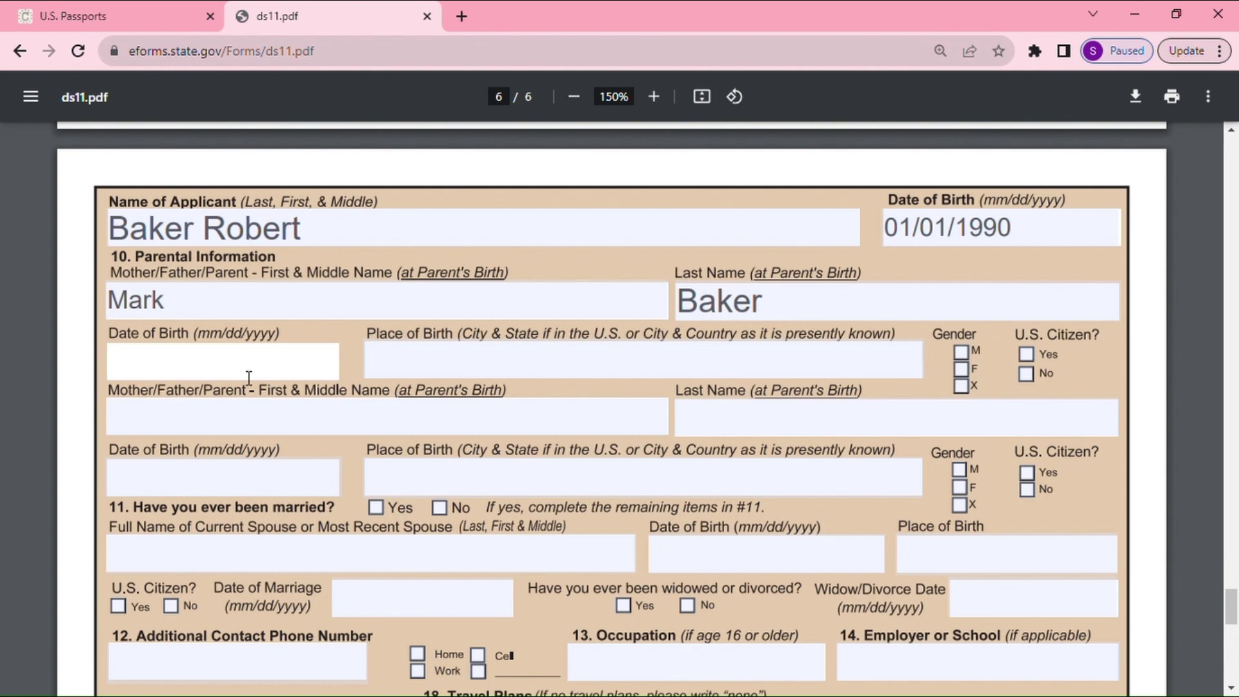
{"action": "type", "text": "01/01/"}
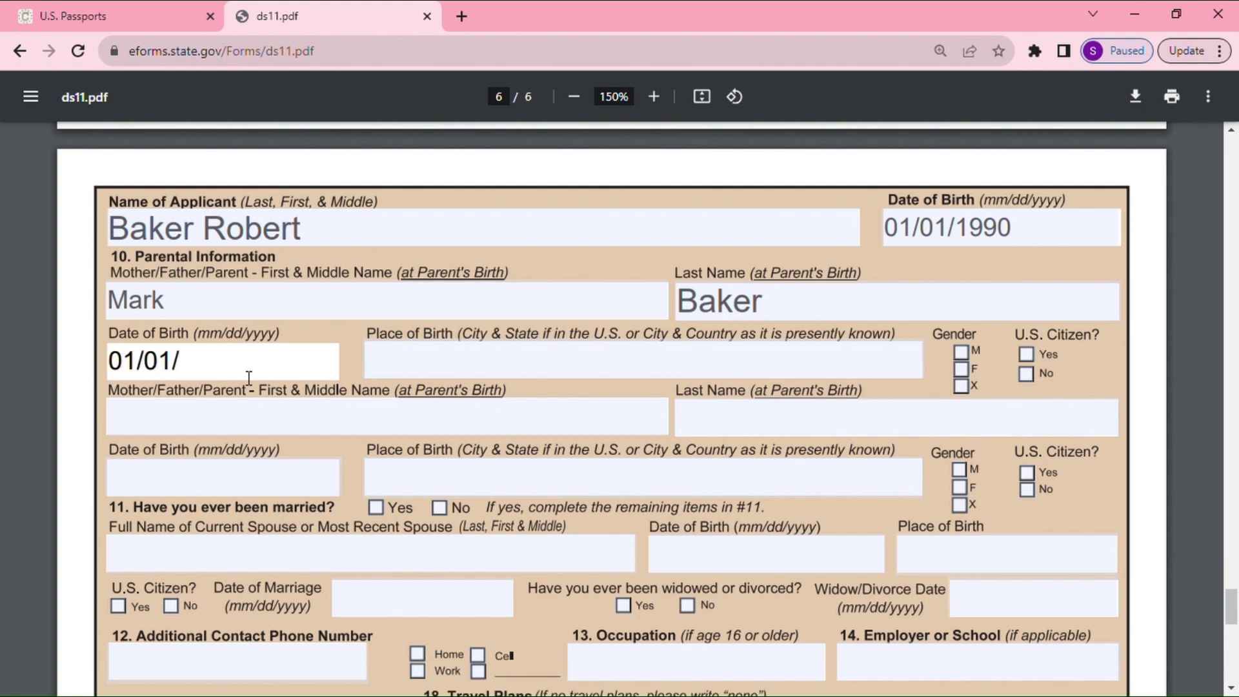
{"action": "type", "text": "1960"}
{"action": "left_click", "coordinate": [422, 362]}
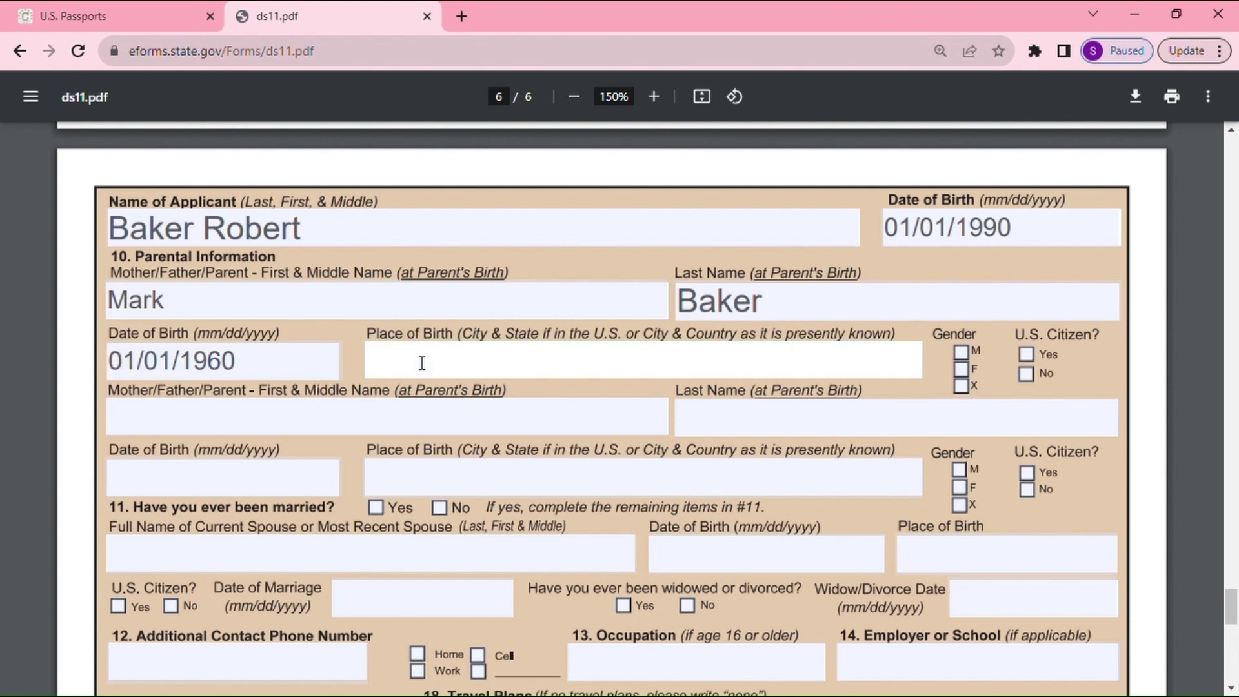
{"action": "type", "text": "Indiapolis"}
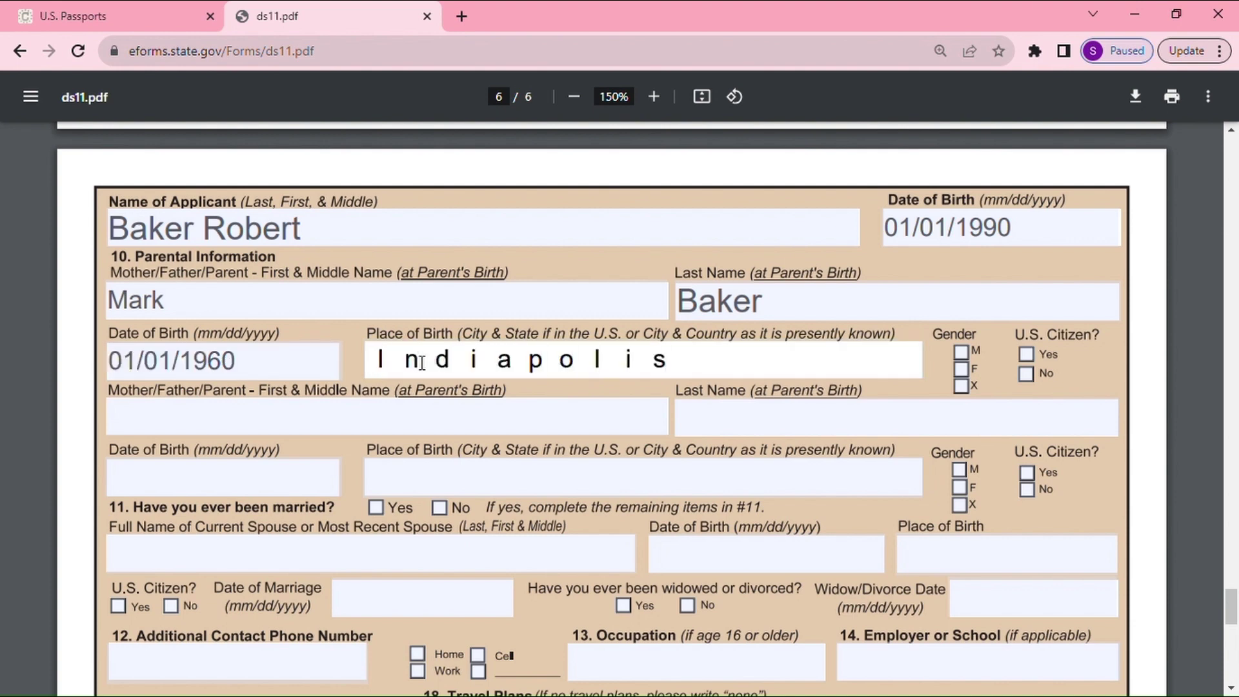
{"action": "type", "text": " IN"}
{"action": "left_click", "coordinate": [960, 354]}
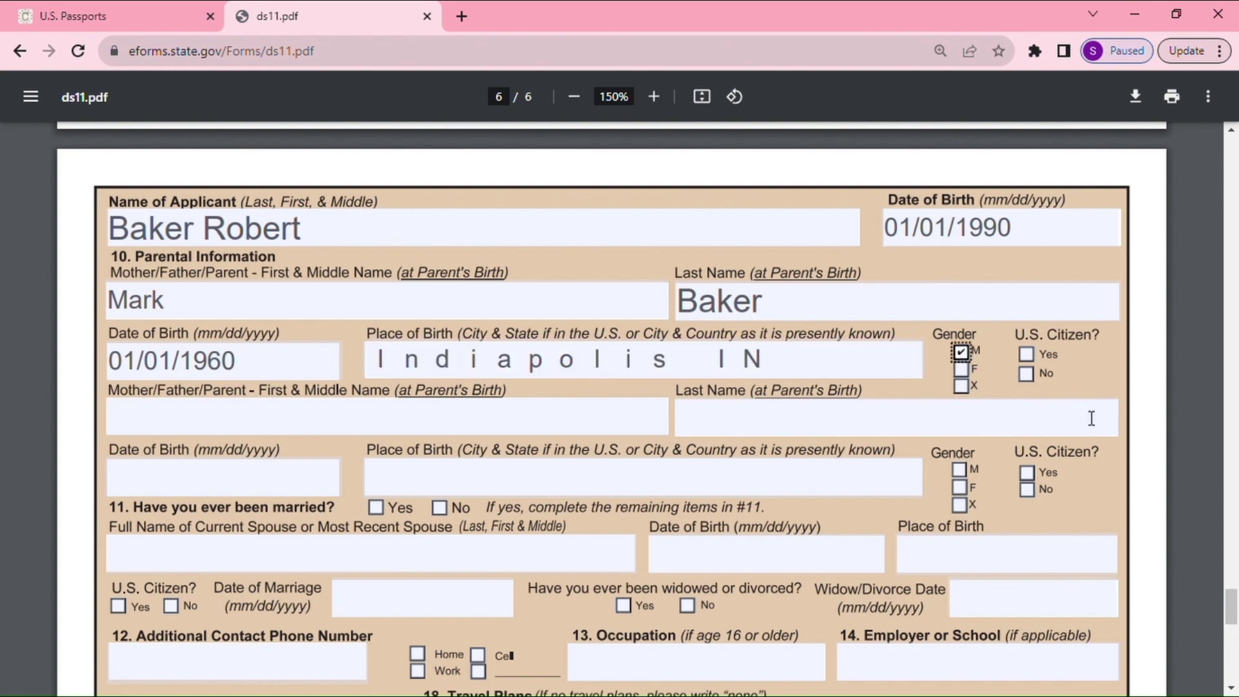
{"action": "left_click", "coordinate": [1027, 354]}
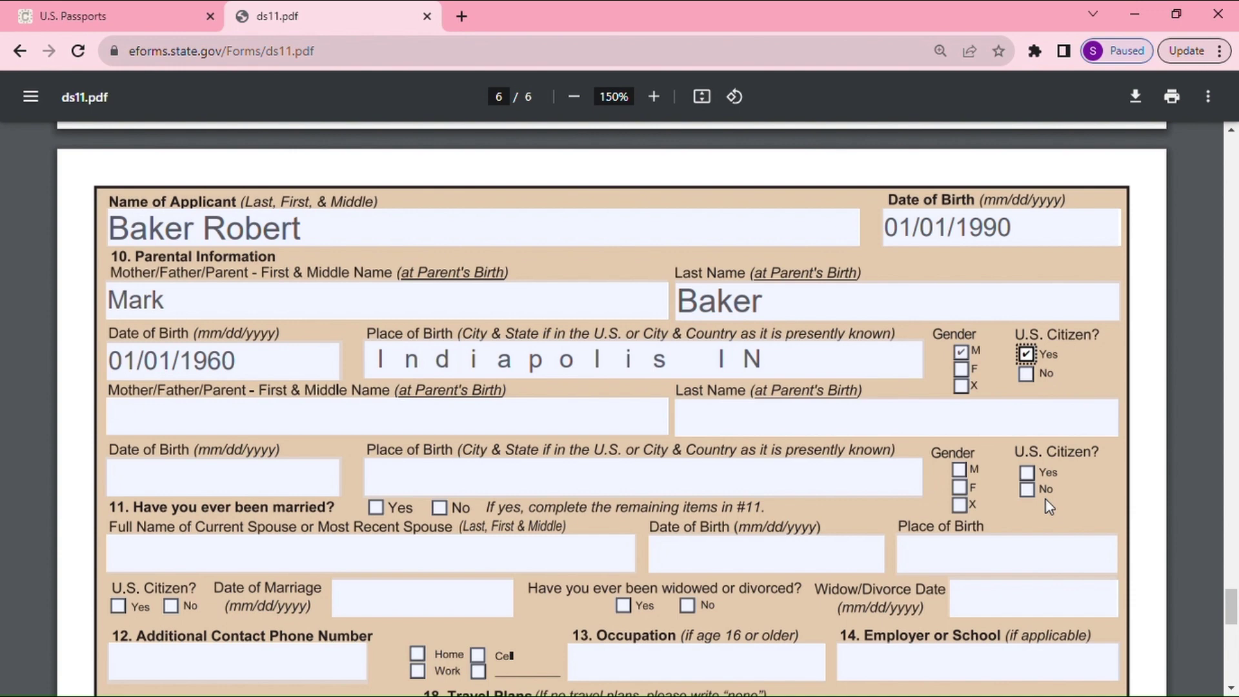
{"action": "left_click", "coordinate": [181, 431]}
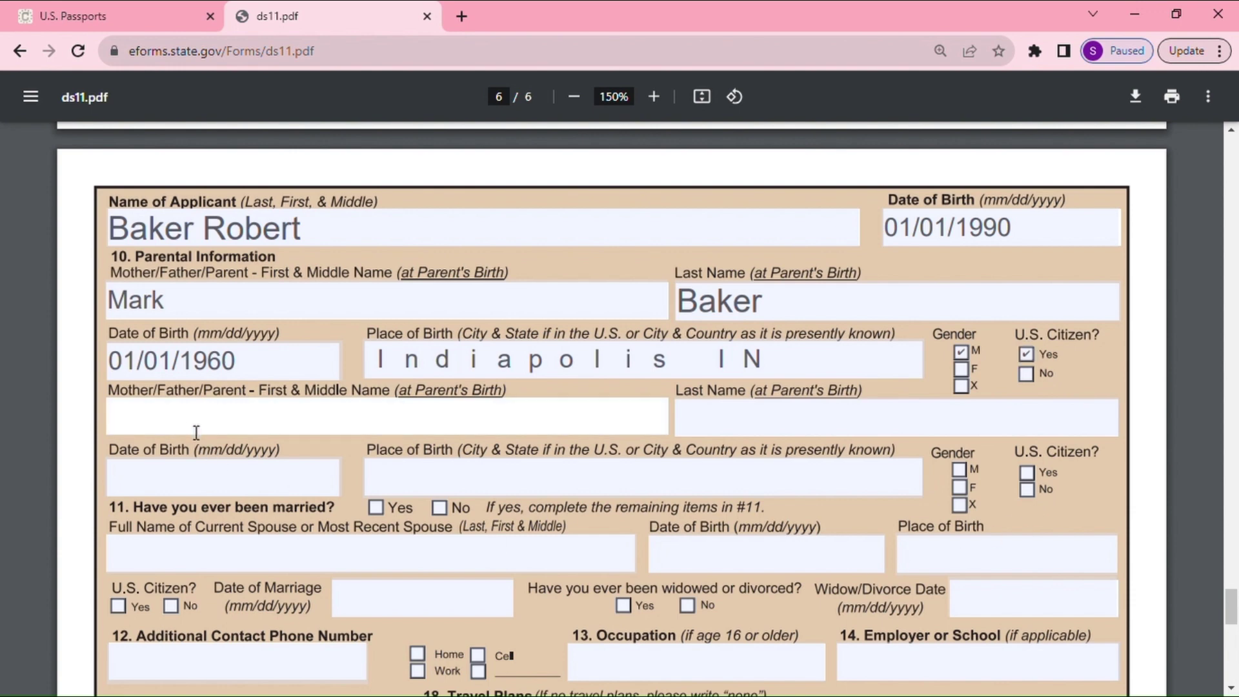
Enter the second parent's first and last names, fixing a first-name typo
{"action": "left_click", "coordinate": [797, 422]}
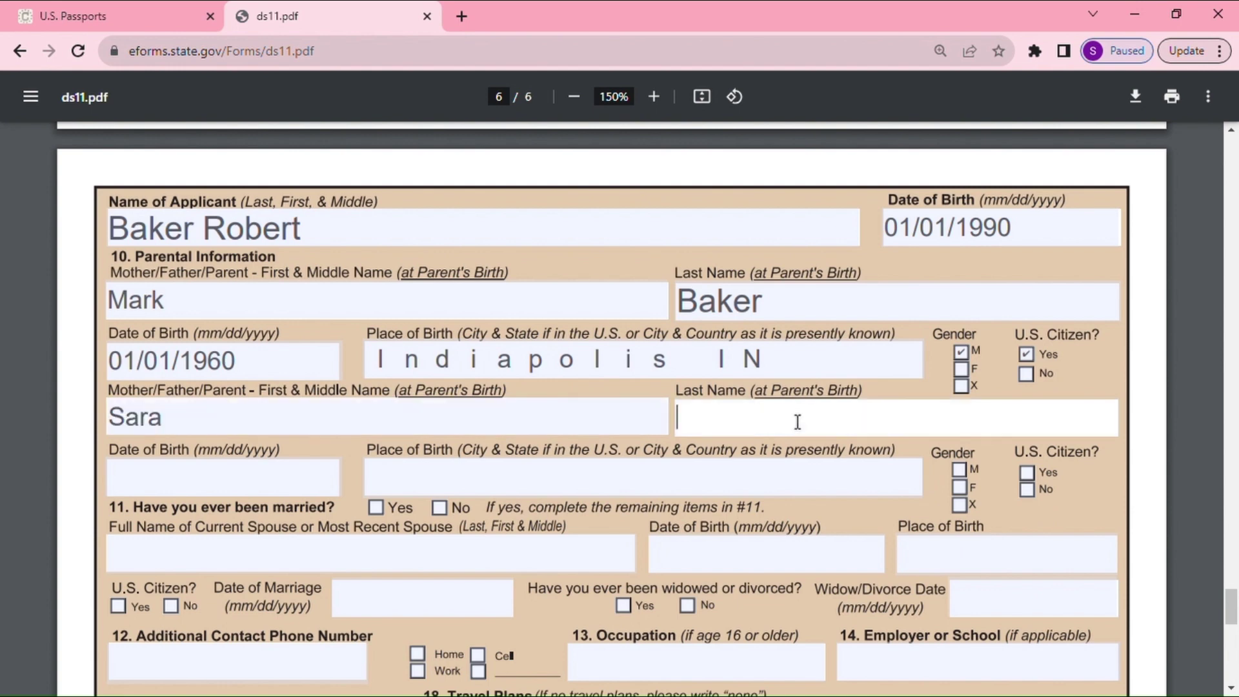
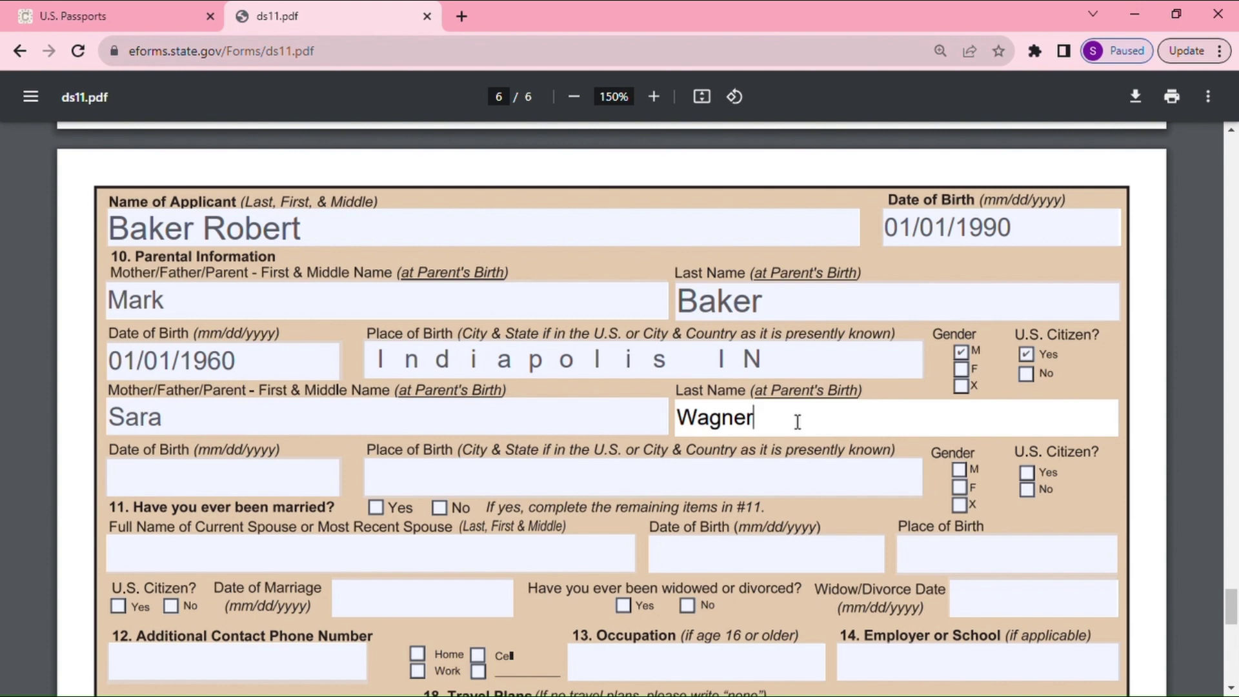
Give the second parent birth date 01/01/1965, birthplace Indiapolis IN, gender F, U.S. citizen Yes
{"action": "left_click", "coordinate": [277, 490]}
{"action": "type", "text": "01/01/19"}
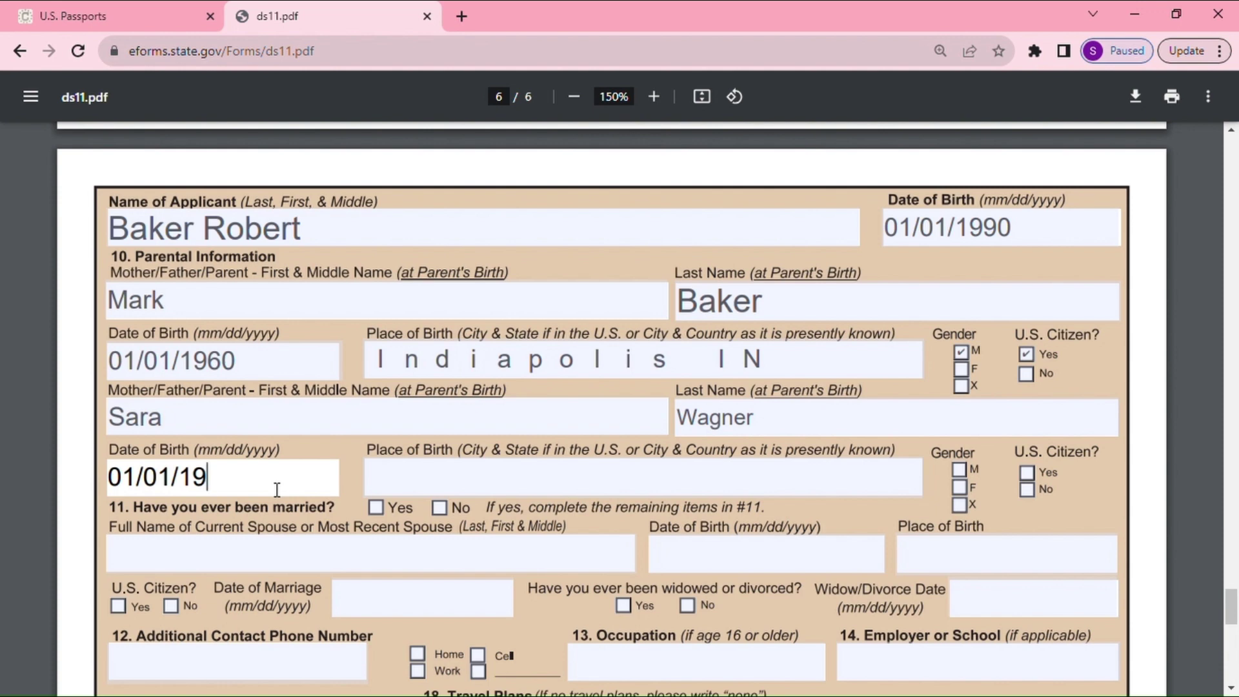
{"action": "type", "text": "65"}
{"action": "left_click", "coordinate": [420, 490]}
{"action": "type", "text": "Indi"}
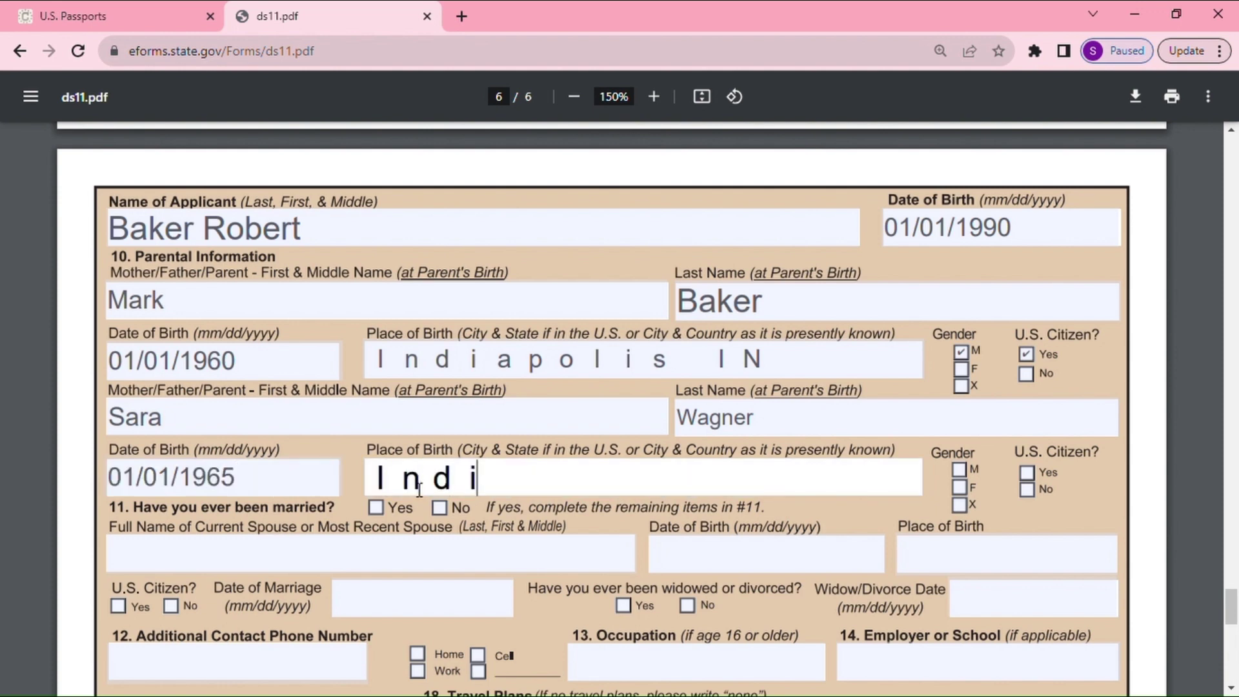
{"action": "type", "text": "apolis"}
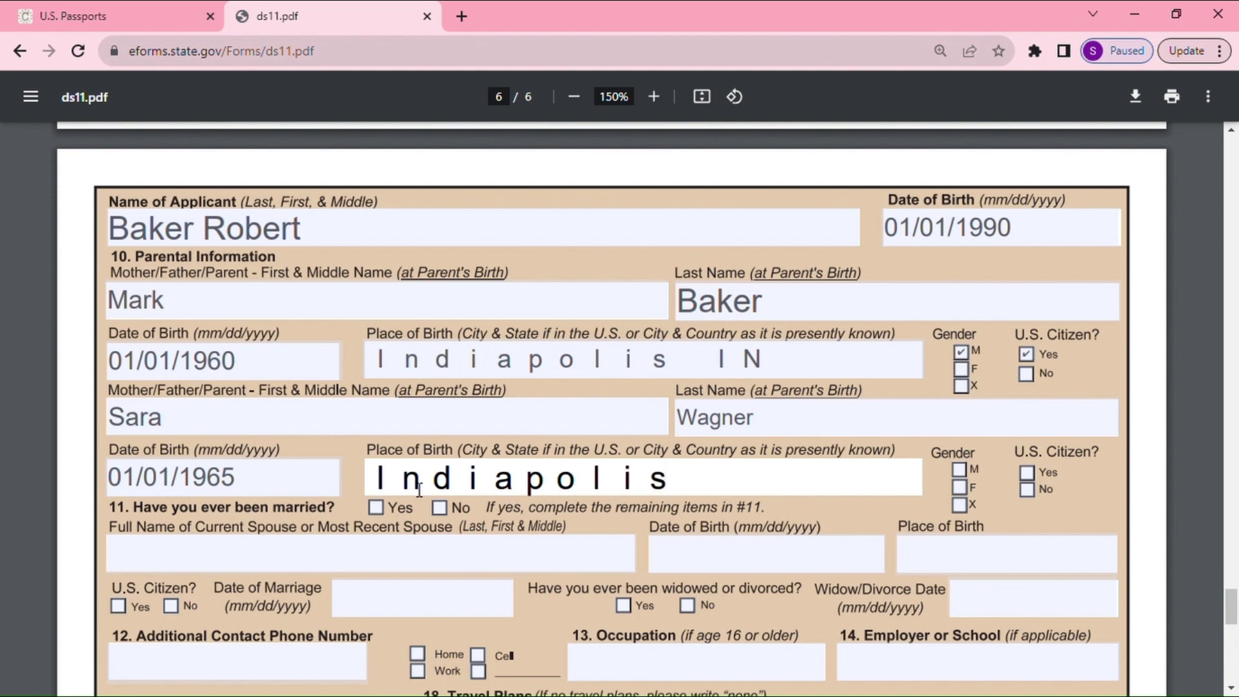
{"action": "type", "text": " IN"}
{"action": "left_click", "coordinate": [959, 487]}
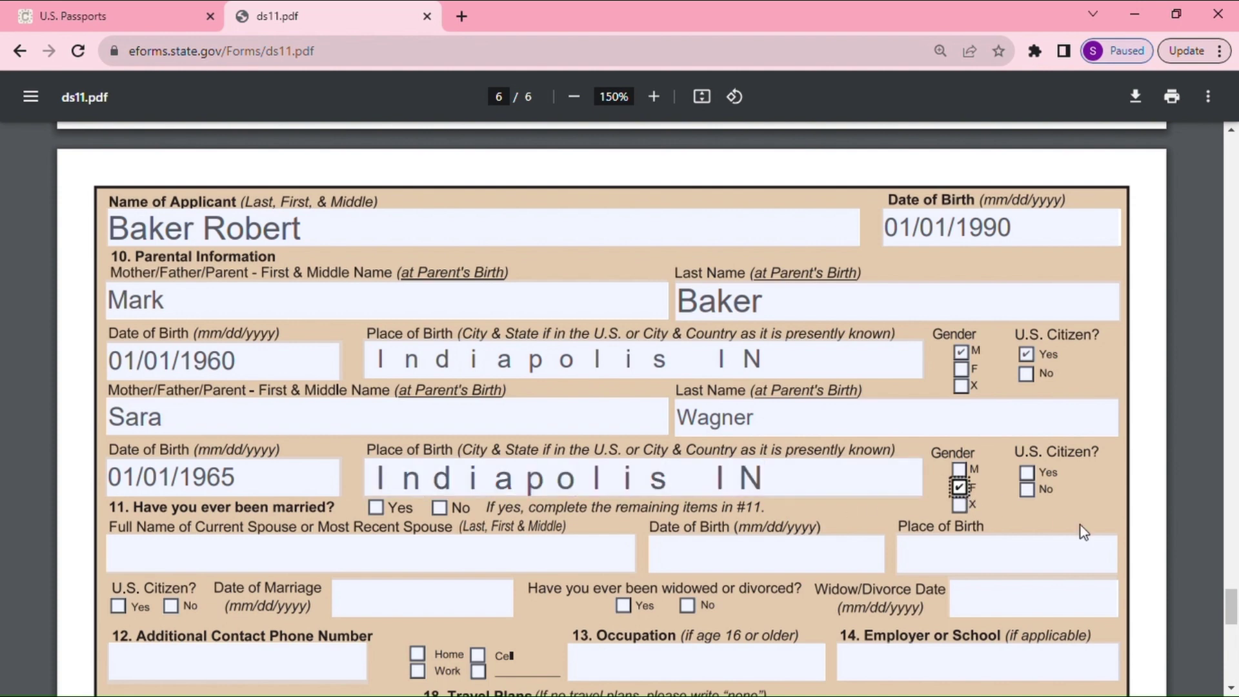
{"action": "left_click", "coordinate": [1027, 473]}
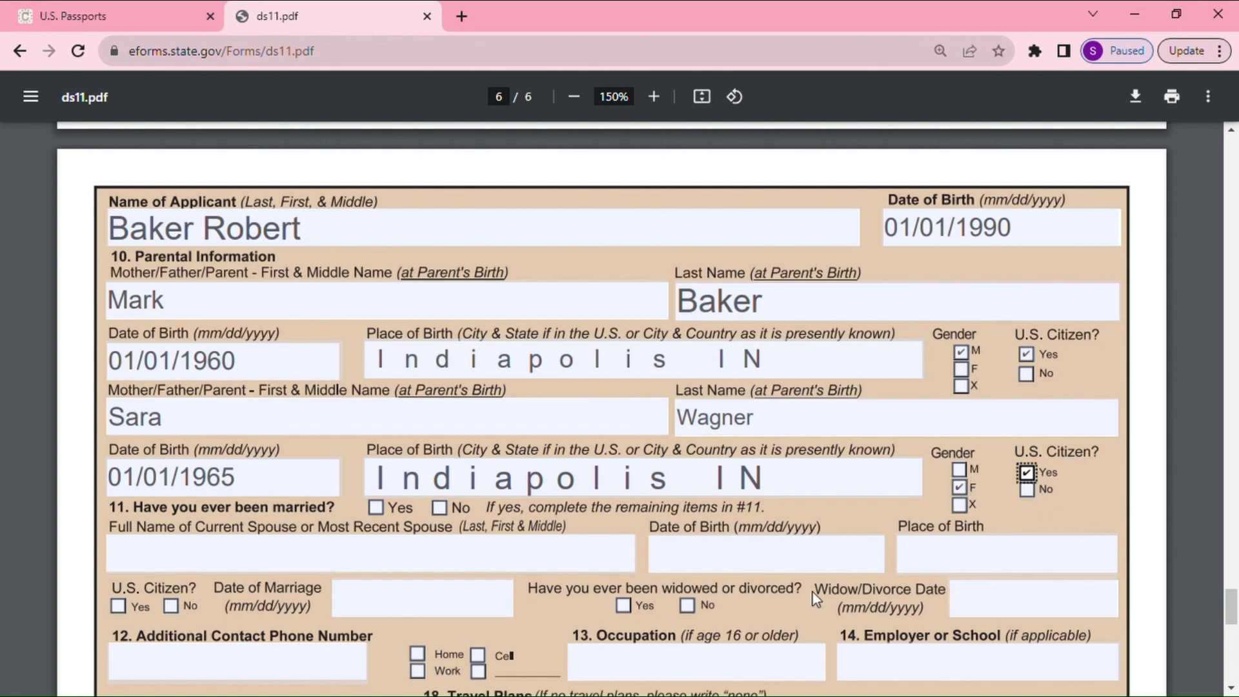
{"action": "scroll", "coordinate": [201, 547], "scroll_direction": "down", "scroll_amount": 1}
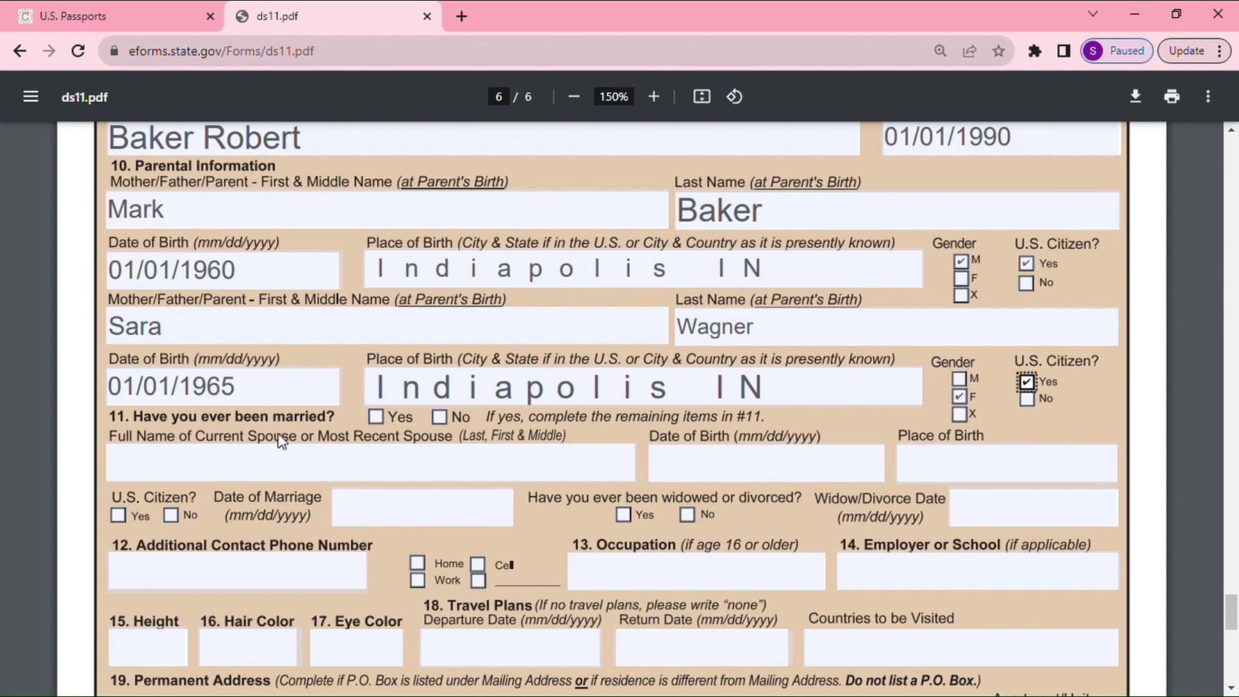
Answer No to ever having been married and add the applicant's additional phone number as a Cell number
{"action": "left_click", "coordinate": [440, 418]}
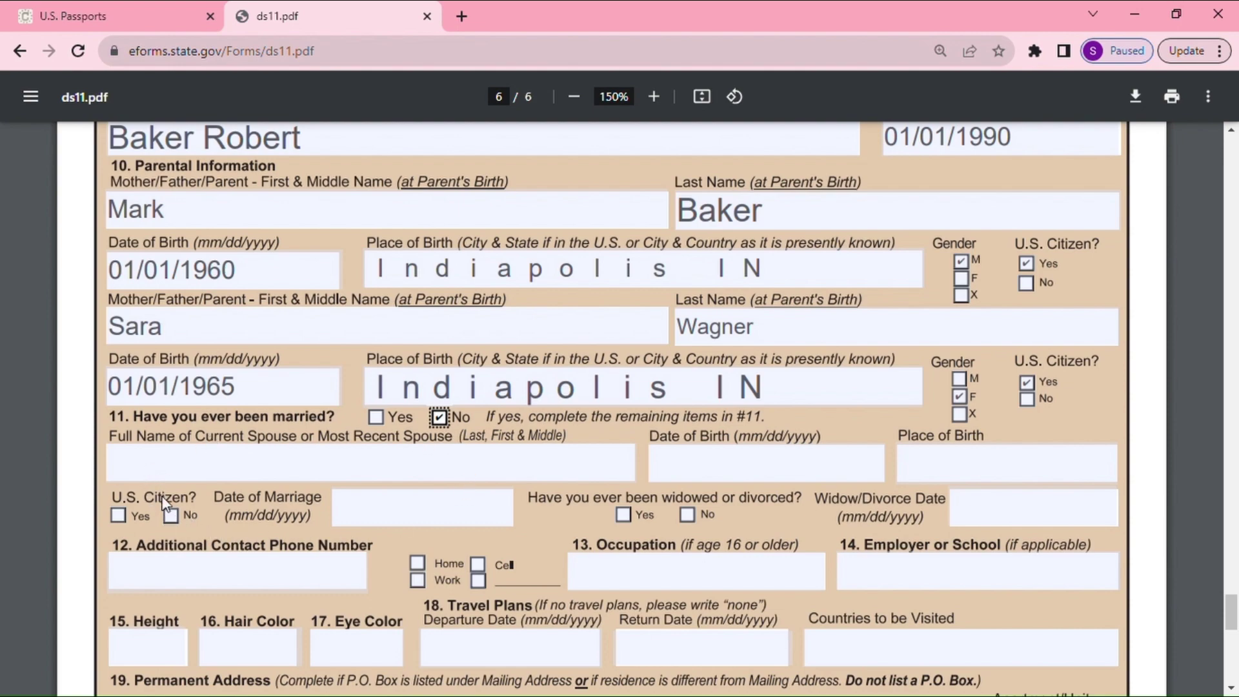
{"action": "scroll", "coordinate": [458, 524], "scroll_direction": "down", "scroll_amount": 3}
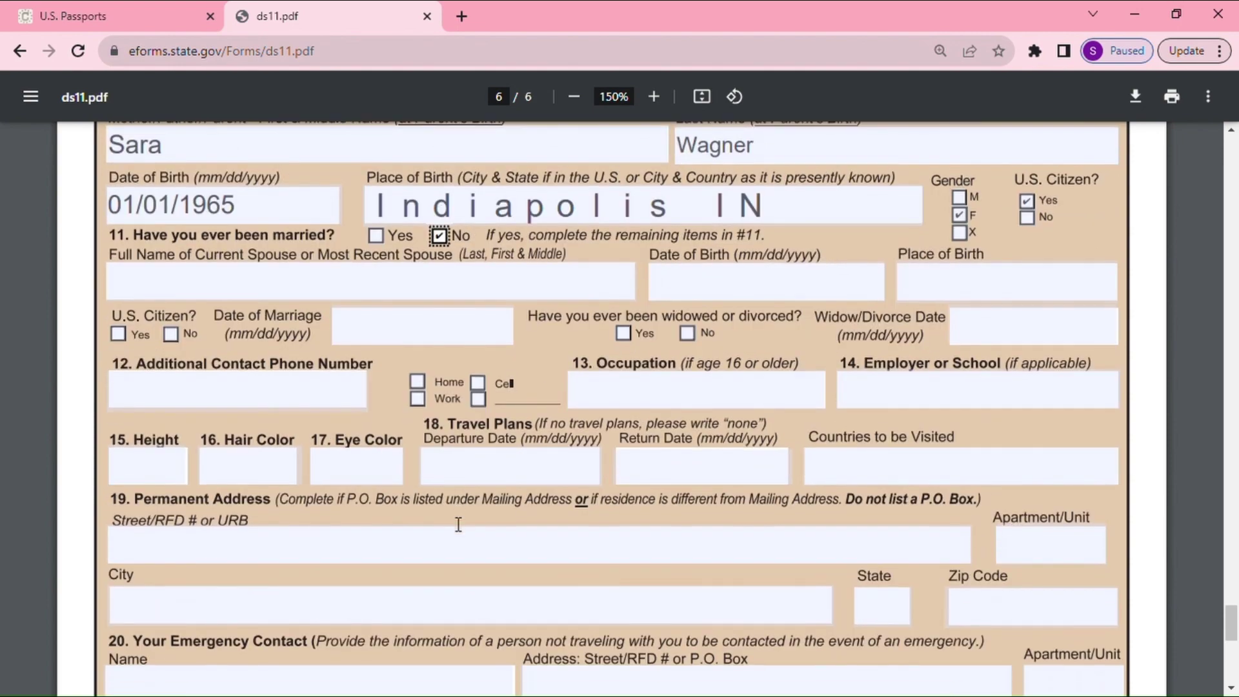
{"action": "left_click", "coordinate": [156, 393]}
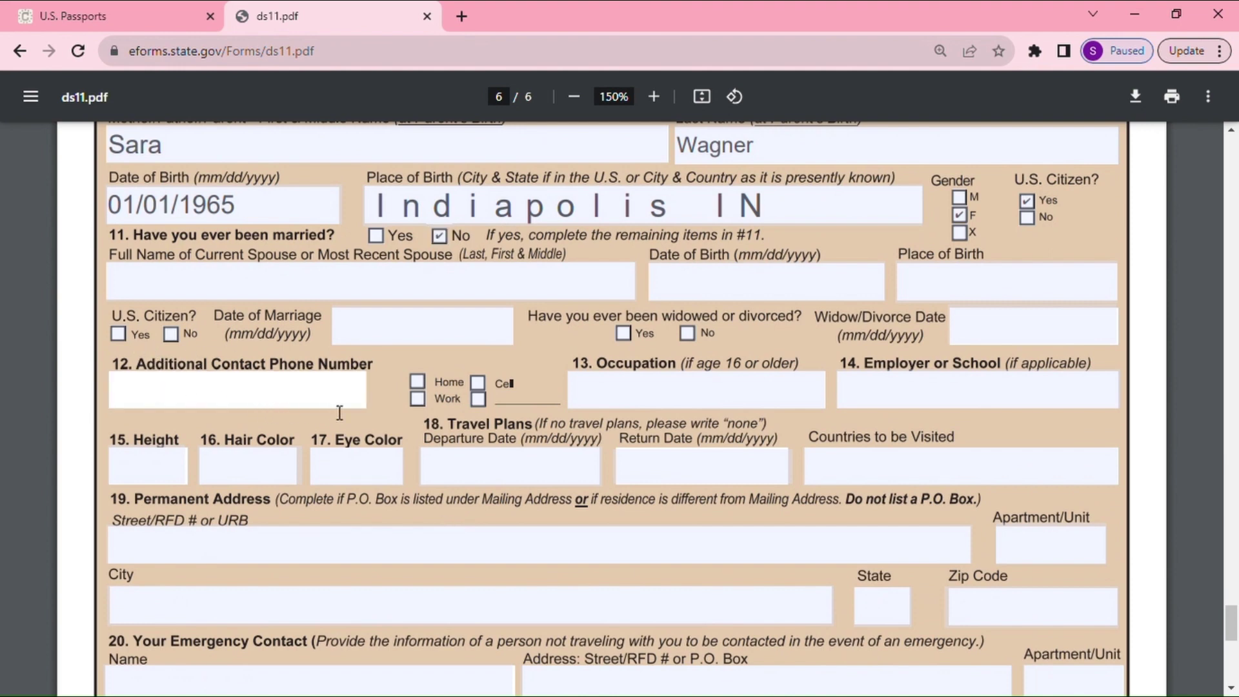
{"action": "scroll", "coordinate": [490, 494], "scroll_direction": "up", "scroll_amount": 1}
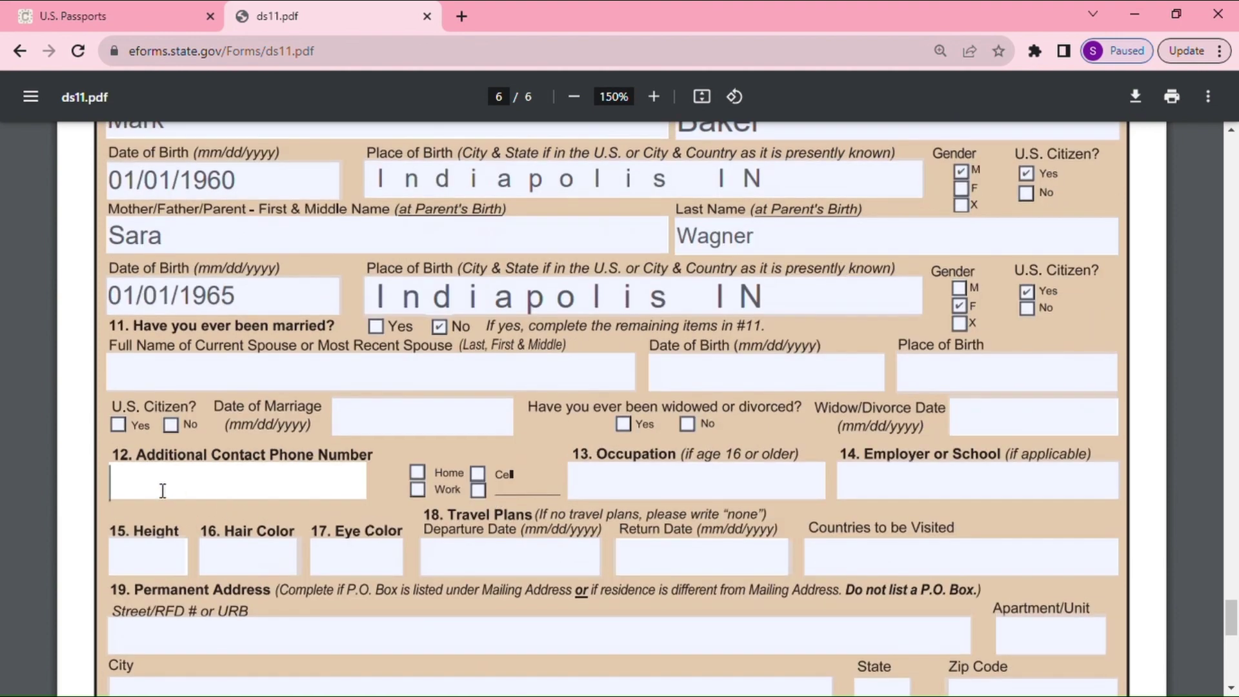
{"action": "type", "text": "3171111111"}
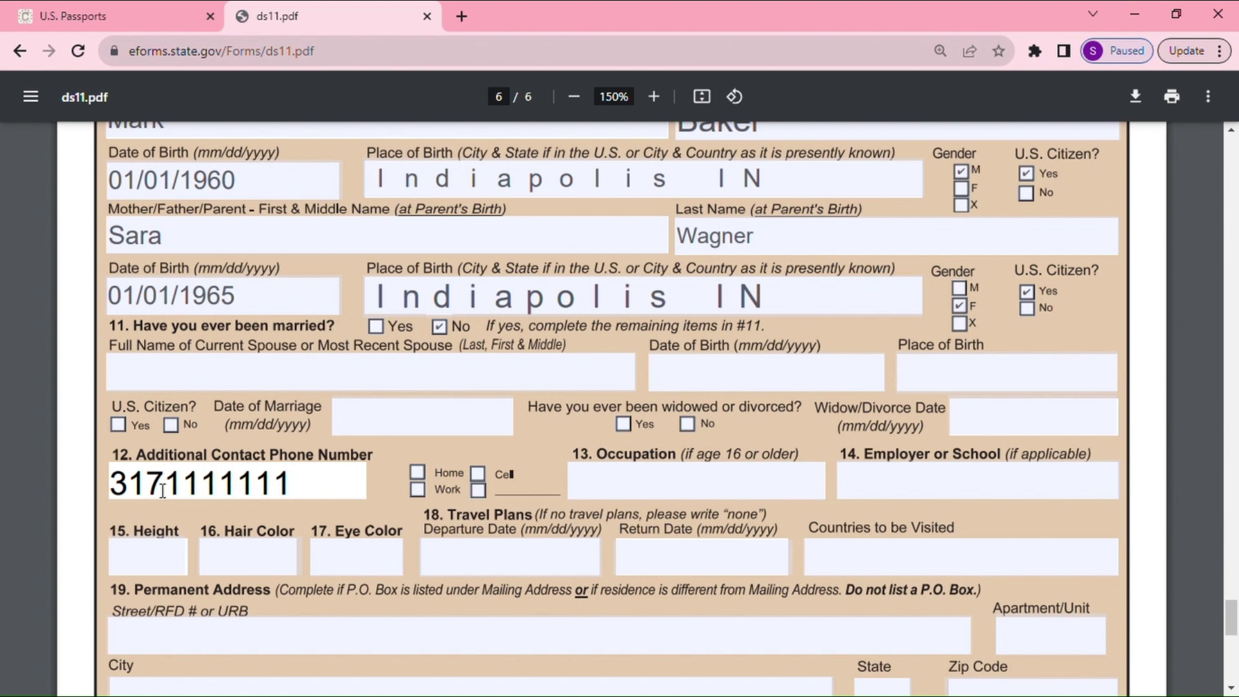
{"action": "left_click", "coordinate": [478, 474]}
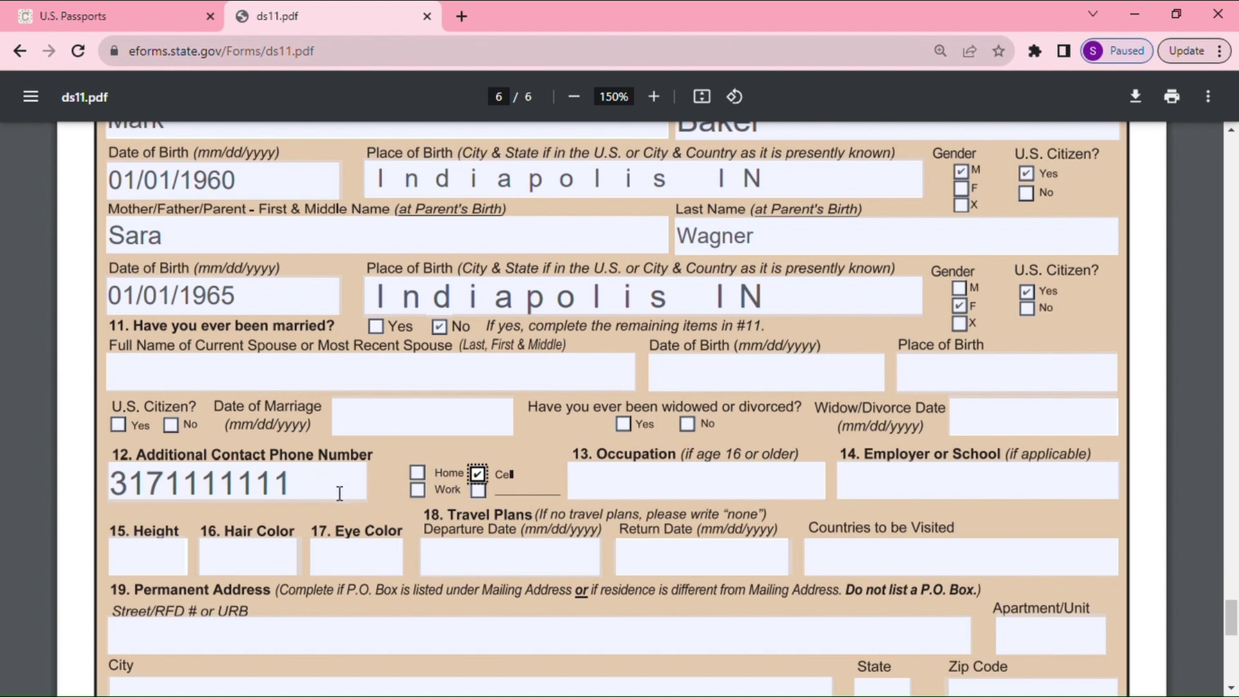
Enter occupation Engineer and employer ATA Inc
{"action": "left_click", "coordinate": [637, 484]}
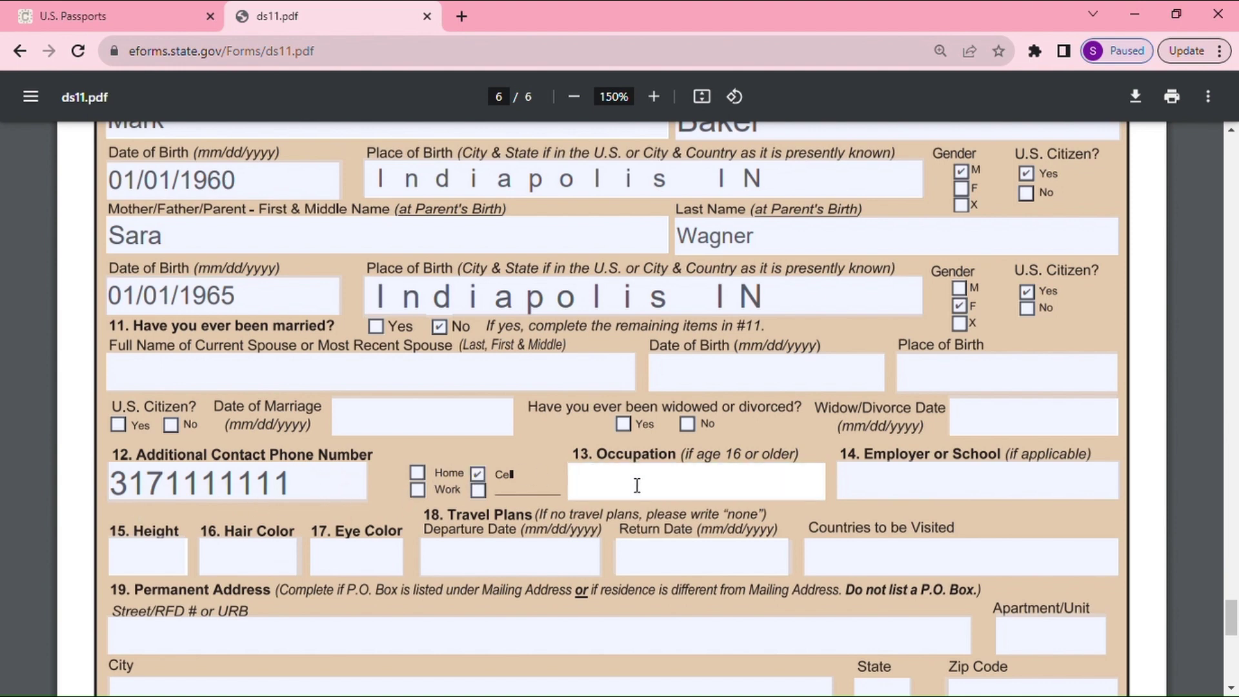
{"action": "type", "text": "Engineer"}
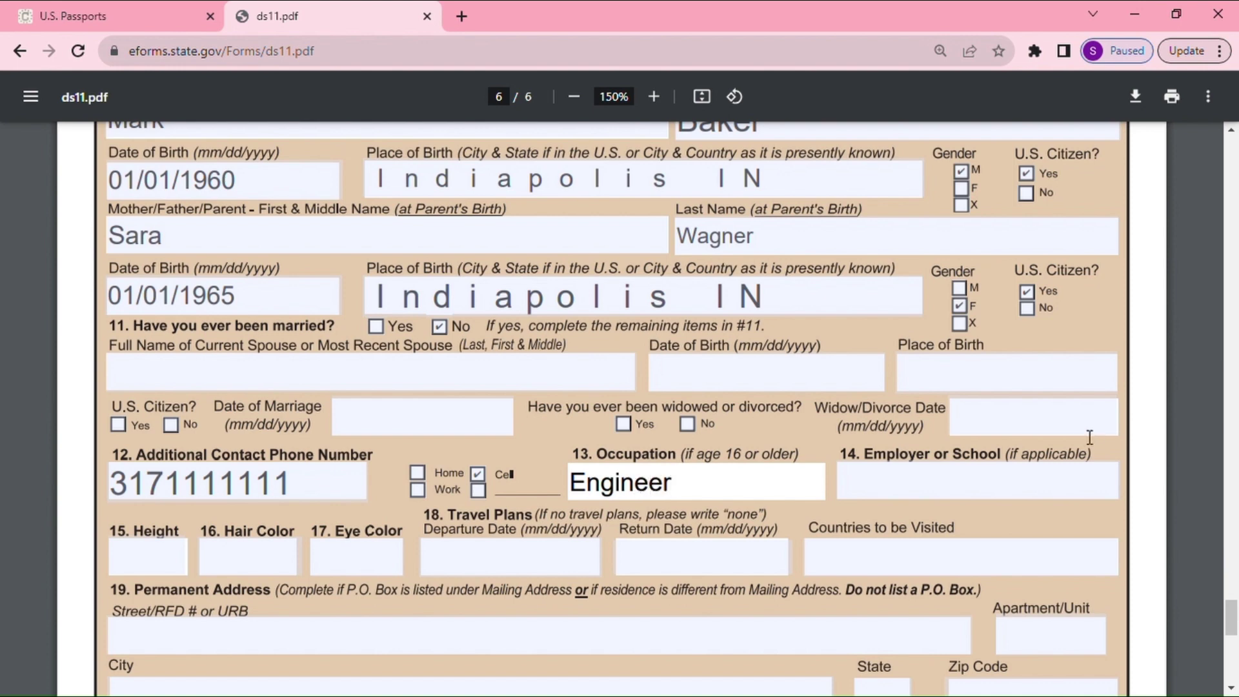
{"action": "left_click", "coordinate": [943, 494]}
{"action": "type", "text": "A"}
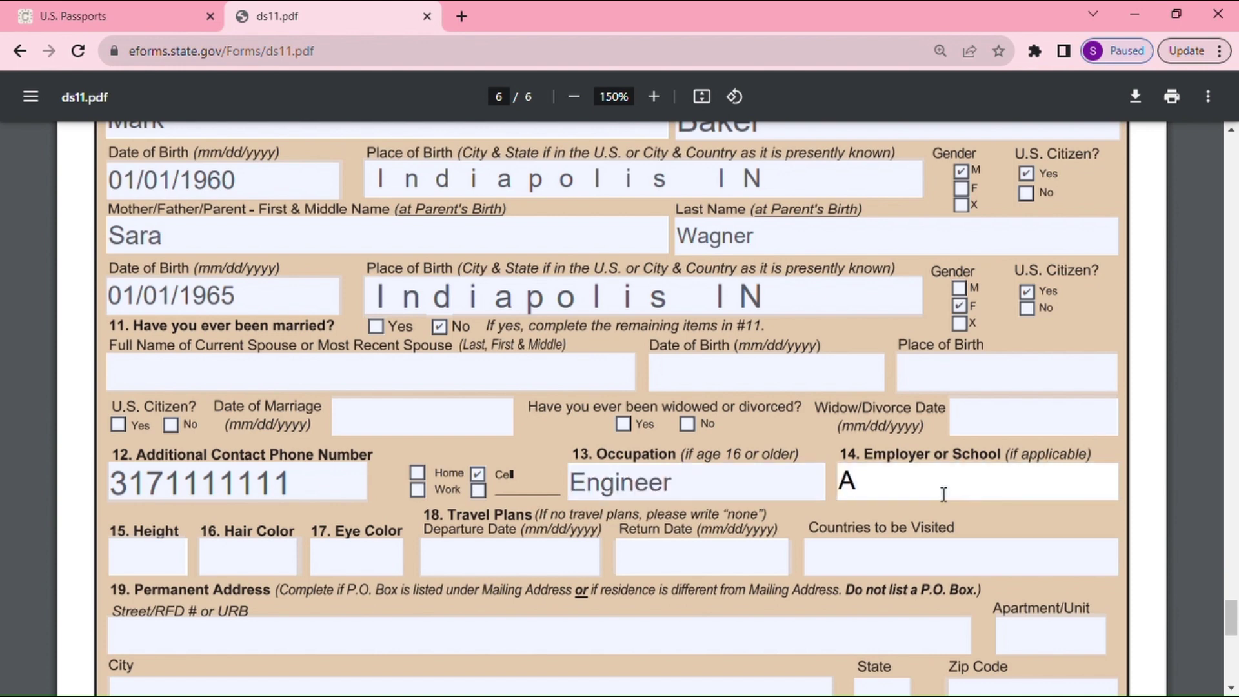
{"action": "type", "text": "TA Inc"}
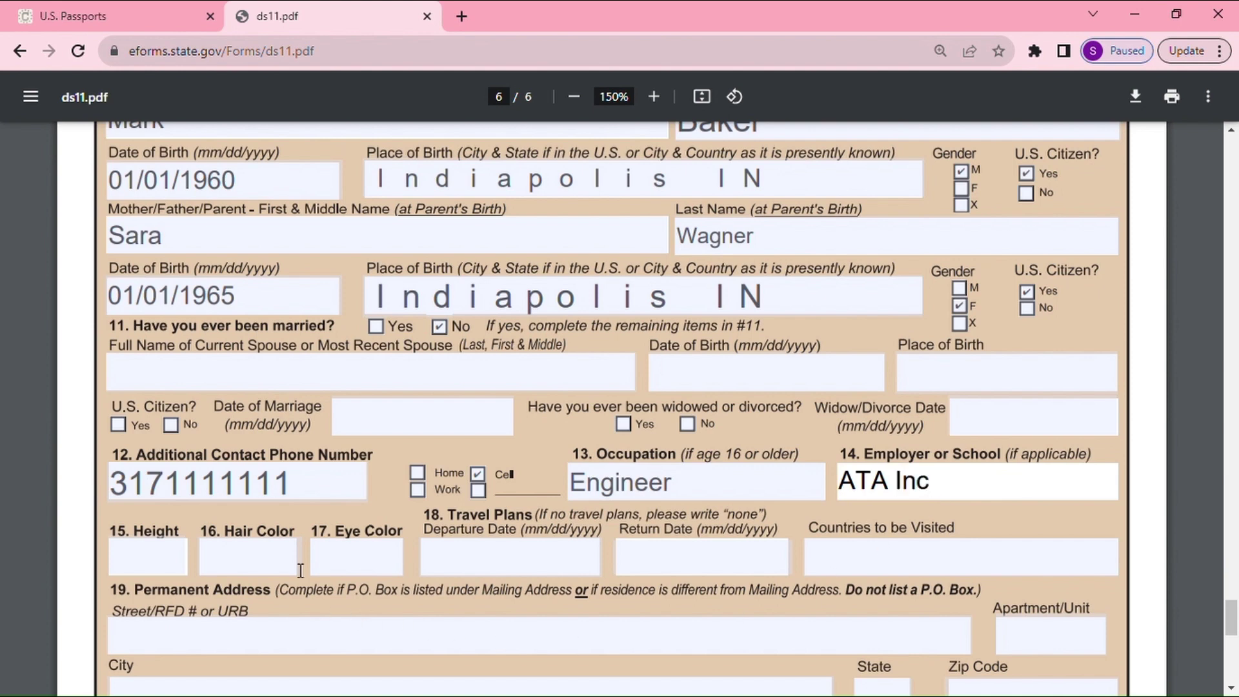
Enter height 5' 9" with hair color Black and eye color Black
{"action": "scroll", "coordinate": [153, 486], "scroll_direction": "down", "scroll_amount": 1}
{"action": "left_click", "coordinate": [154, 481]}
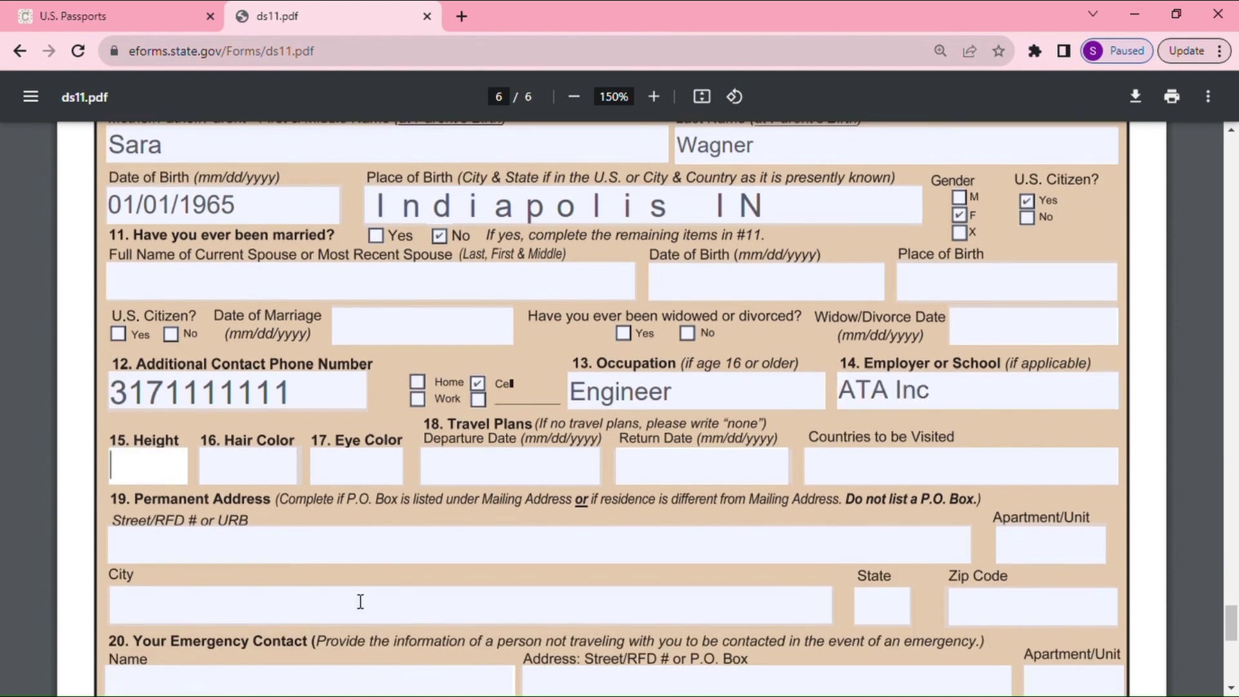
{"action": "type", "text": "5"}
{"action": "type", "text": ";"}
{"action": "type", "text": " 9"}
{"action": "left_click", "coordinate": [250, 480]}
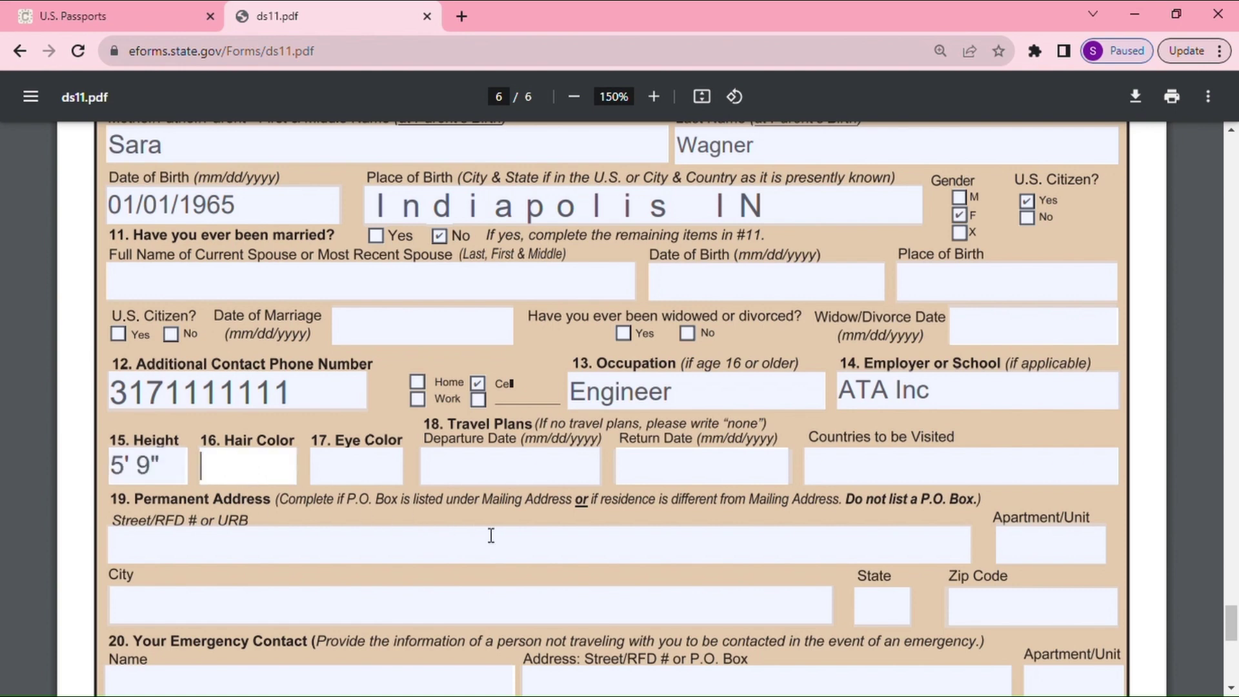
{"action": "type", "text": "Black"}
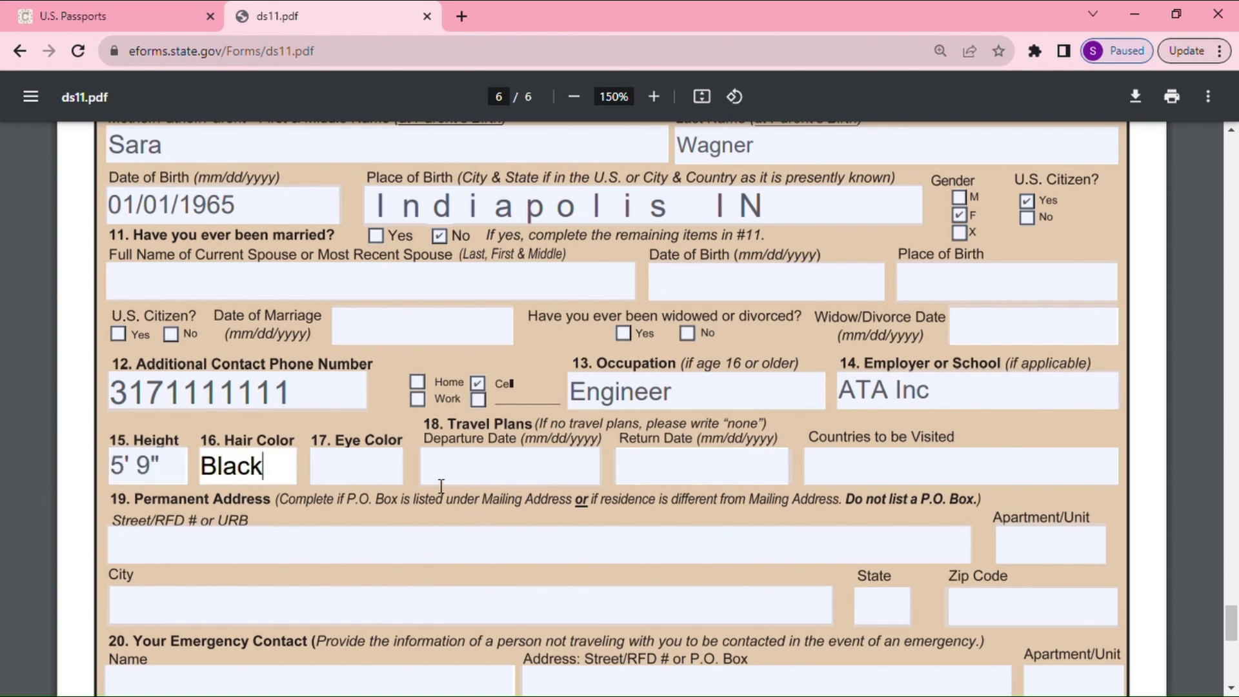
{"action": "key", "text": "Tab"}
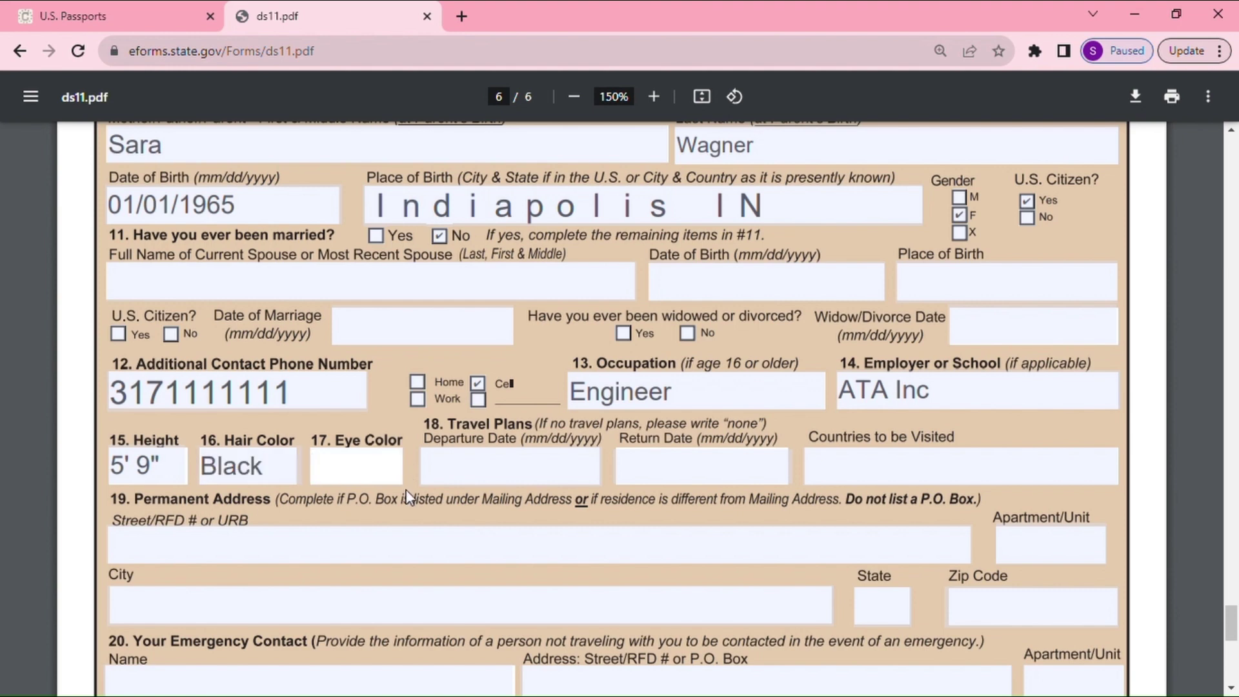
{"action": "type", "text": "Black"}
Set the travel departure and return dates to N/A, moving on to Countries to be Visited
{"action": "left_click", "coordinate": [494, 467]}
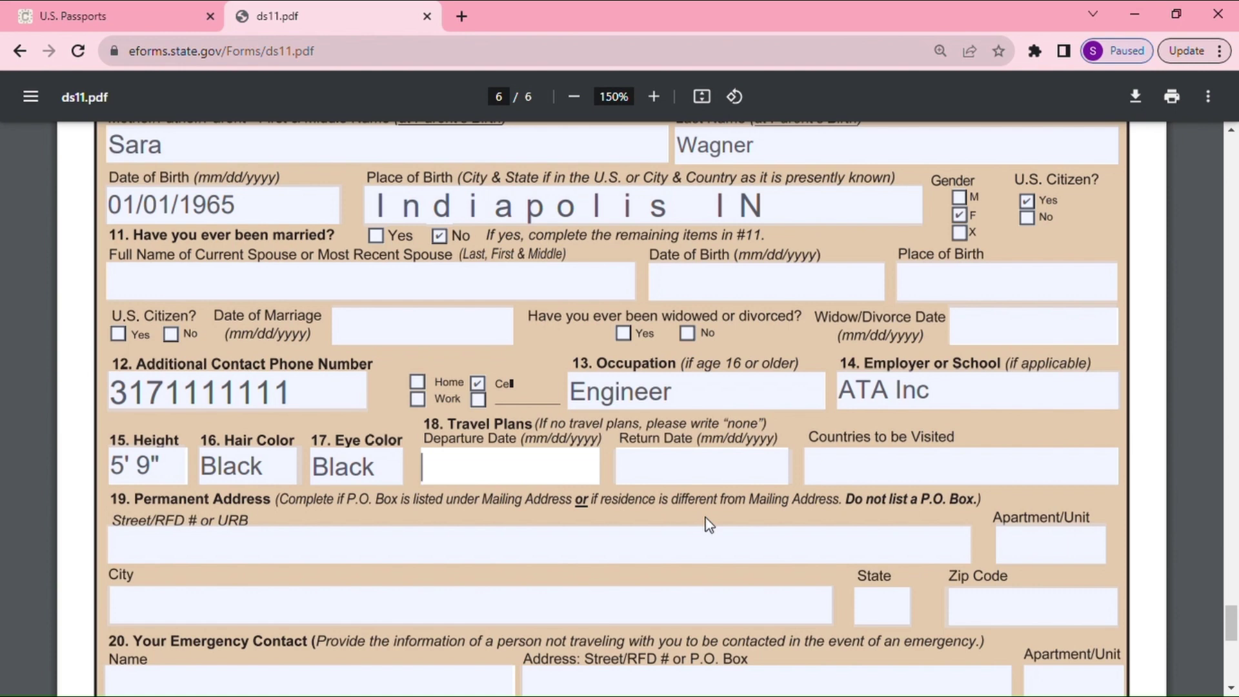
{"action": "type", "text": "N/A"}
{"action": "left_click", "coordinate": [695, 480]}
{"action": "type", "text": "N/"}
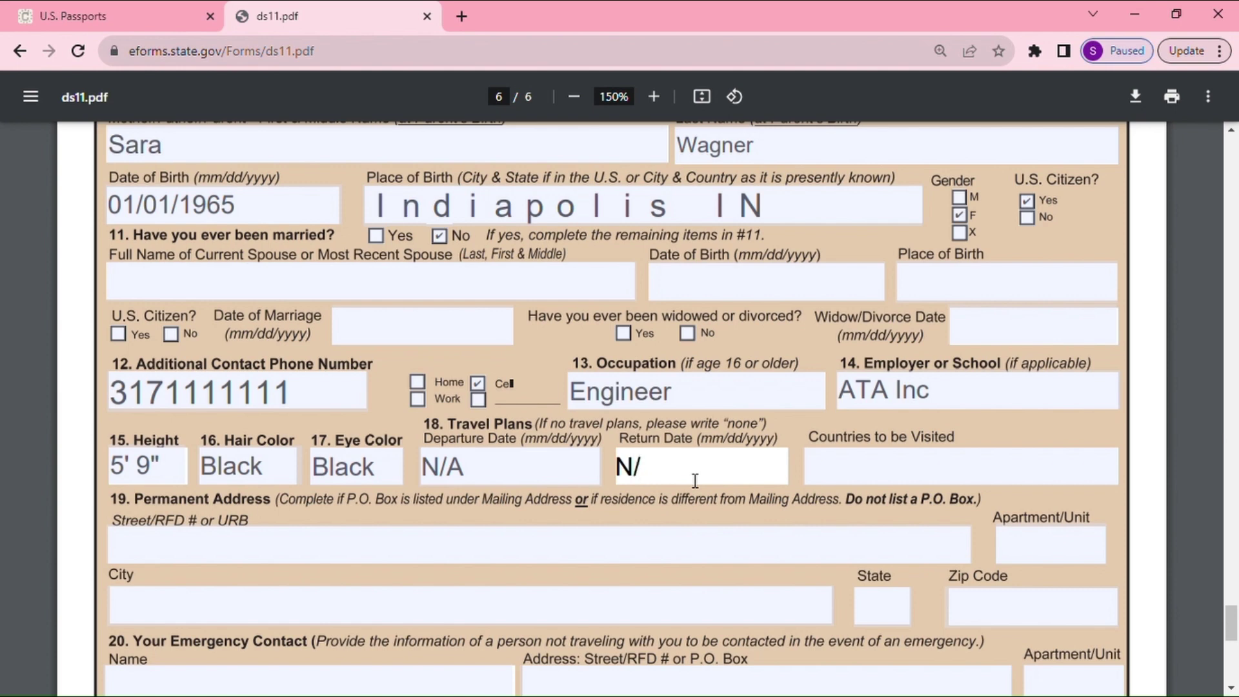
{"action": "type", "text": "A"}
{"action": "left_click", "coordinate": [843, 465]}
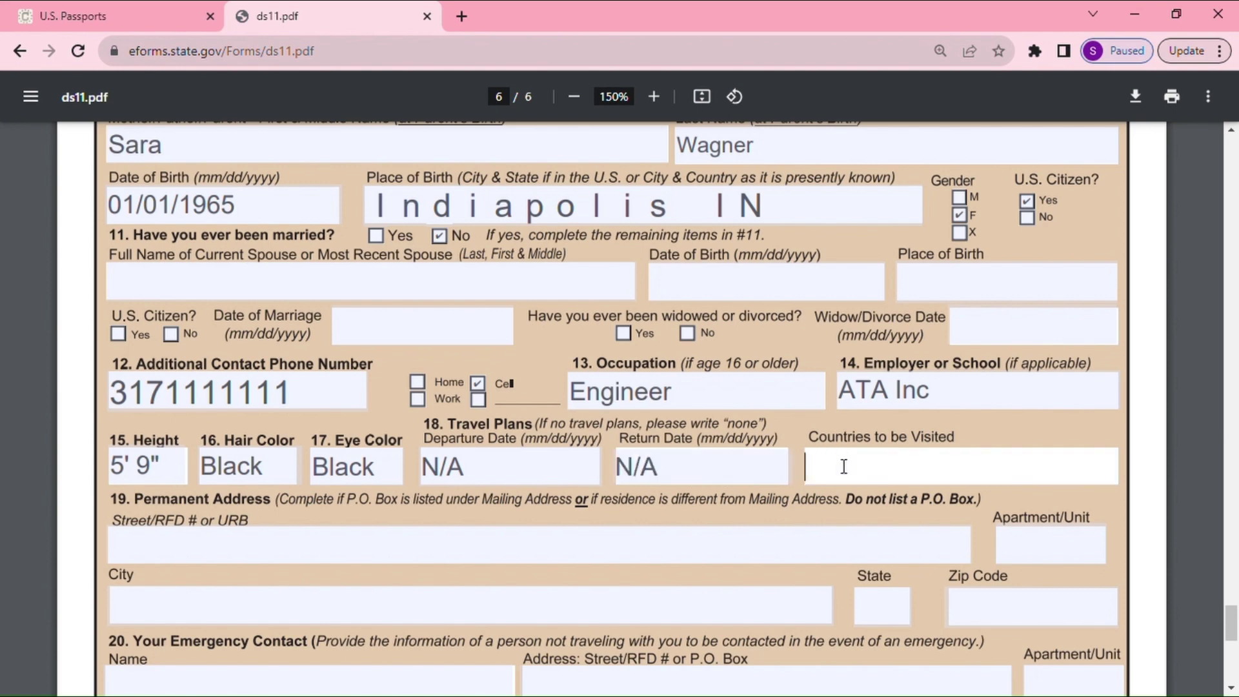
{"action": "type", "text": "N/A"}
Enter the emergency contact's name in item 20, correcting its first letter to uppercase
{"action": "scroll", "coordinate": [563, 571], "scroll_direction": "down", "scroll_amount": 1}
{"action": "scroll", "coordinate": [563, 570], "scroll_direction": "down", "scroll_amount": 2}
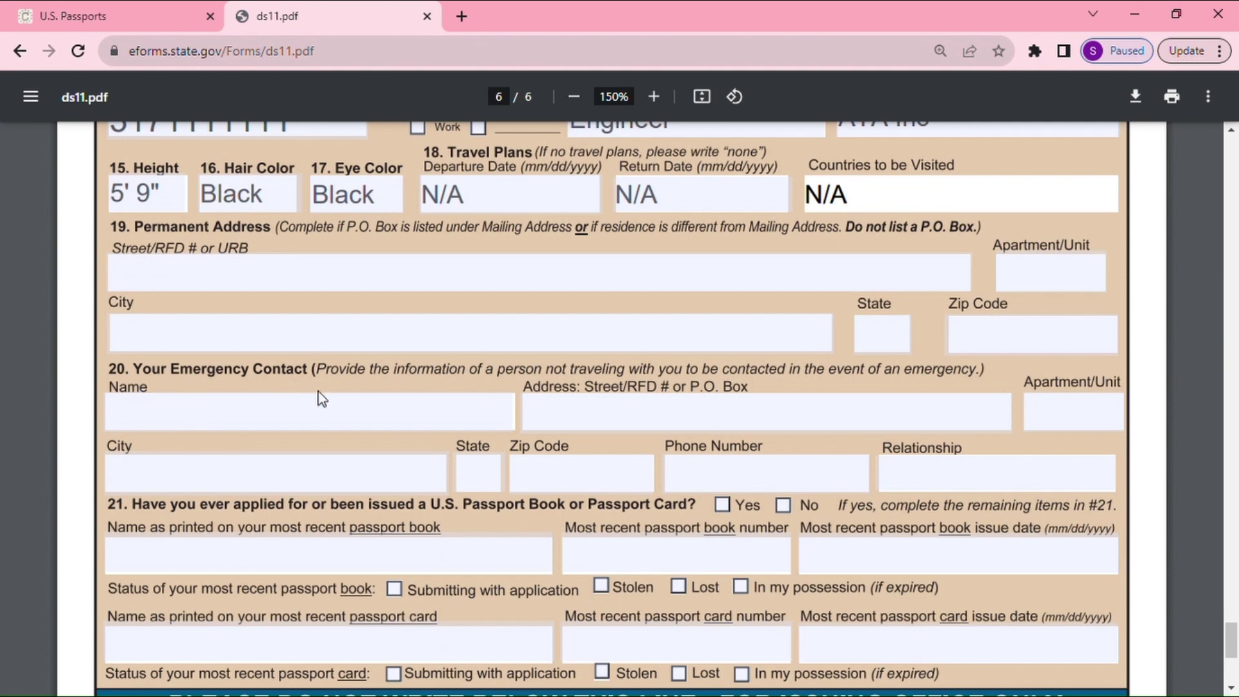
{"action": "left_click", "coordinate": [223, 430]}
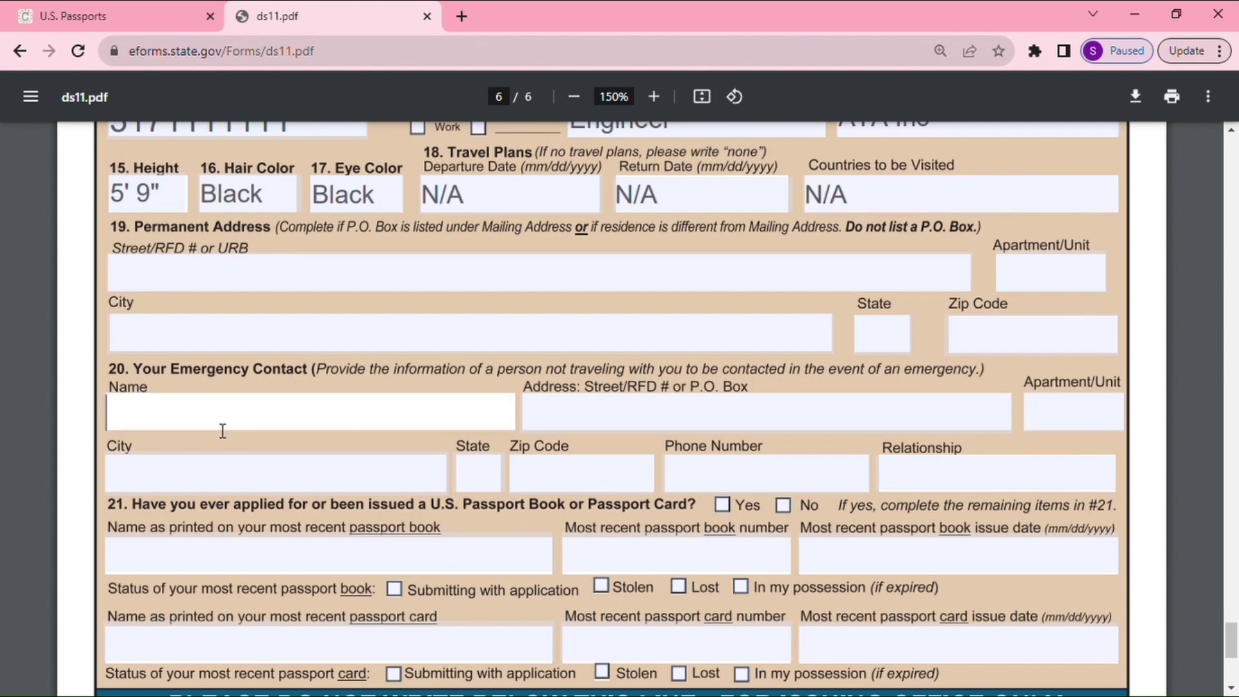
{"action": "type", "text": "fA"}
{"action": "key", "text": "BackSpace"}
{"action": "key", "text": "BackSpace"}
{"action": "type", "text": "fatima"}
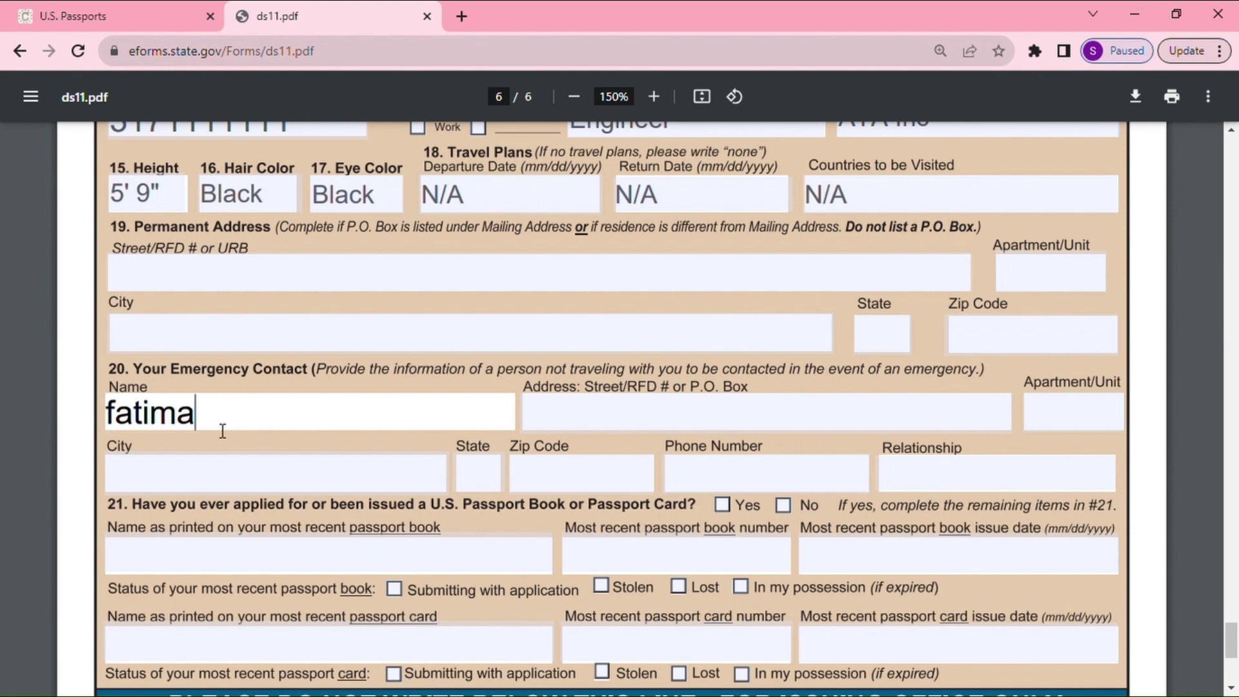
{"action": "left_click", "coordinate": [125, 431]}
{"action": "key", "text": "BackSpace"}
{"action": "type", "text": "F"}
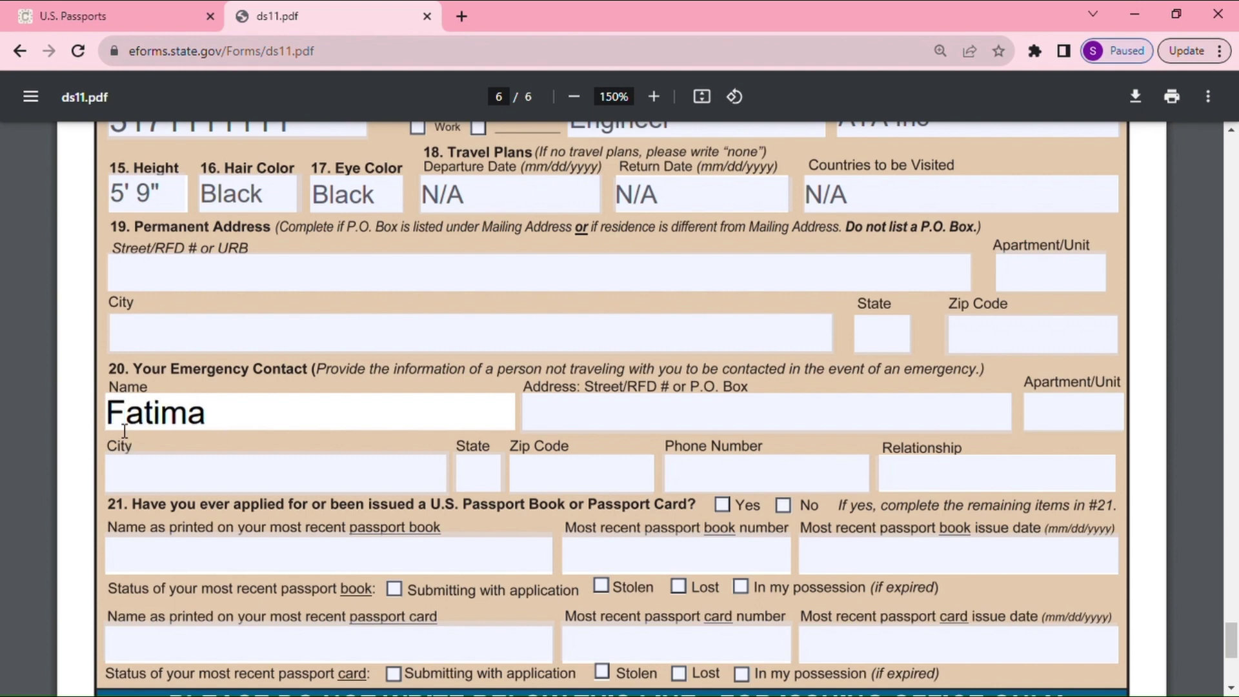
Fill in the emergency contact's street address, city and state
{"action": "left_click", "coordinate": [576, 412]}
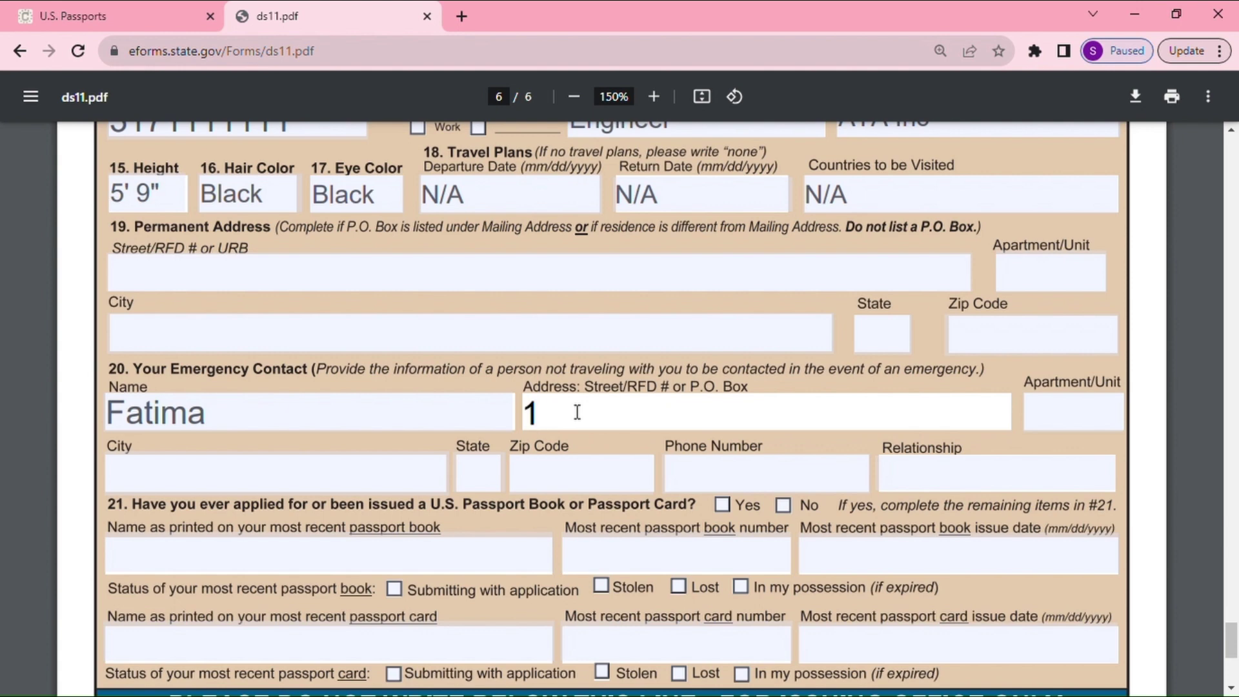
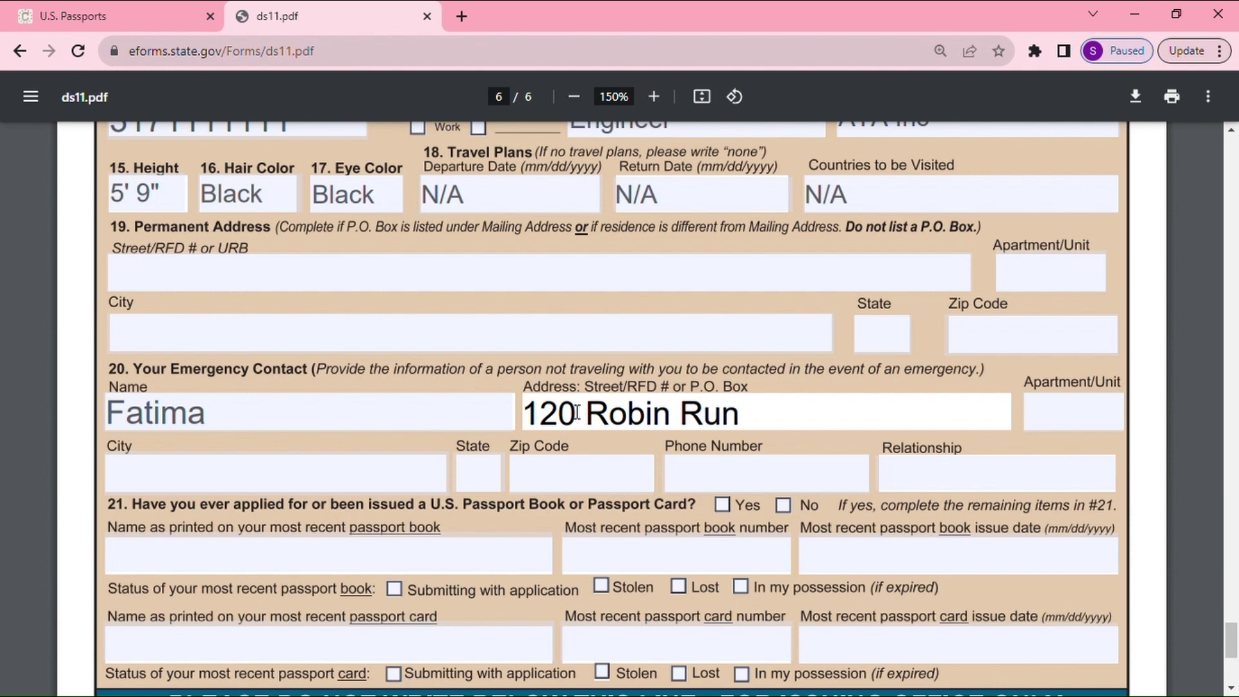
{"action": "left_click", "coordinate": [189, 468]}
{"action": "type", "text": "Indi"}
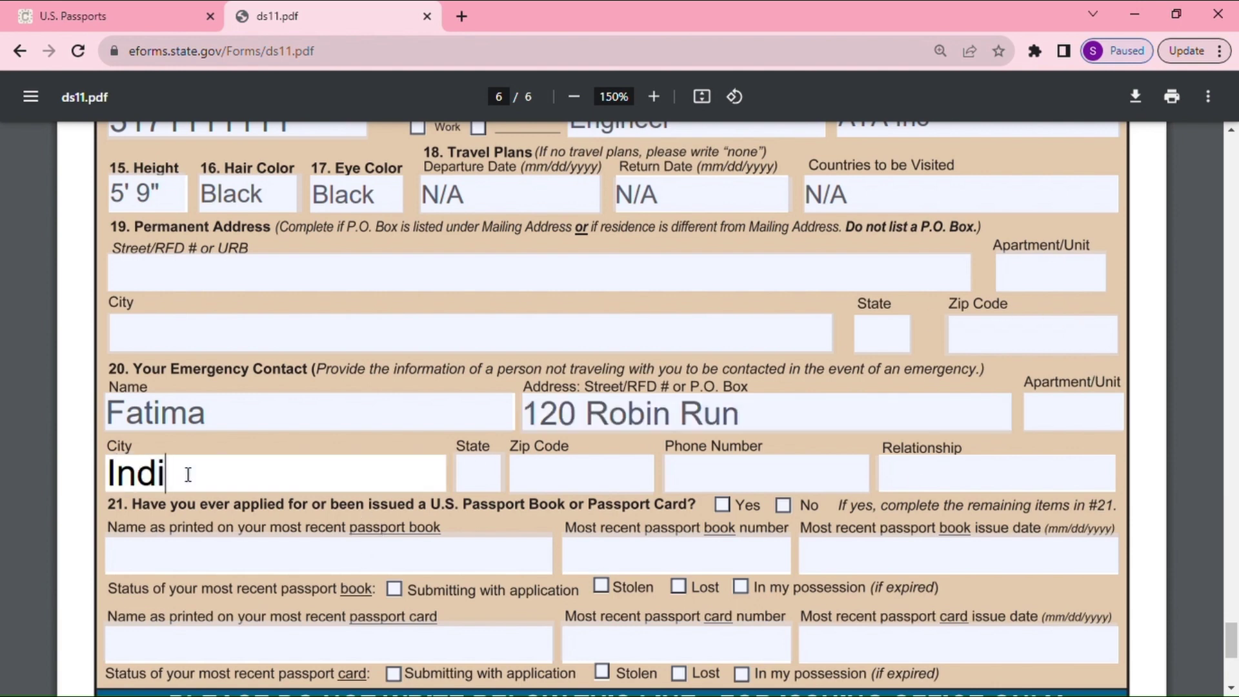
{"action": "type", "text": "anapolis"}
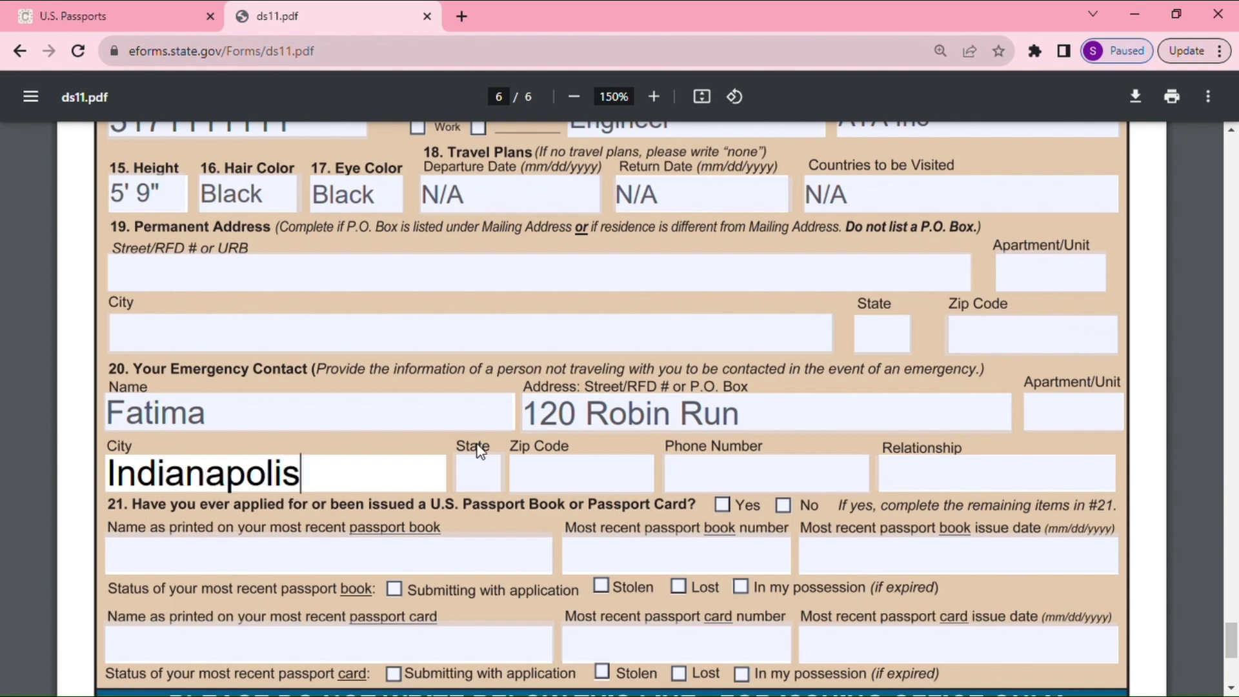
{"action": "left_click", "coordinate": [484, 471]}
{"action": "type", "text": "IN"}
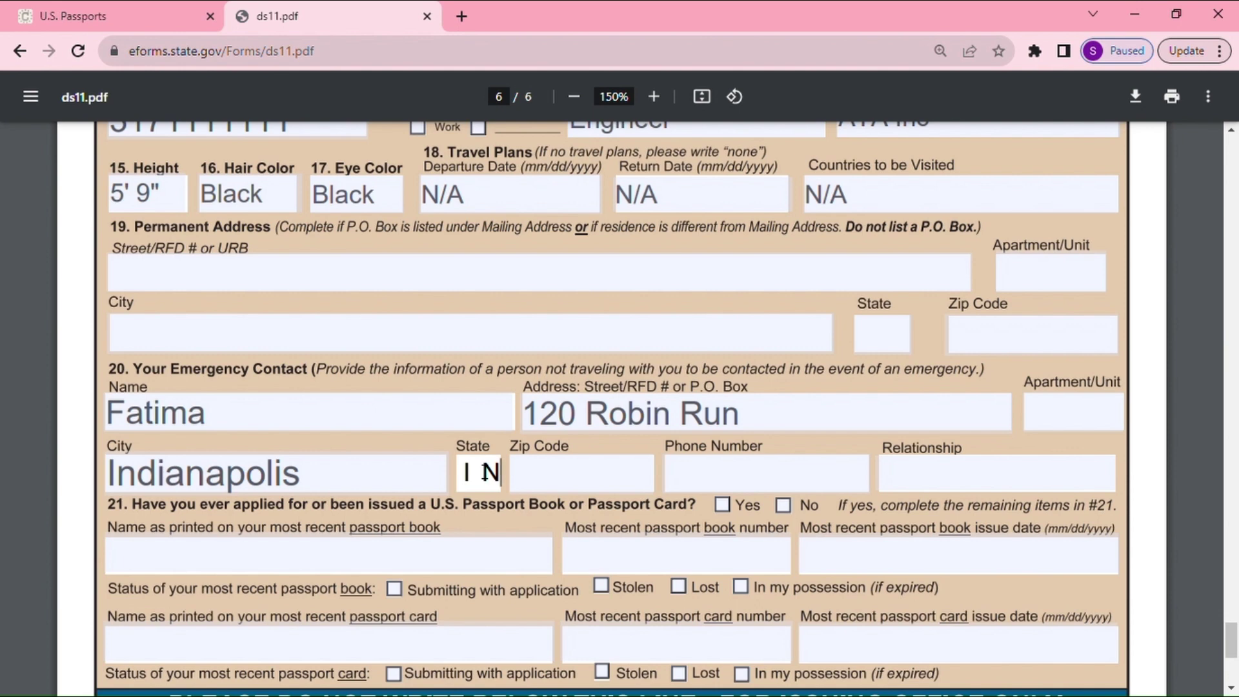
{"action": "left_click", "coordinate": [539, 472]}
Complete the emergency contact's ZIP code and phone number
{"action": "type", "text": "4"}
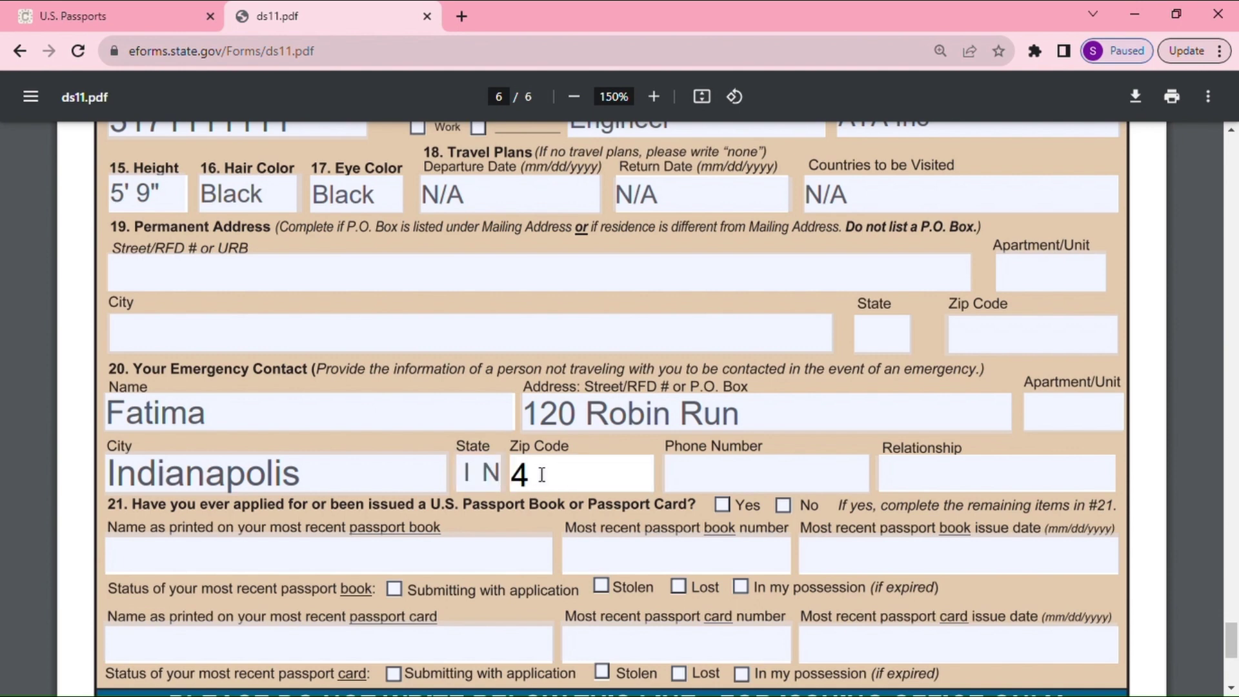
{"action": "type", "text": "6231"}
{"action": "scroll", "coordinate": [700, 548], "scroll_direction": "up", "scroll_amount": 2}
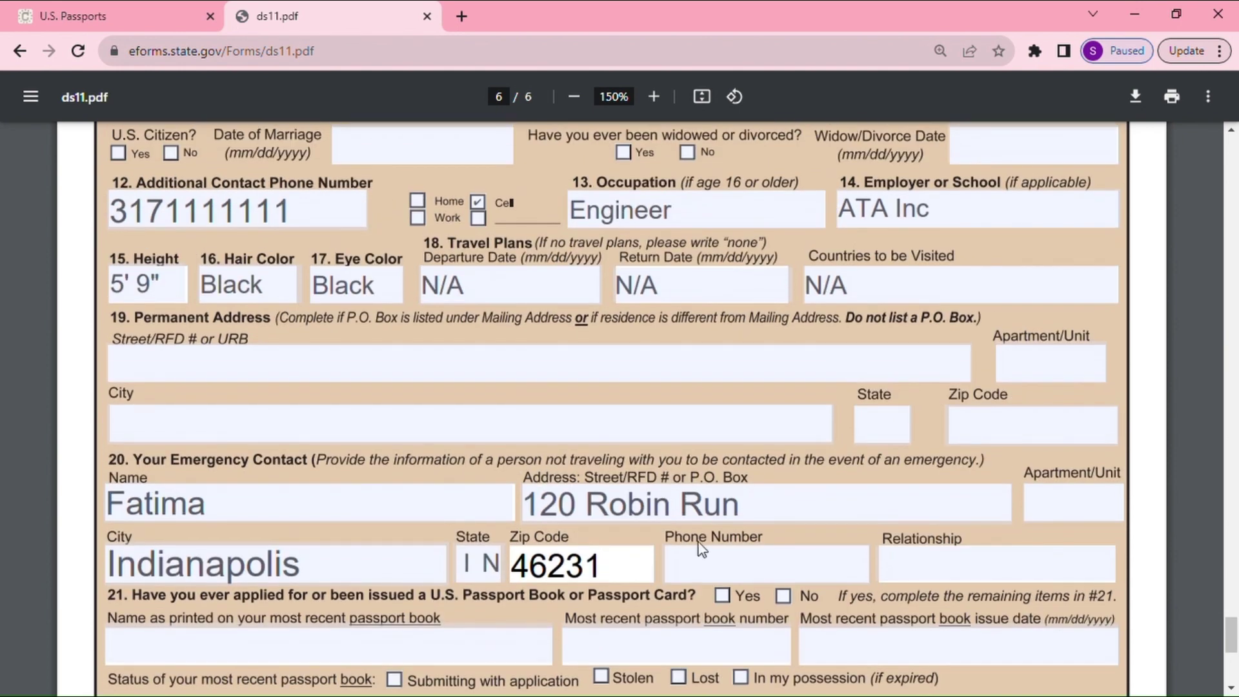
{"action": "left_click", "coordinate": [710, 558]}
{"action": "type", "text": "317"}
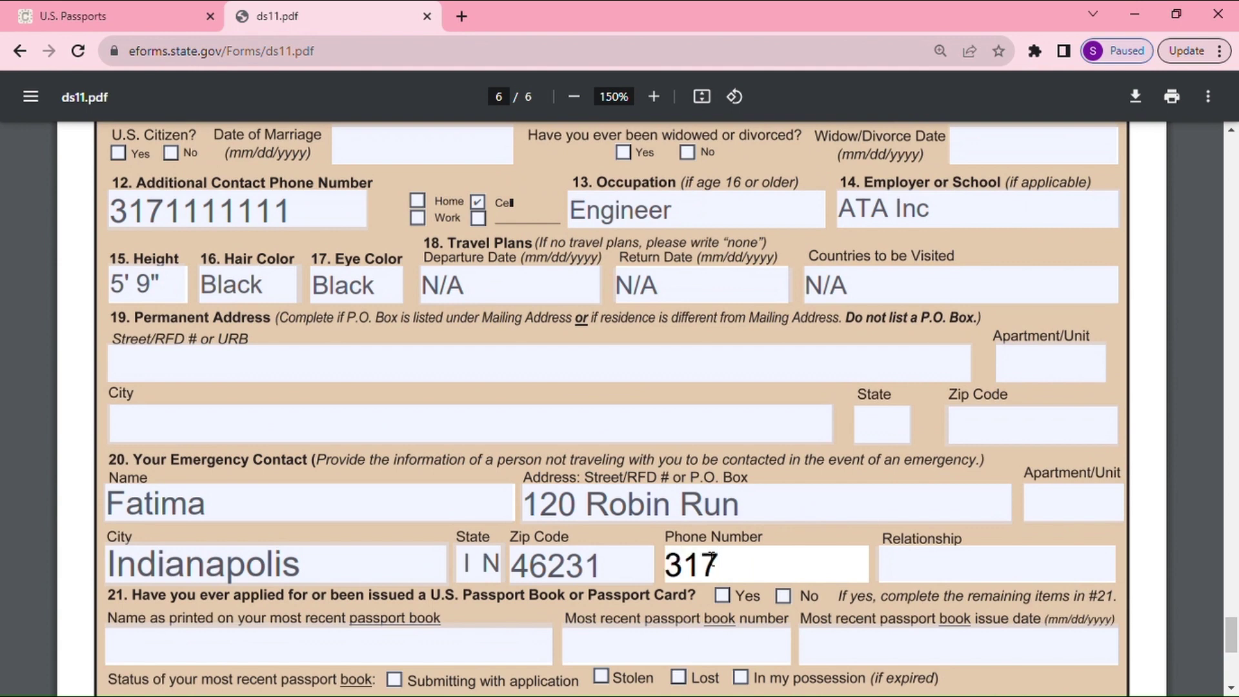
{"action": "type", "text": "2222222"}
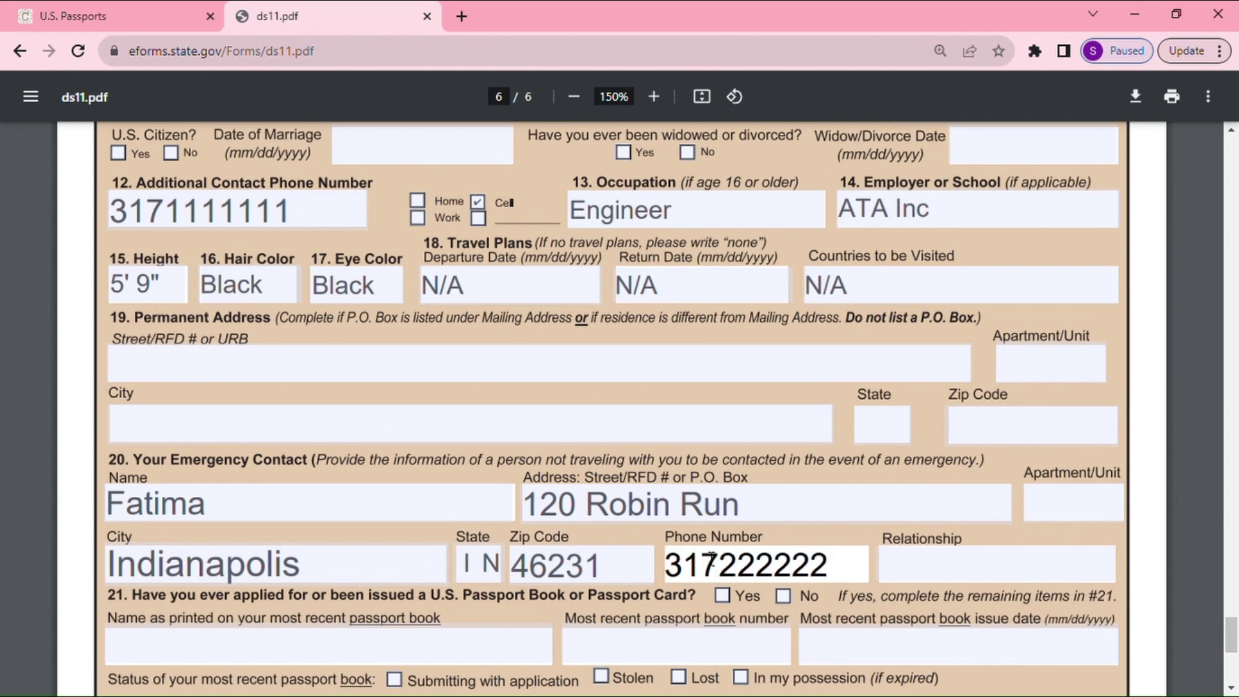
Set the emergency contact relationship to FRIEND and answer No to item 21's prior passport question
{"action": "left_click", "coordinate": [969, 561]}
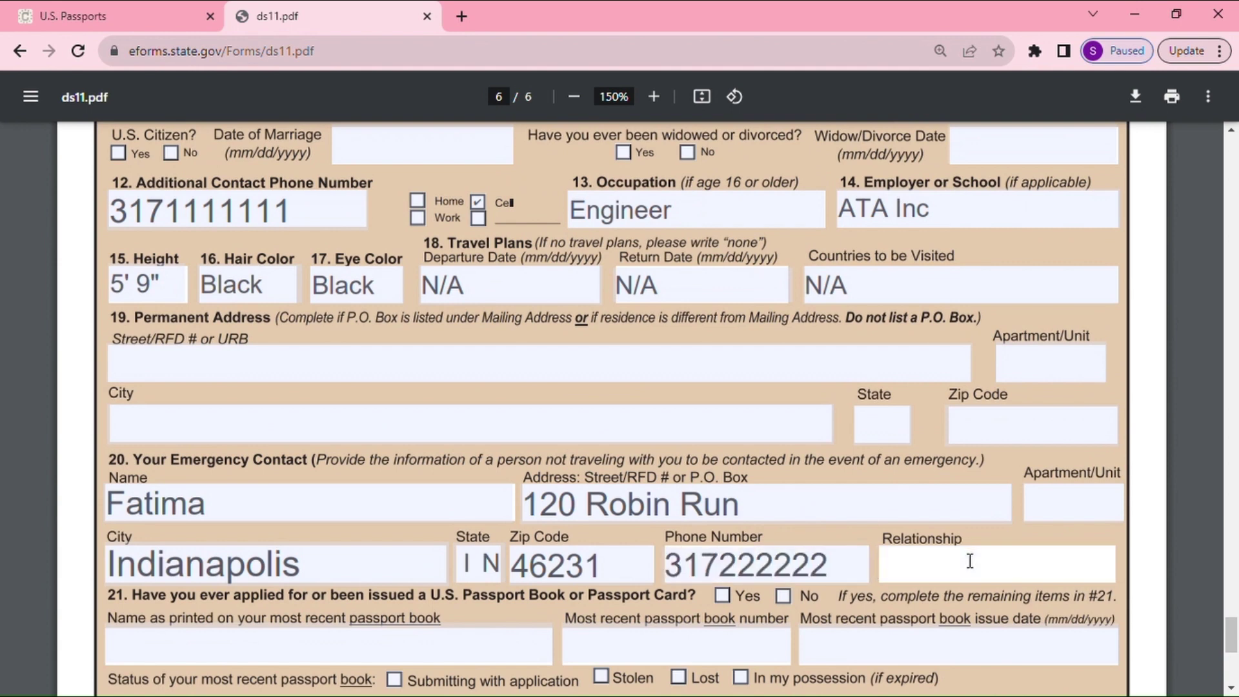
{"action": "type", "text": "FRIEND"}
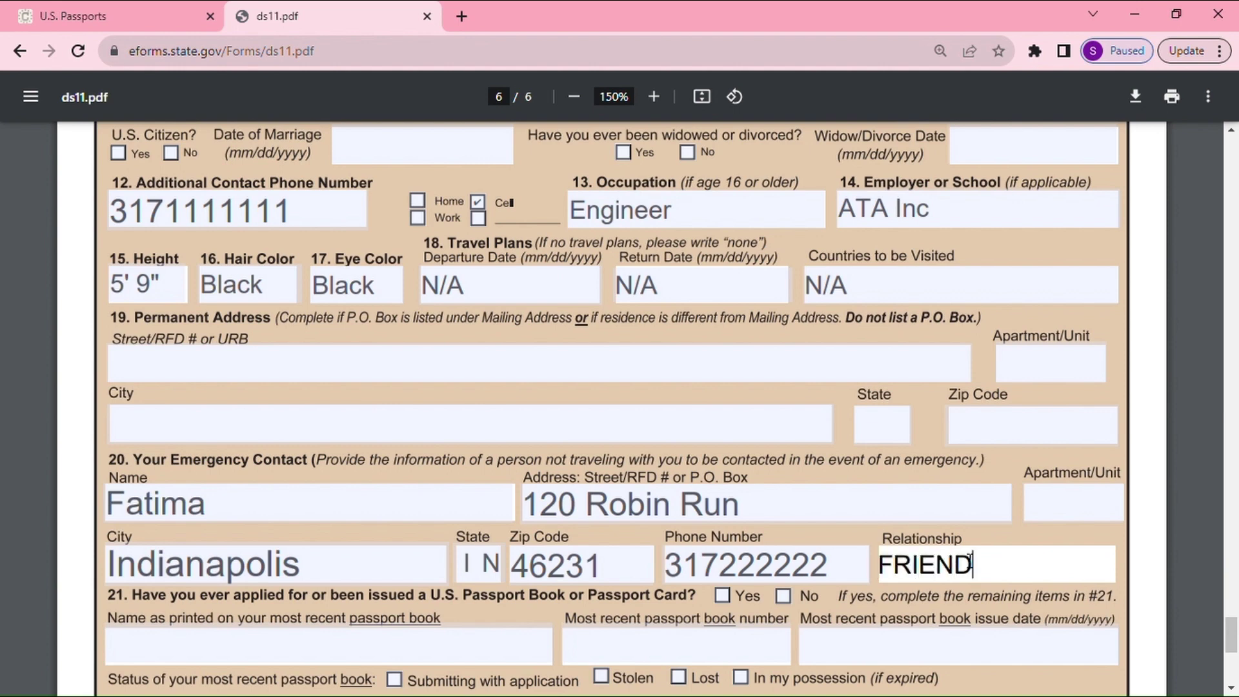
{"action": "scroll", "coordinate": [563, 601], "scroll_direction": "down", "scroll_amount": 4}
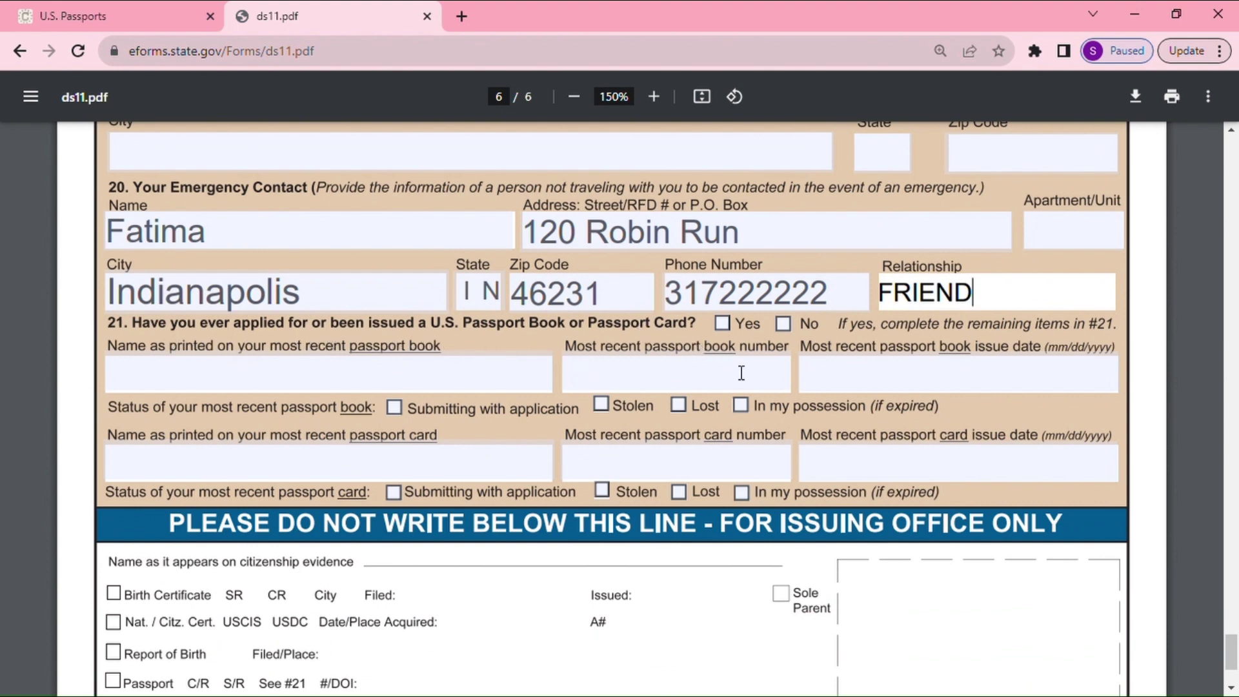
{"action": "left_click", "coordinate": [783, 323]}
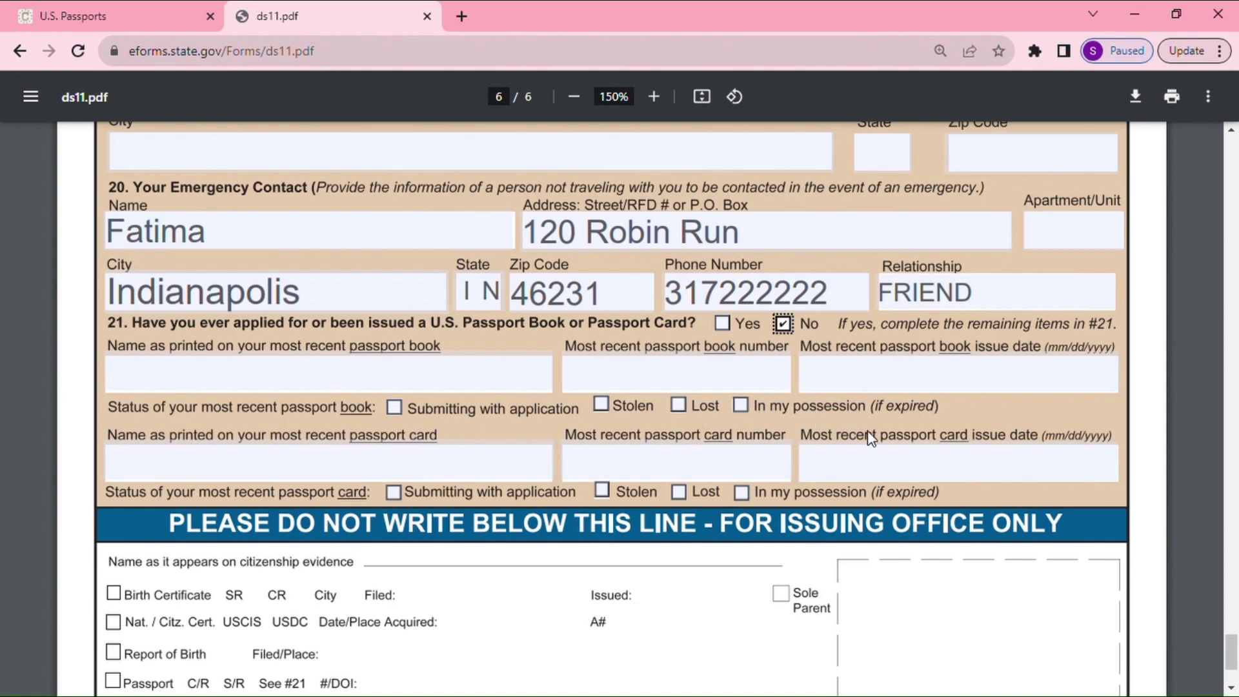
Scroll through the filled sections back to the DS-11 form's first page on page 5
{"action": "scroll", "coordinate": [775, 480], "scroll_direction": "down", "scroll_amount": 3}
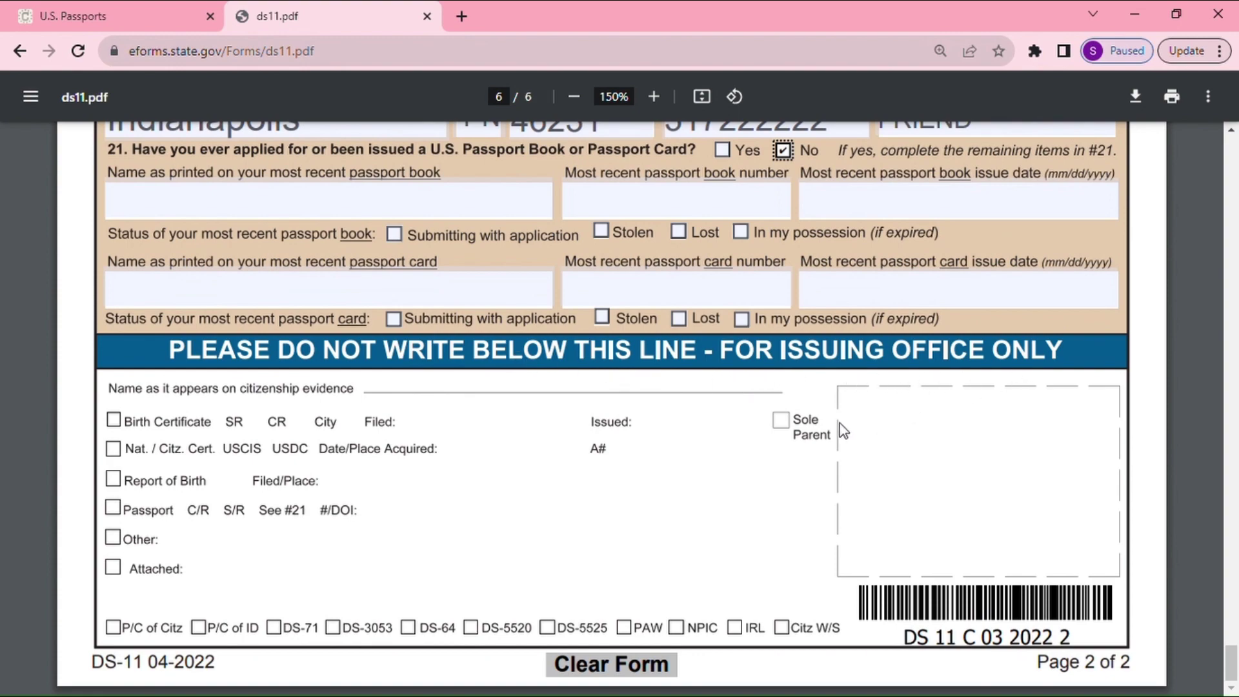
{"action": "scroll", "coordinate": [839, 423], "scroll_direction": "up", "scroll_amount": 5}
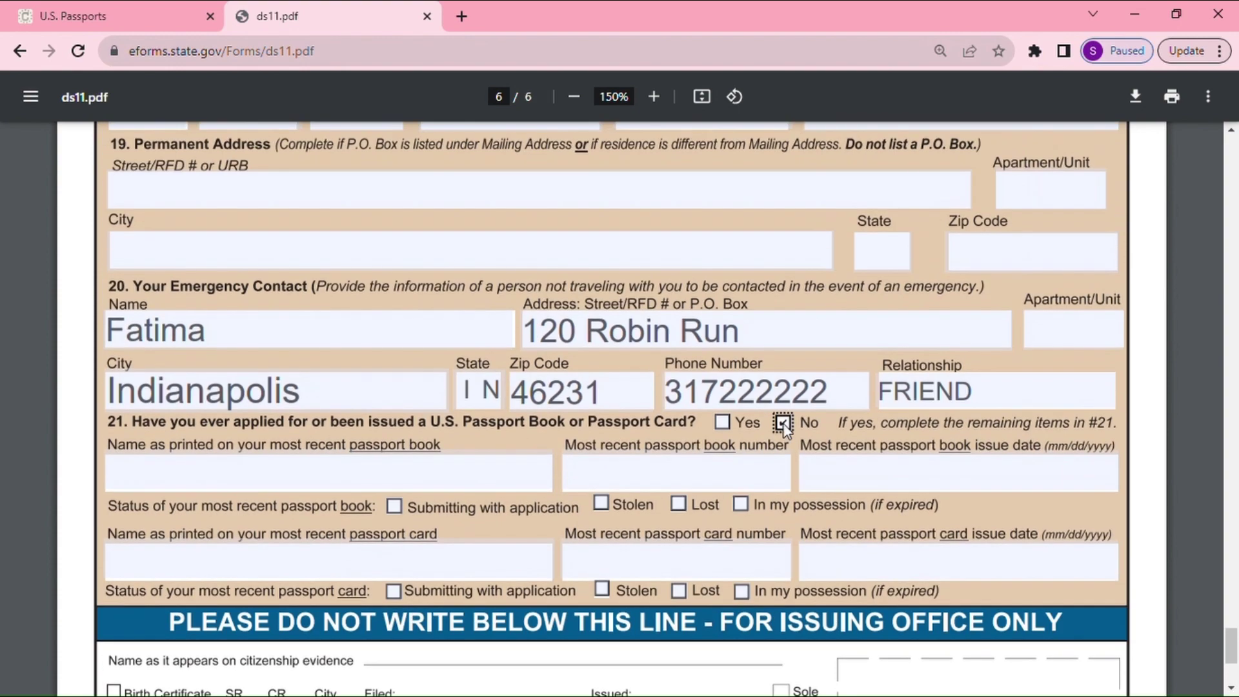
{"action": "scroll", "coordinate": [784, 426], "scroll_direction": "down", "scroll_amount": 2}
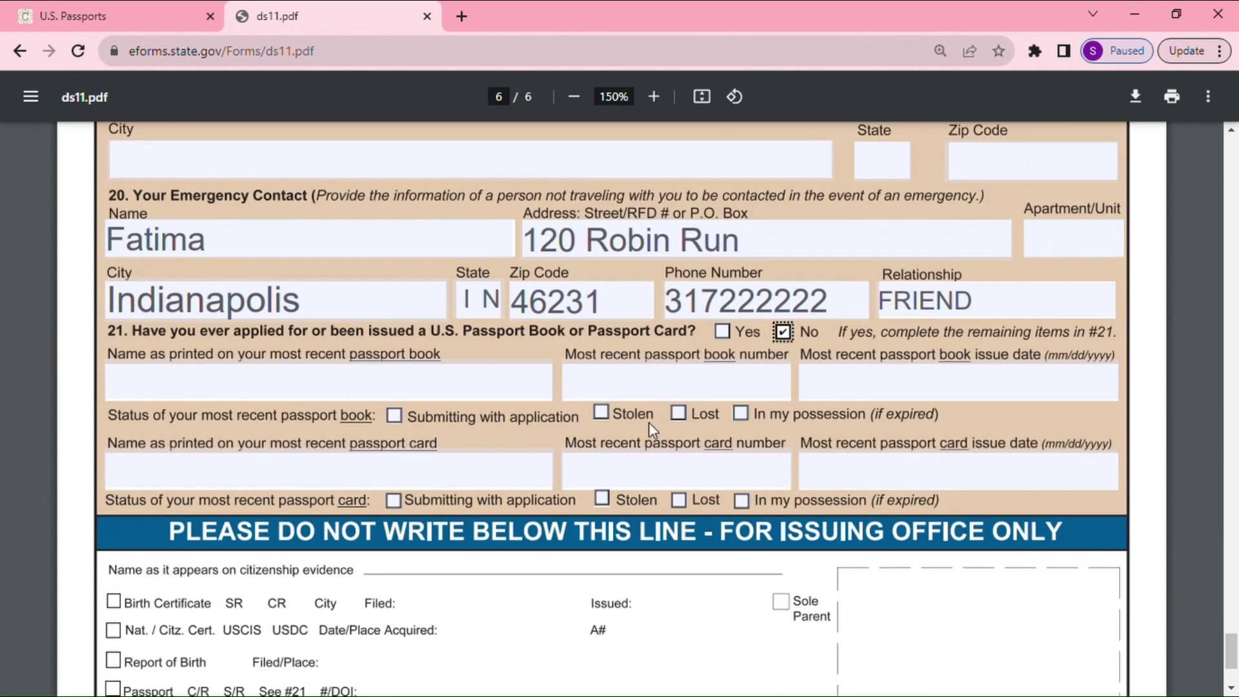
{"action": "scroll", "coordinate": [648, 423], "scroll_direction": "up", "scroll_amount": 3}
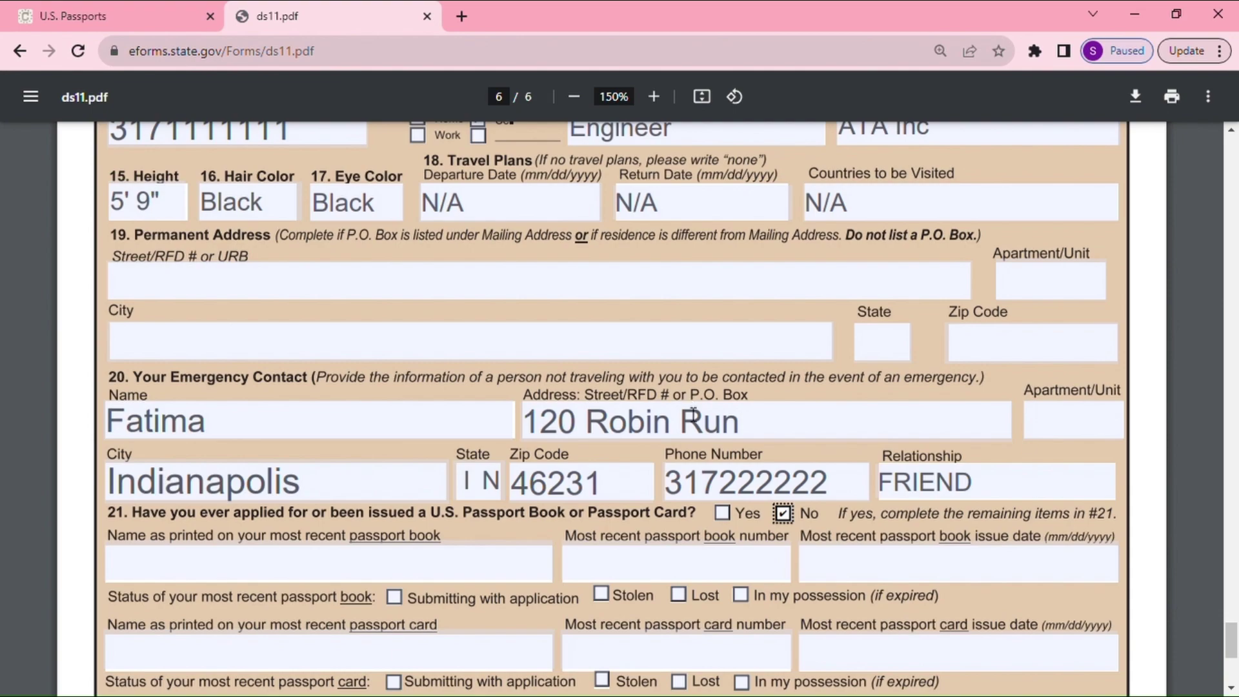
{"action": "scroll", "coordinate": [692, 415], "scroll_direction": "up", "scroll_amount": 20}
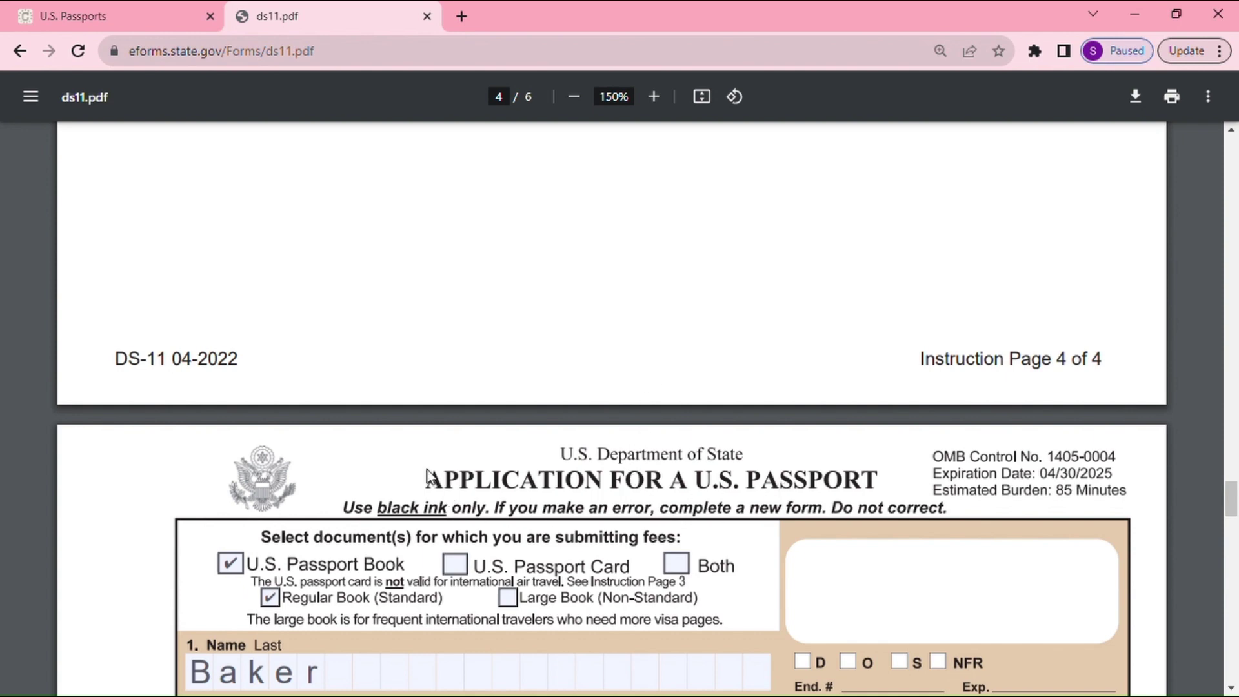
{"action": "scroll", "coordinate": [625, 484], "scroll_direction": "down", "scroll_amount": 1}
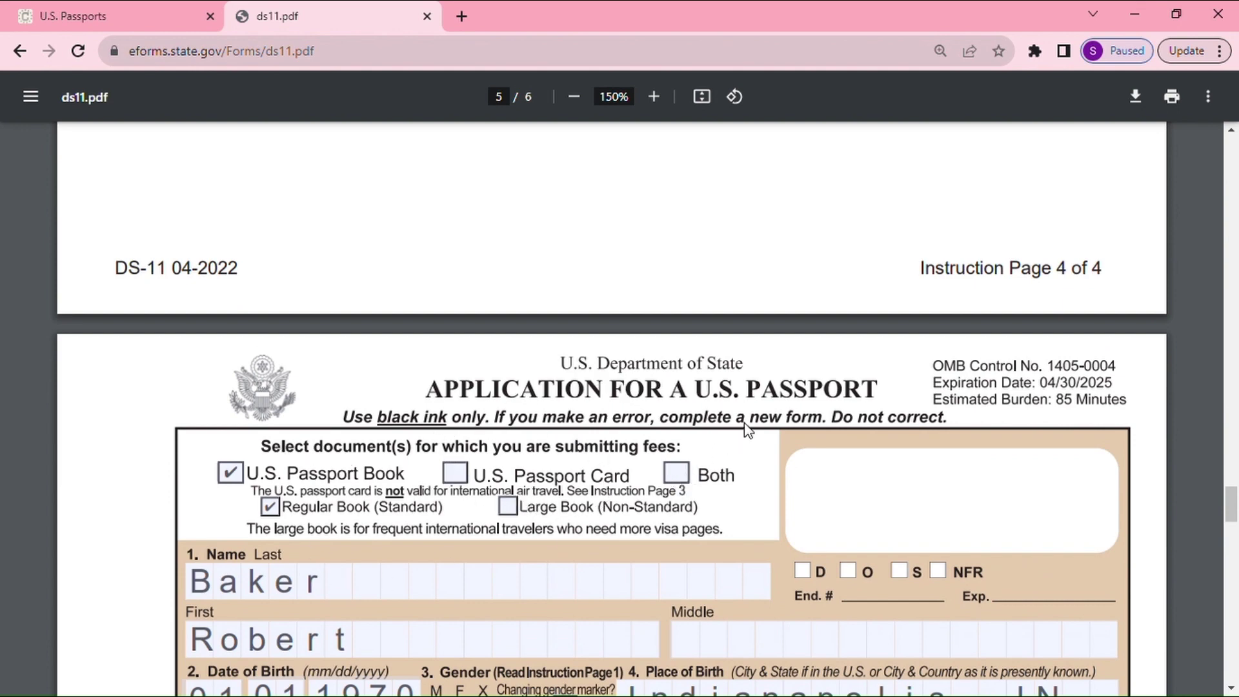
{"action": "scroll", "coordinate": [747, 429], "scroll_direction": "down", "scroll_amount": 2}
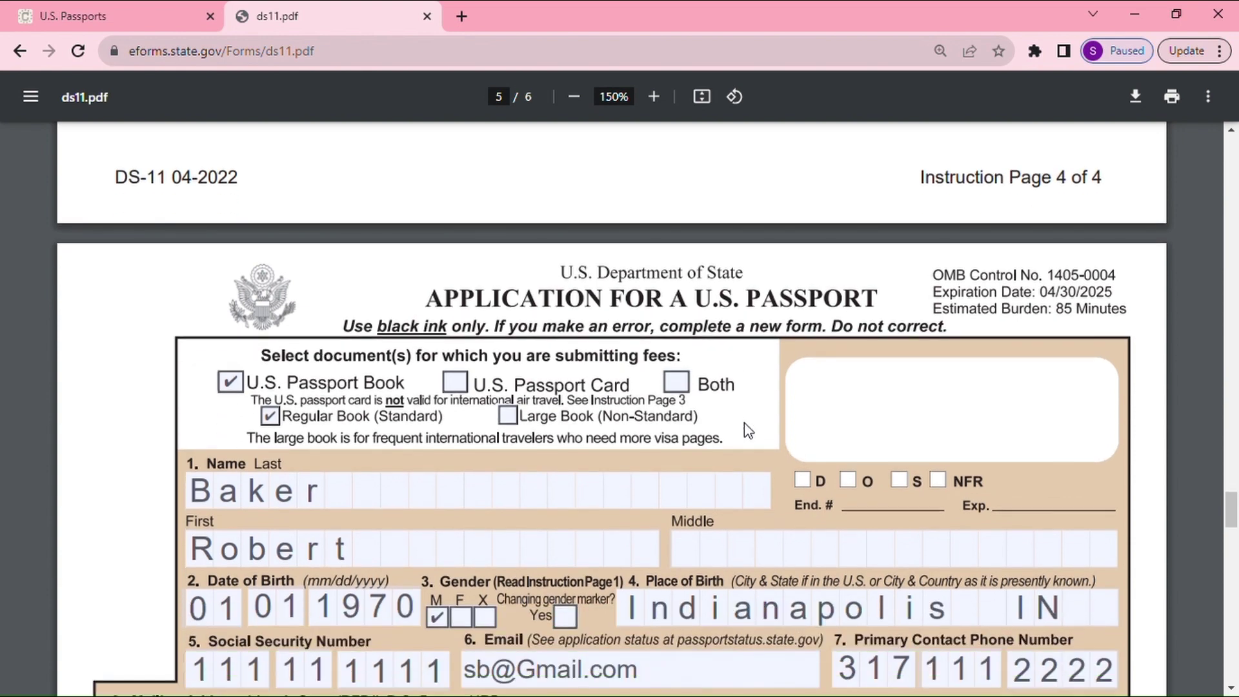